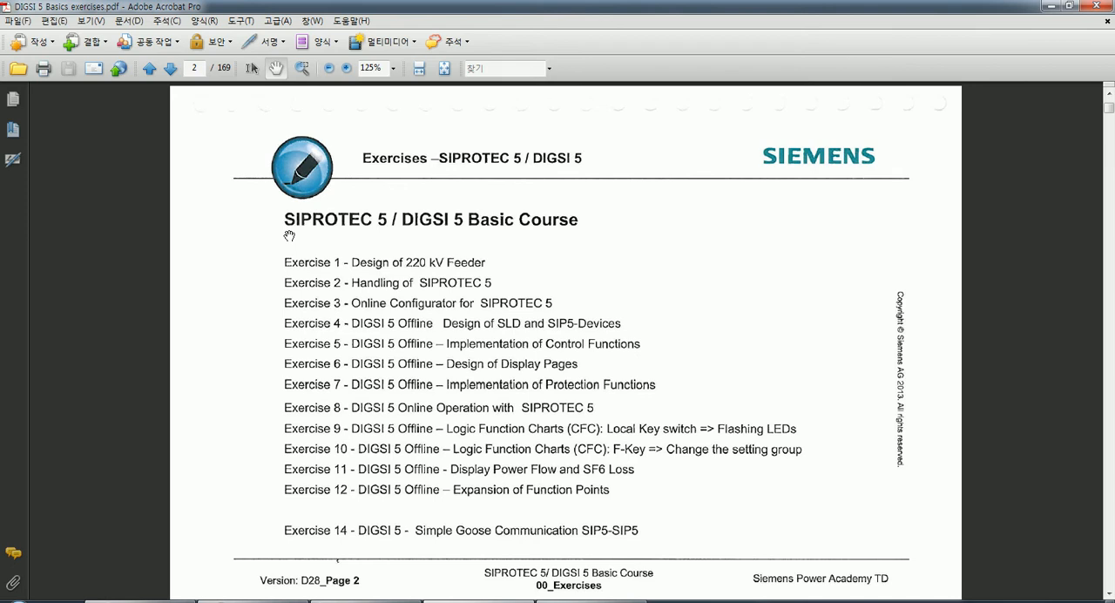
# Go to page 73 of the exercise PDF and read the Exercise 8 task list and the device connection instructions on page 74.
pyautogui.scroll(-2, 289, 235)
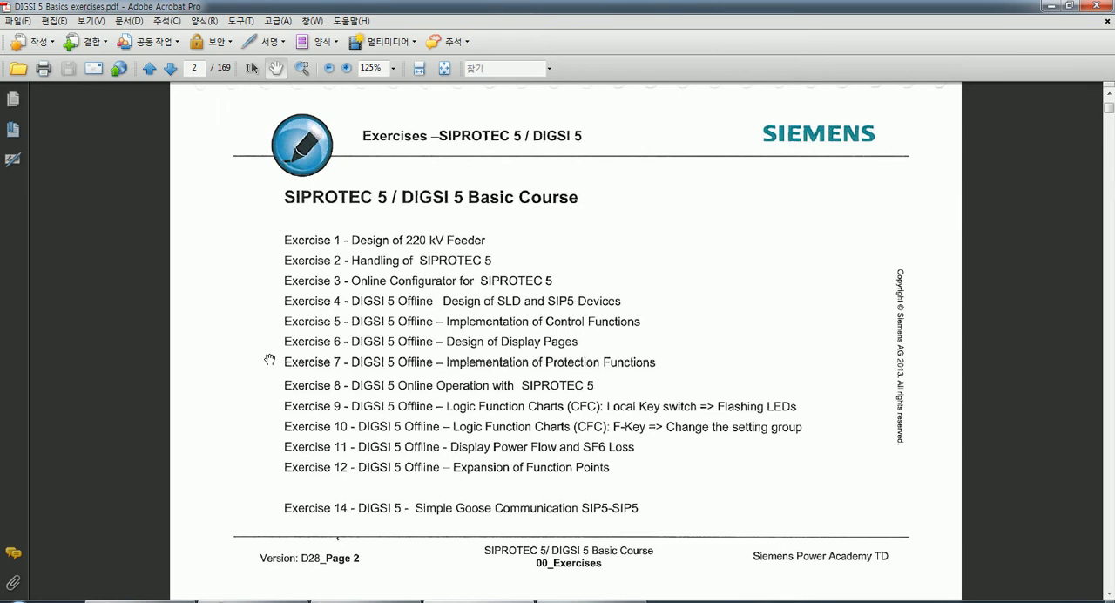
pyautogui.moveTo(203, 68); pyautogui.dragTo(181, 71)
pyautogui.write('73')
pyautogui.press('Return')
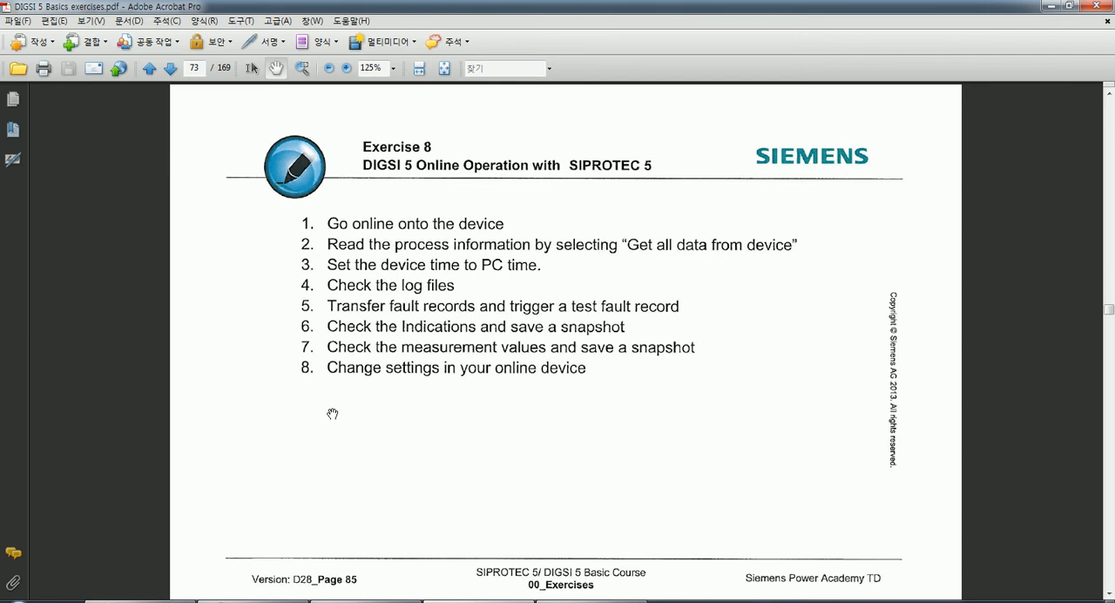
pyautogui.scroll(-10, 332, 413)
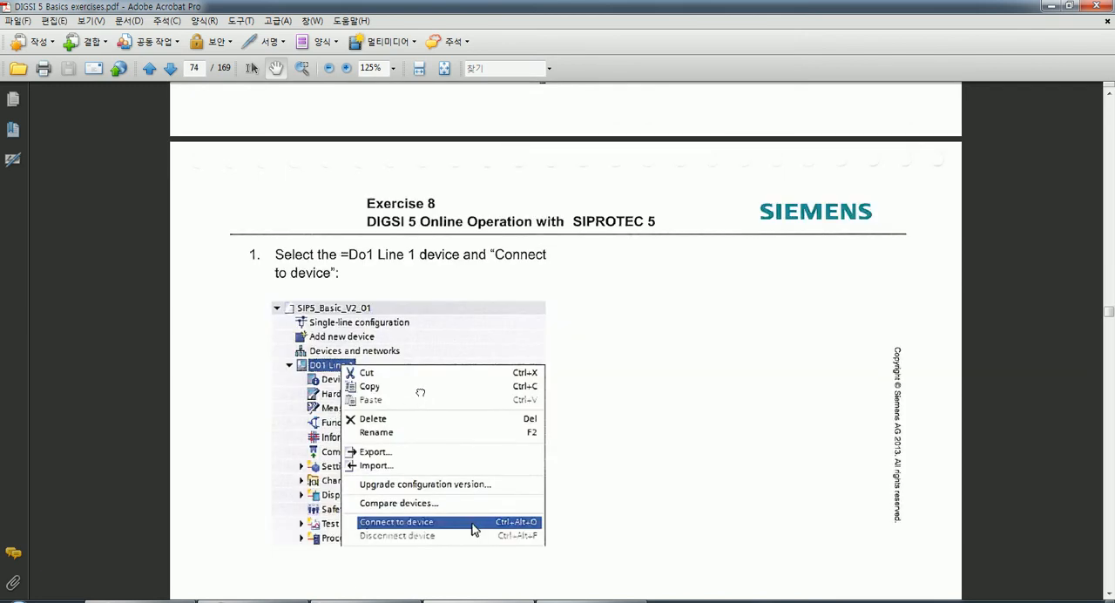
pyautogui.scroll(-2, 417, 335)
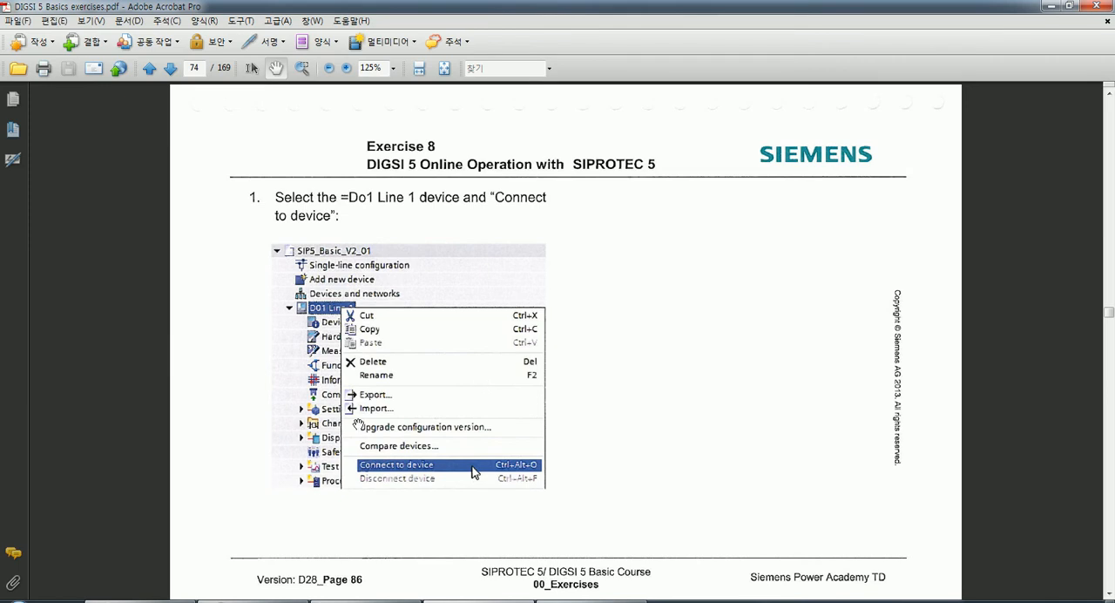
# Switch to DIGSI 5 and connect to the 7SL87 device, accepting the connection via USB.
pyautogui.click(252, 601)
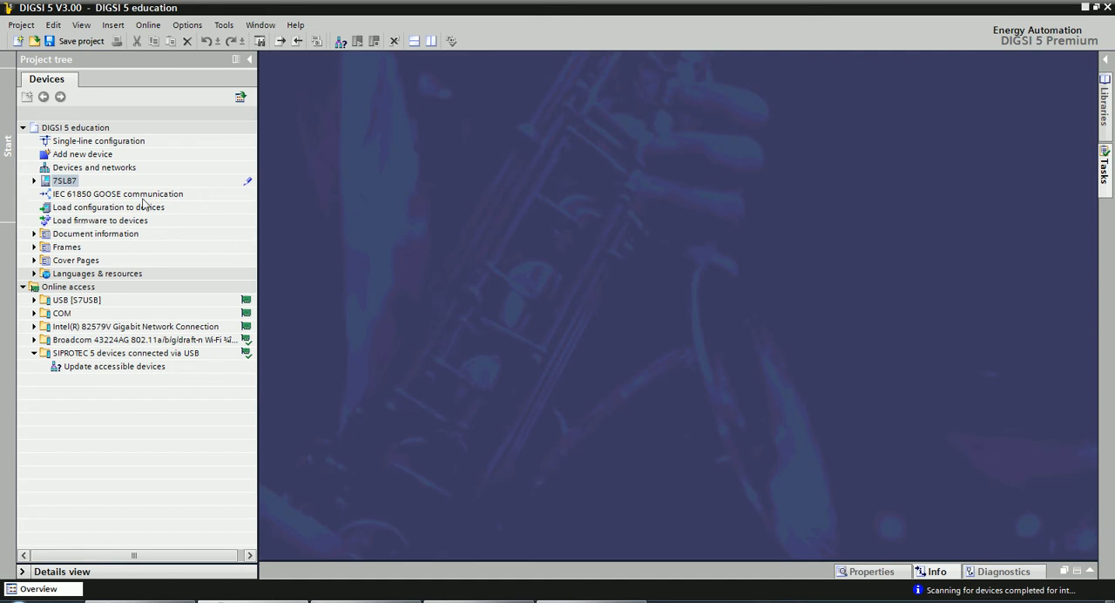
pyautogui.click(61, 181)
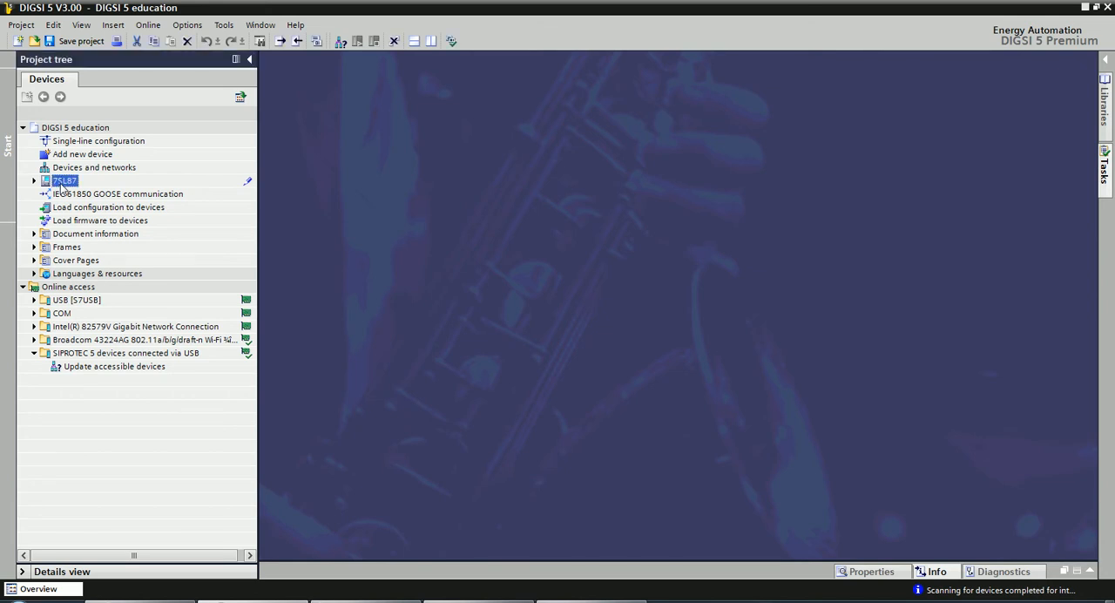
pyautogui.doubleClick(61, 181)
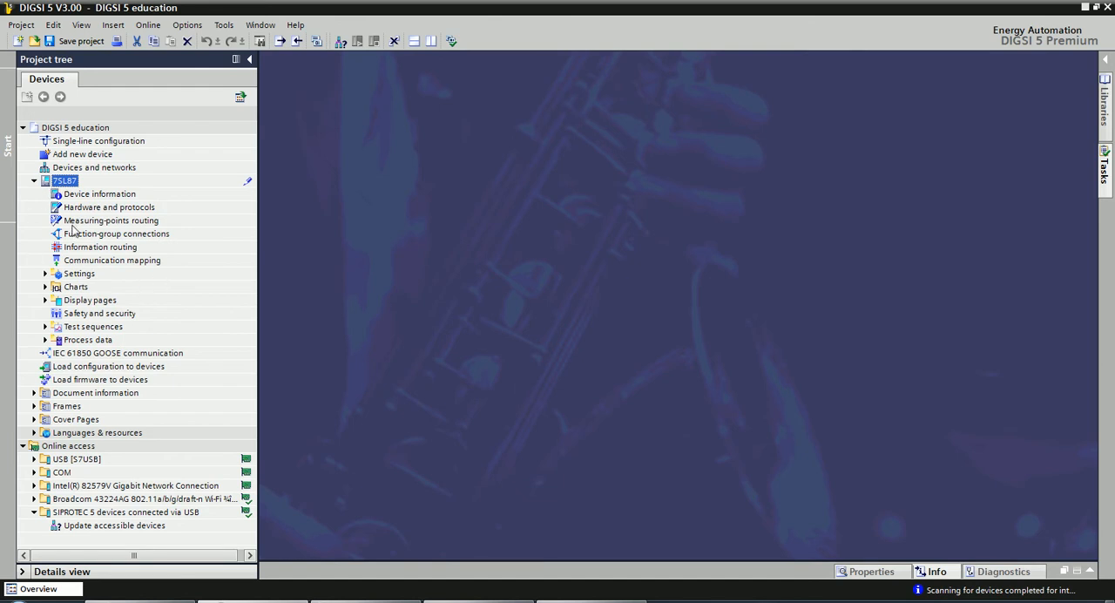
pyautogui.doubleClick(63, 182)
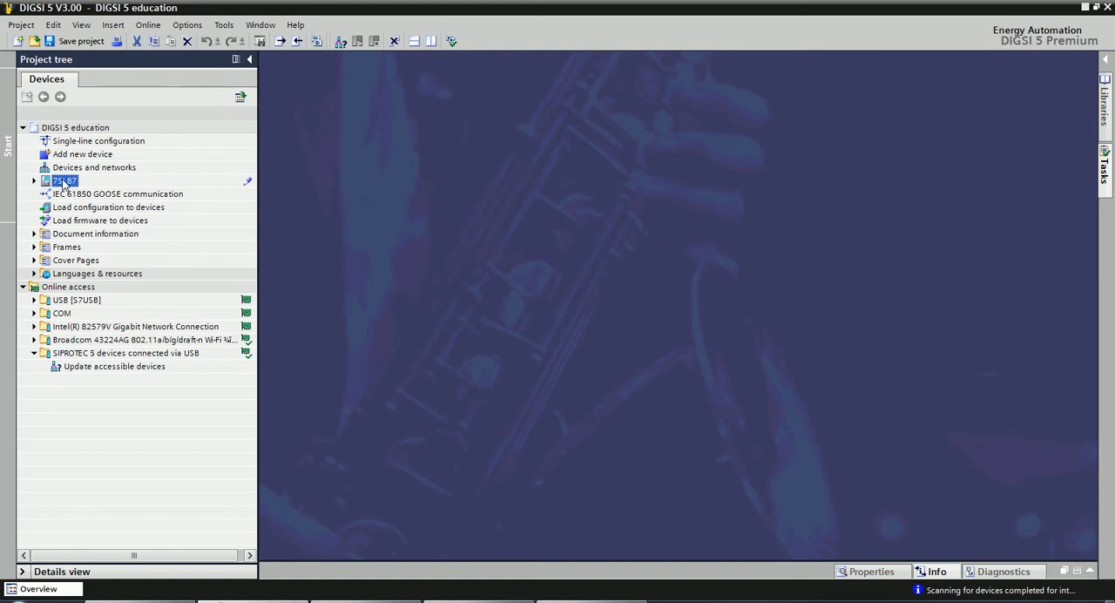
pyautogui.rightClick(63, 184)
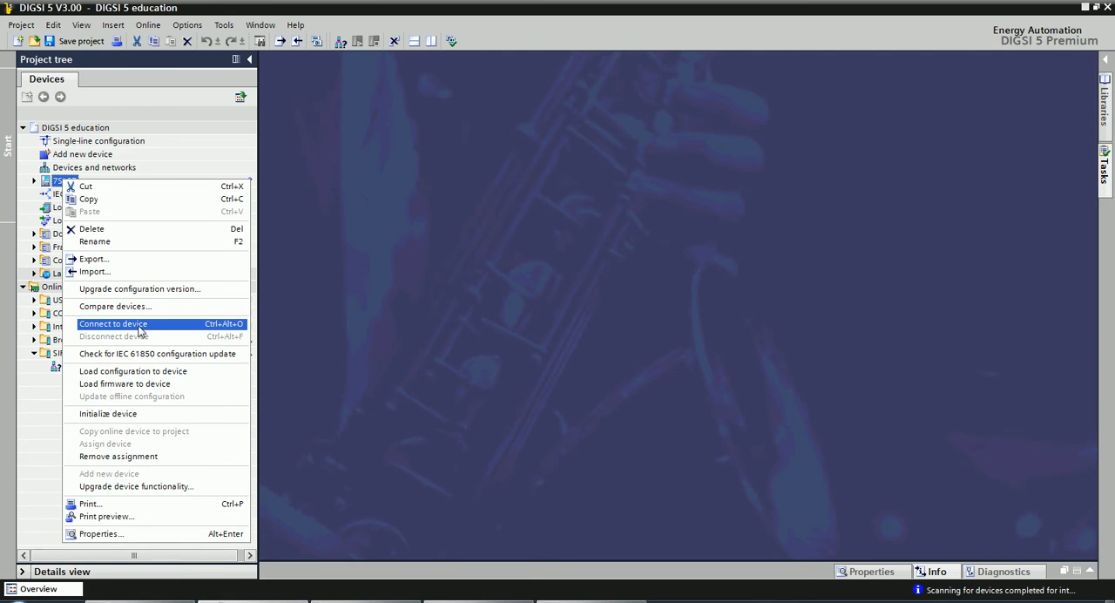
pyautogui.click(113, 324)
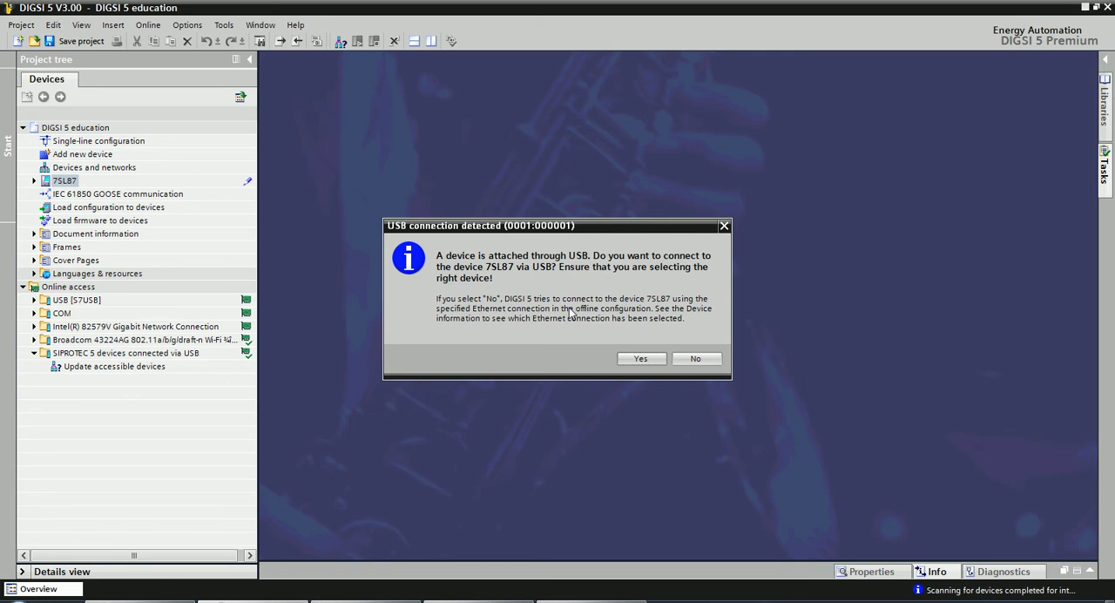
pyautogui.click(660, 305)
pyautogui.click(636, 359)
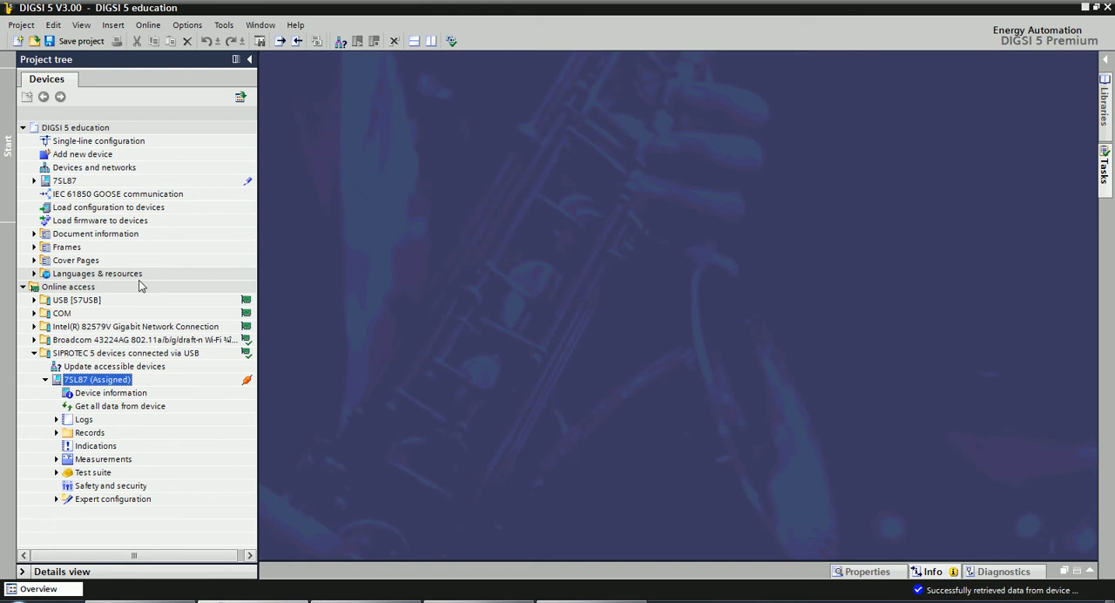
pyautogui.click(66, 181)
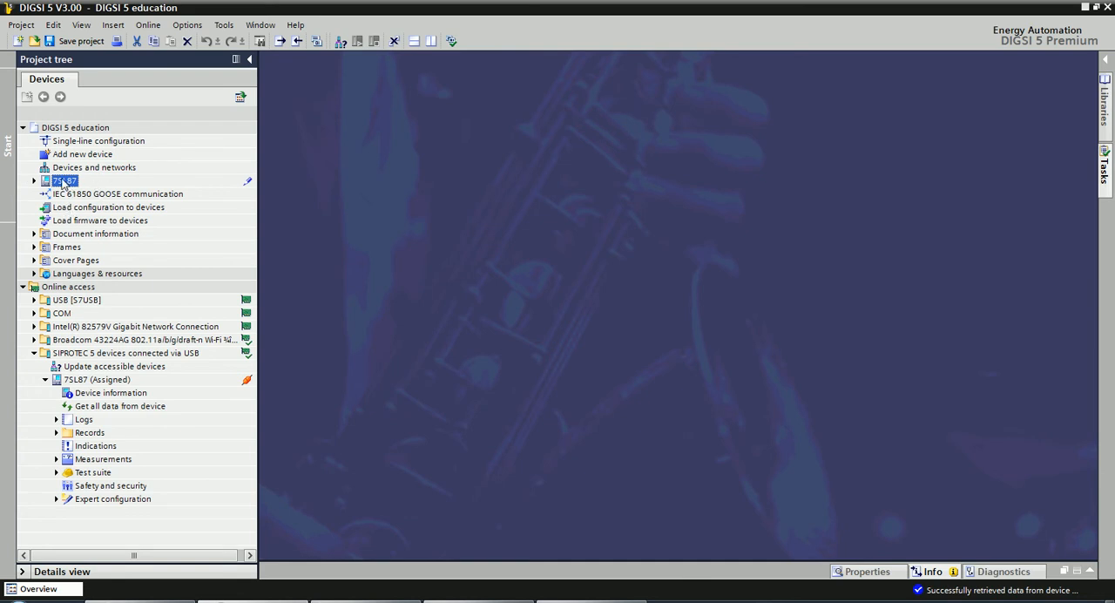
pyautogui.click(63, 182)
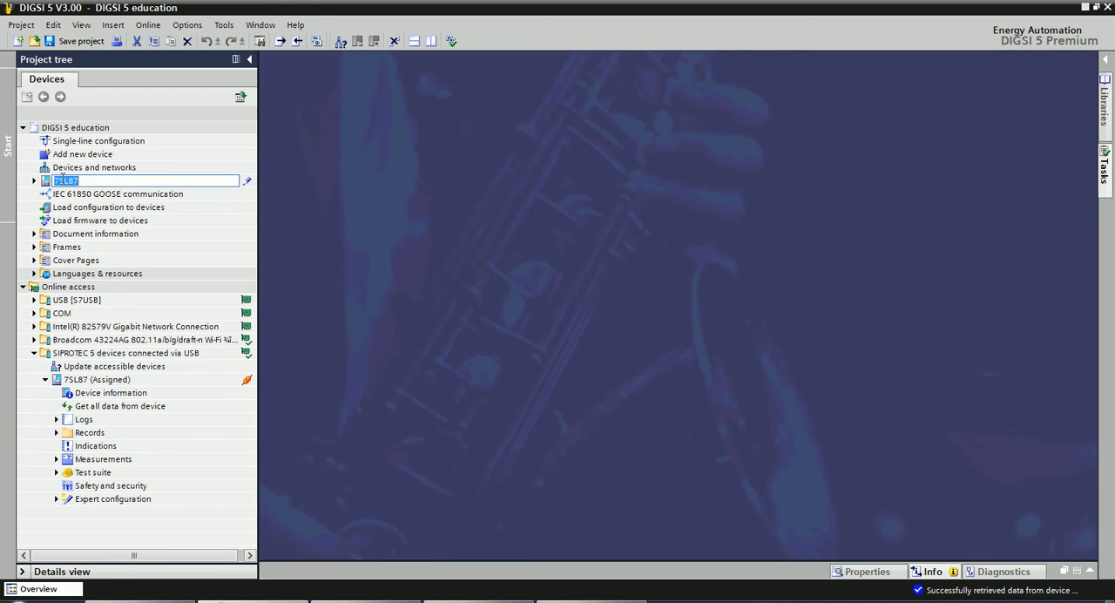
pyautogui.click(35, 181)
pyautogui.click(35, 182)
pyautogui.click(35, 181)
pyautogui.click(35, 181)
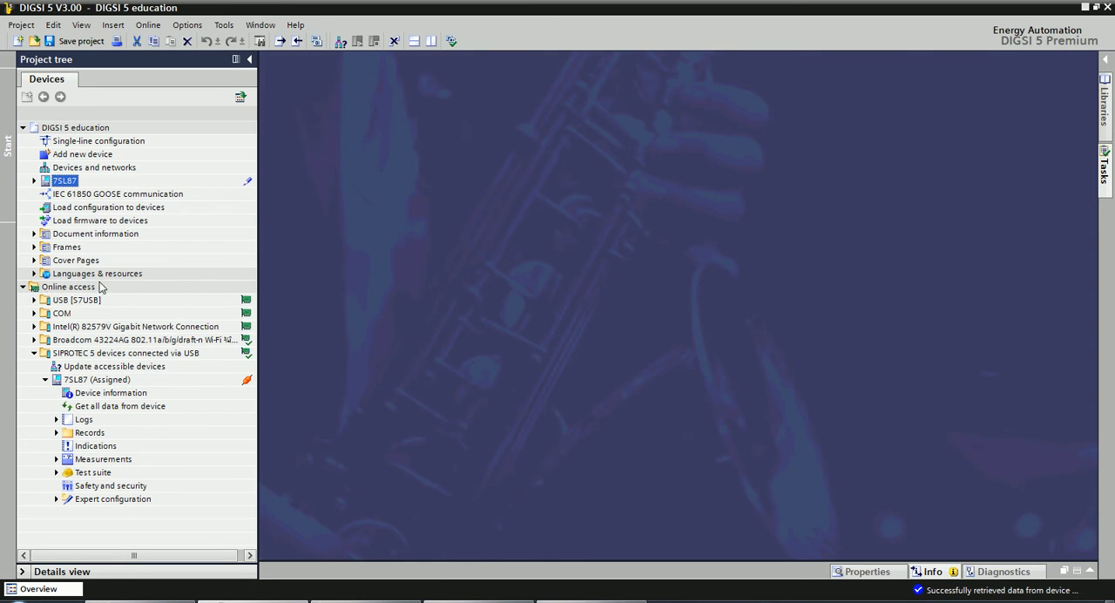
pyautogui.click(83, 381)
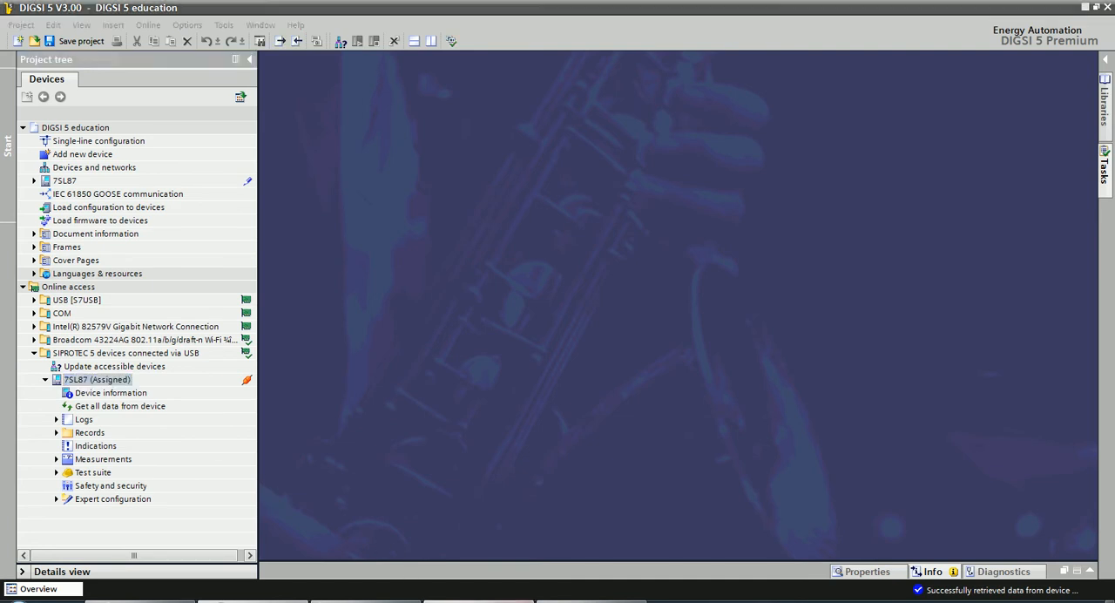
# Switch to the exercise PDF and read the page 75 instructions on retrieving the process information from the device.
pyautogui.click(479, 600)
pyautogui.press('pagedown')
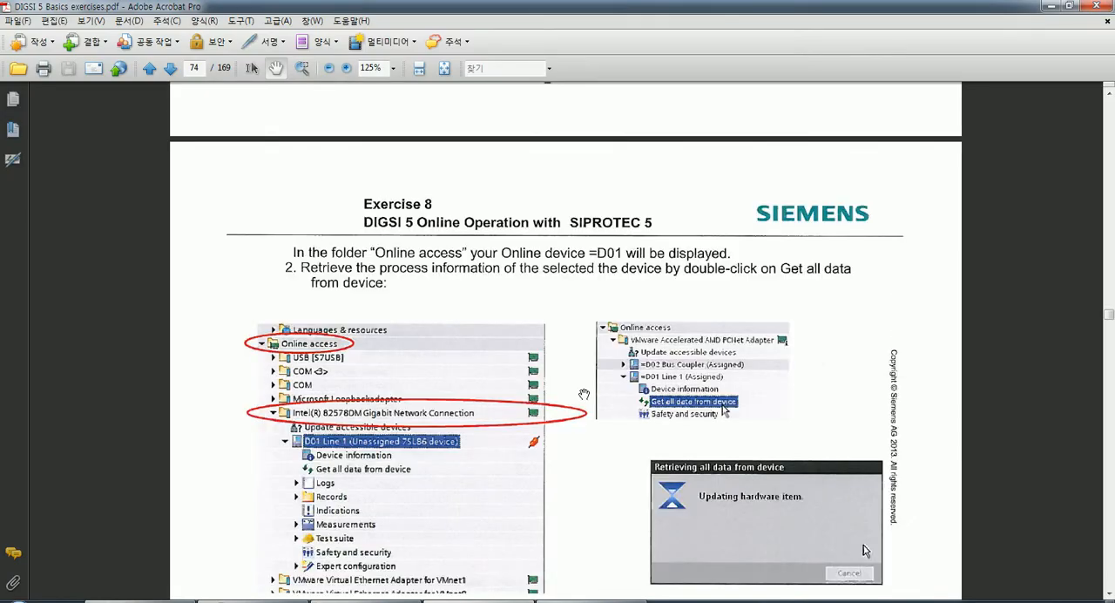
pyautogui.moveTo(554, 370); pyautogui.dragTo(549, 312)
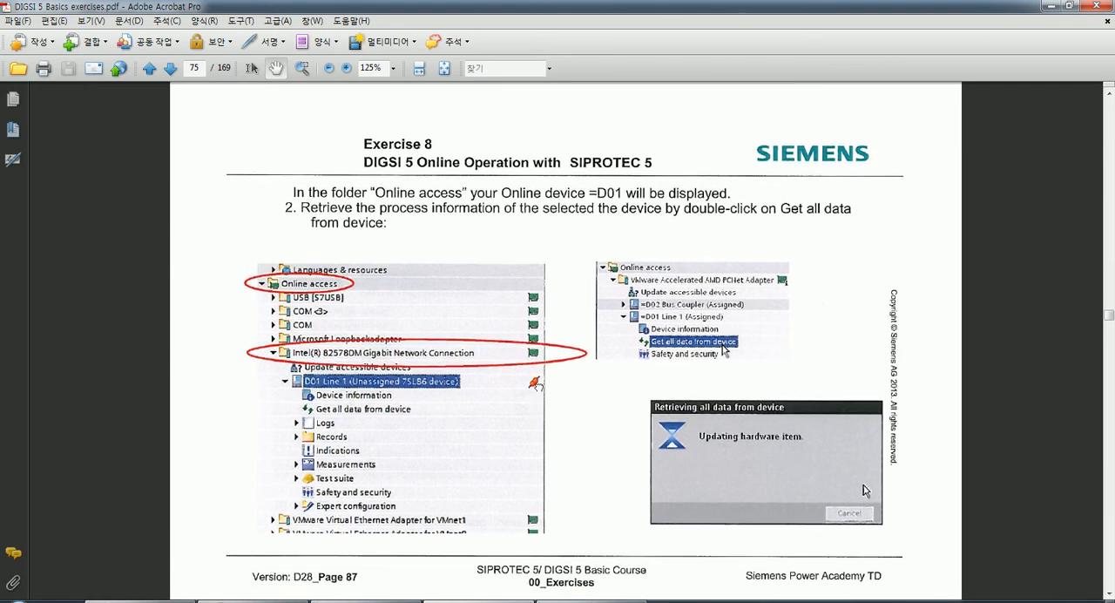
pyautogui.scroll(-1, 562, 399)
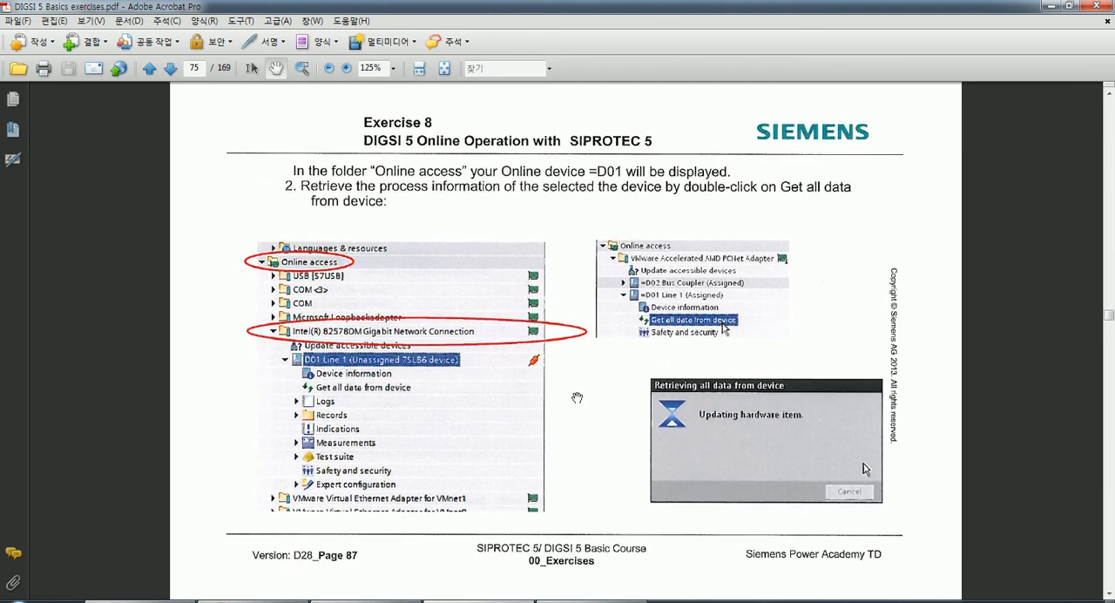
pyautogui.scroll(-1, 572, 420)
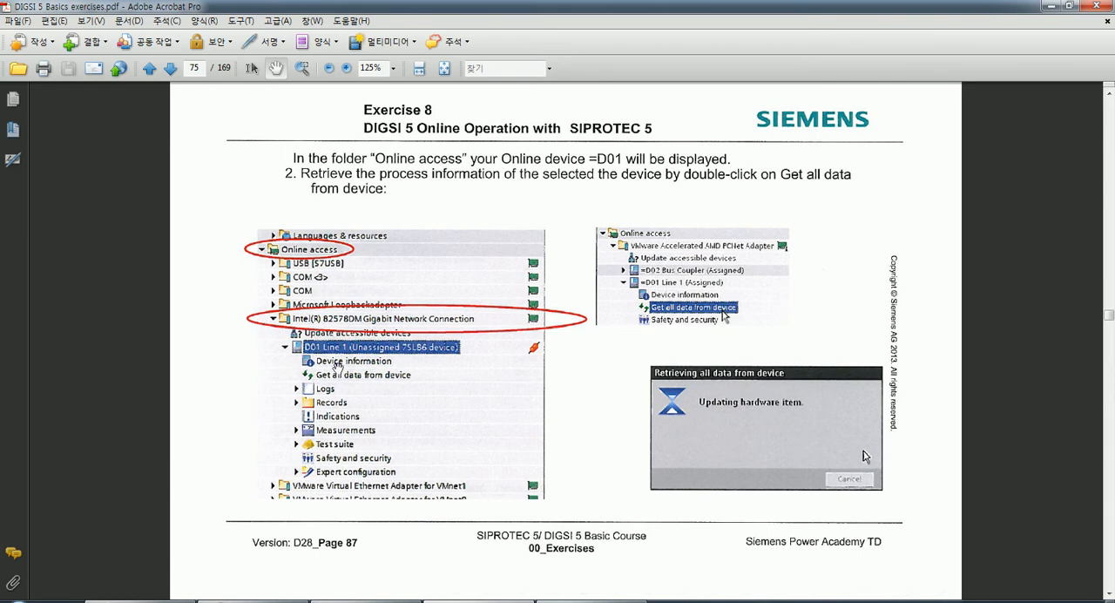
# Inspect the Intel(R) 82579V Gigabit Network Connection folder under Online access in DIGSI 5, and return to page 75 of the exercise PDF.
pyautogui.click(265, 601)
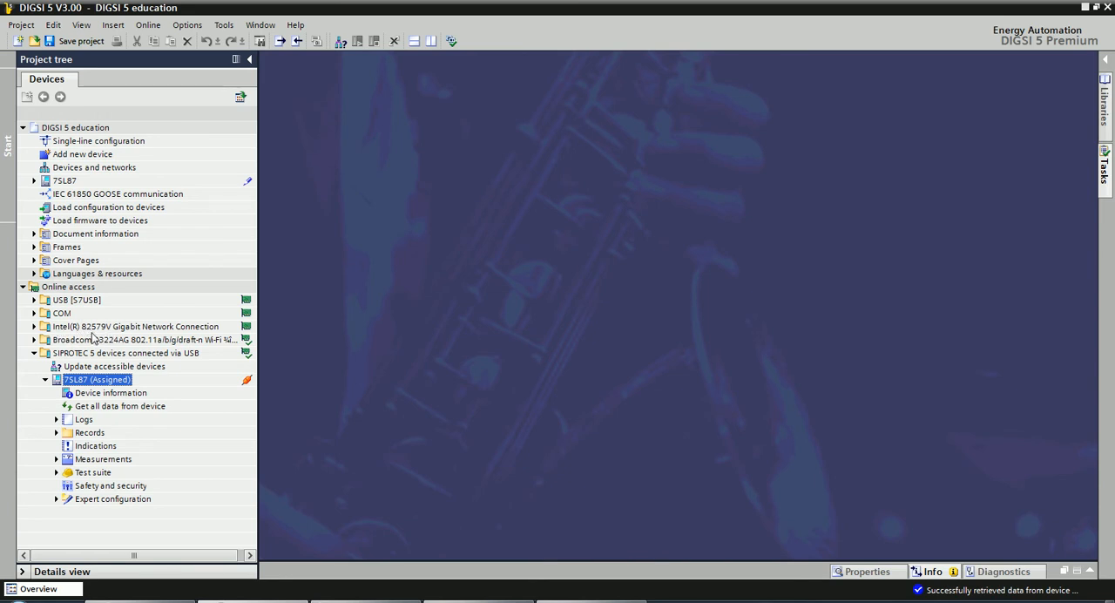
pyautogui.click(35, 327)
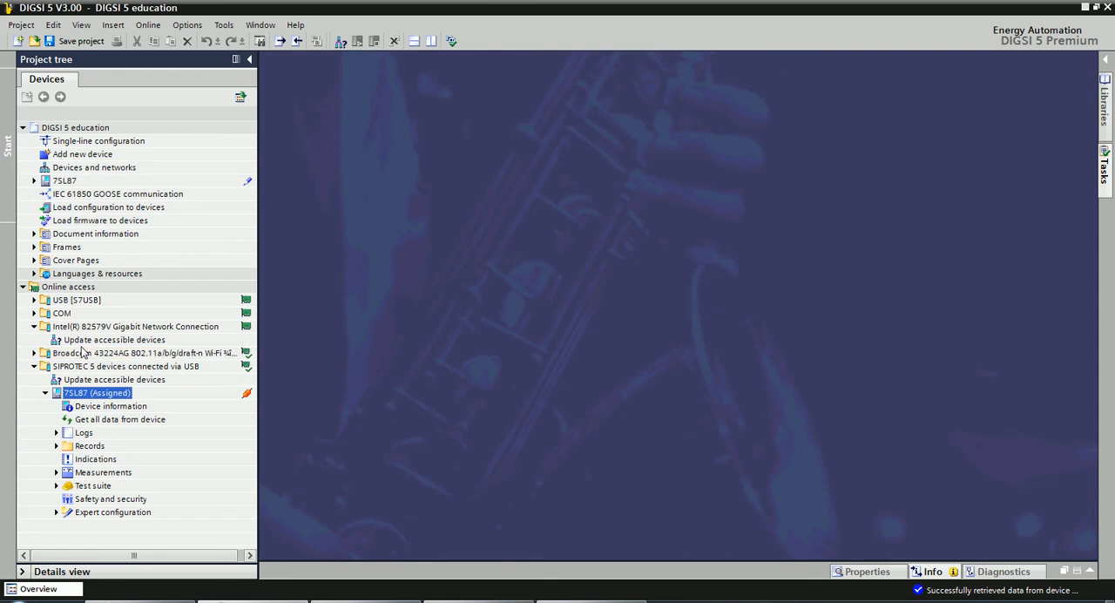
pyautogui.click(34, 326)
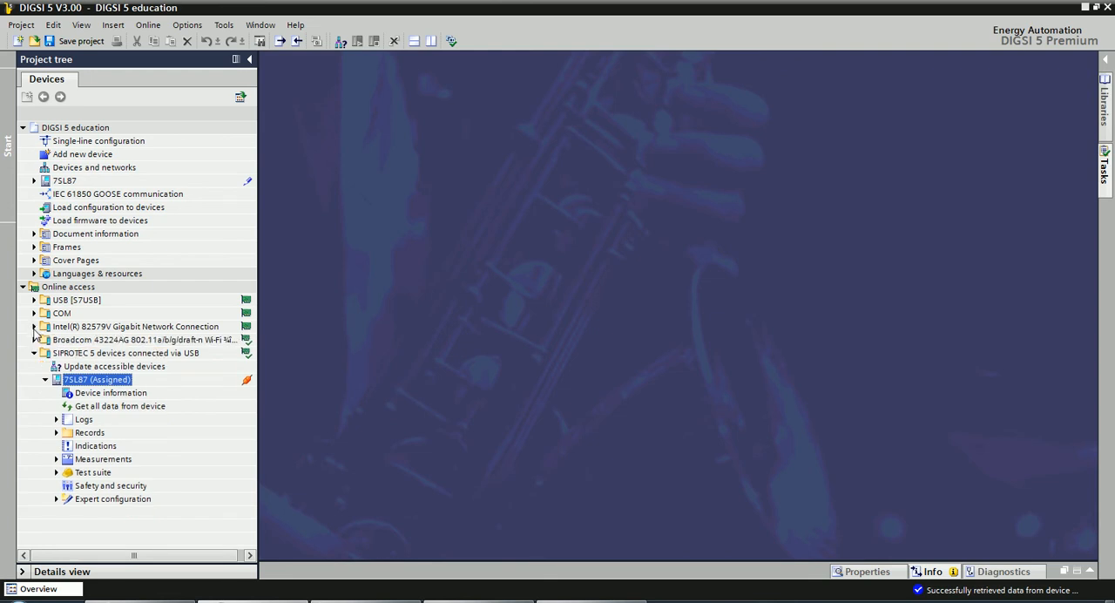
pyautogui.click(466, 601)
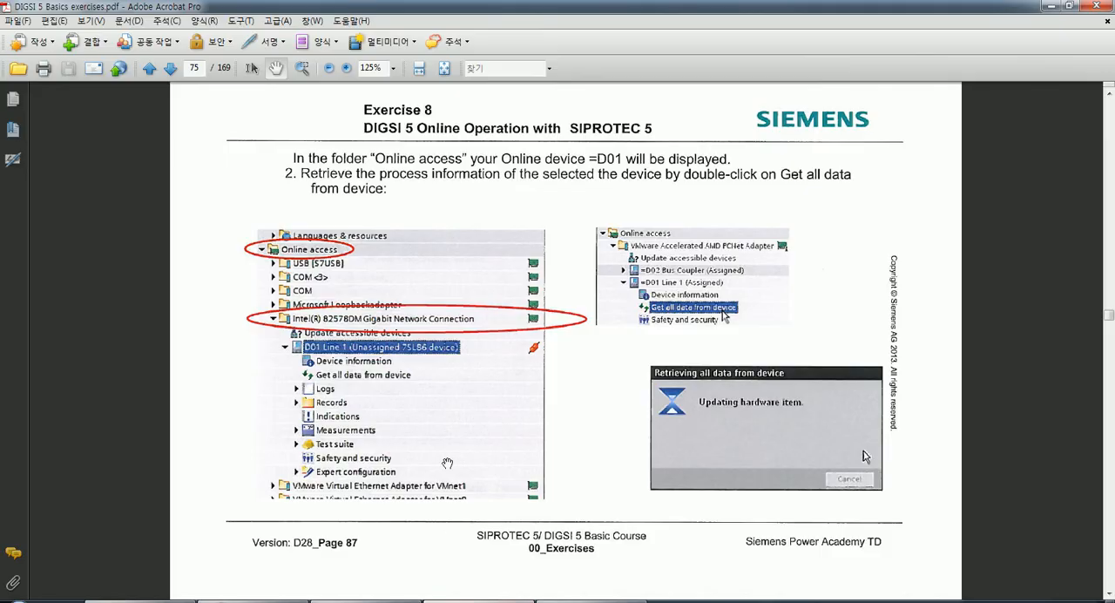
pyautogui.moveTo(482, 456); pyautogui.dragTo(471, 414)
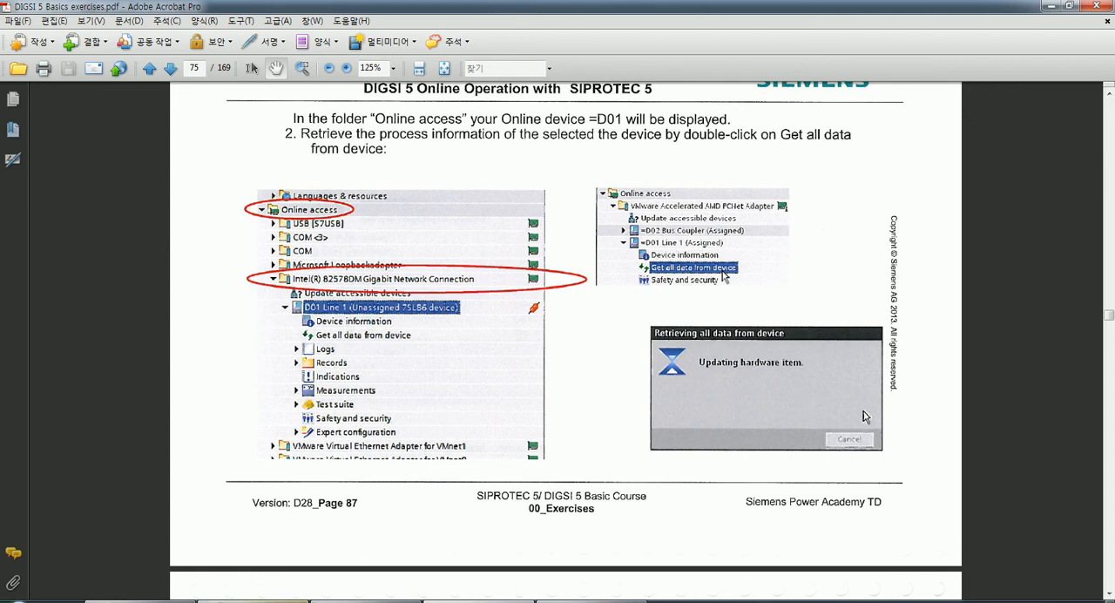
# Switch to DIGSI 5 and get all data from the online 7SL87 device, confirming replacement of the loaded online configuration.
pyautogui.click(279, 601)
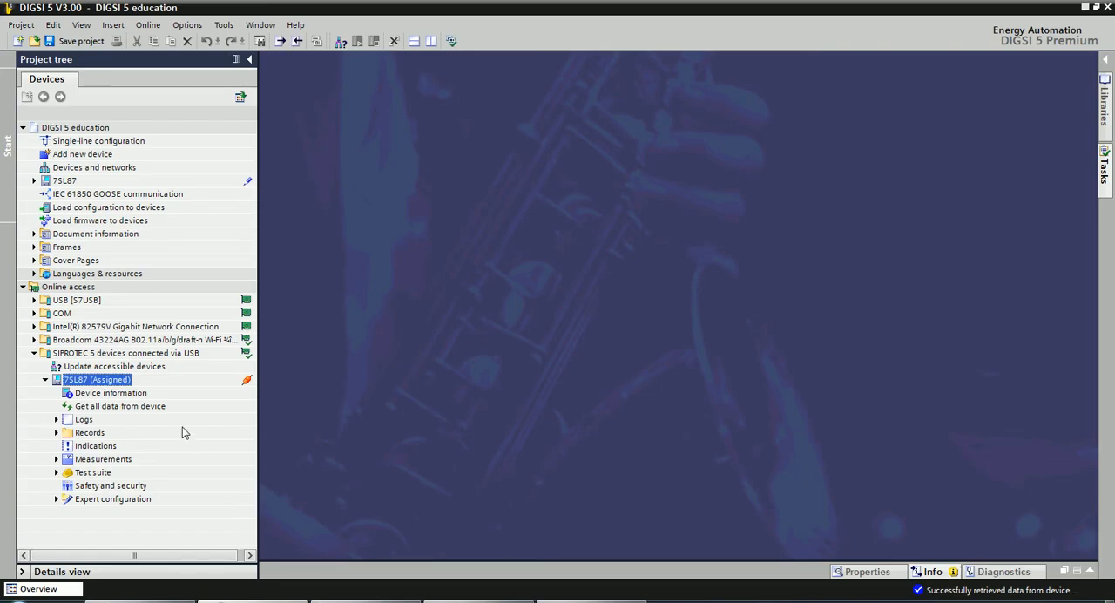
pyautogui.click(88, 410)
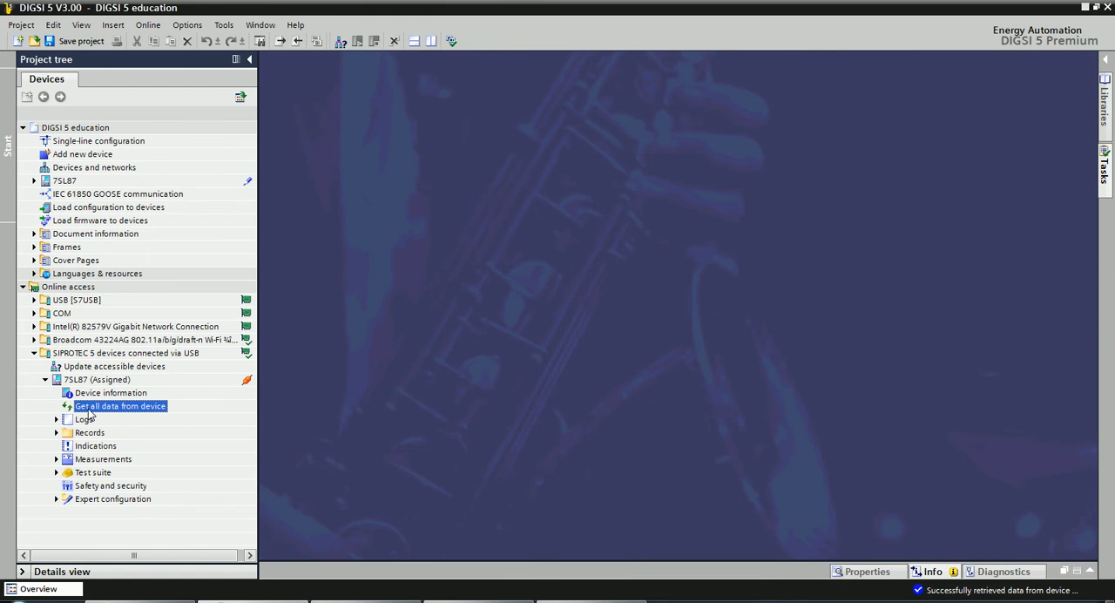
pyautogui.doubleClick(88, 408)
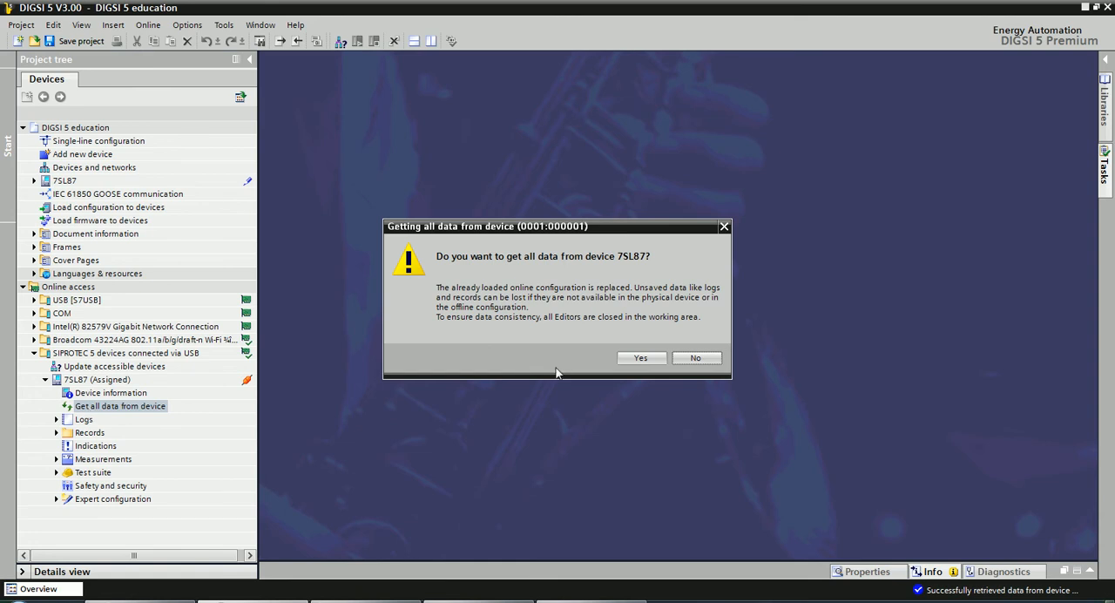
pyautogui.click(636, 358)
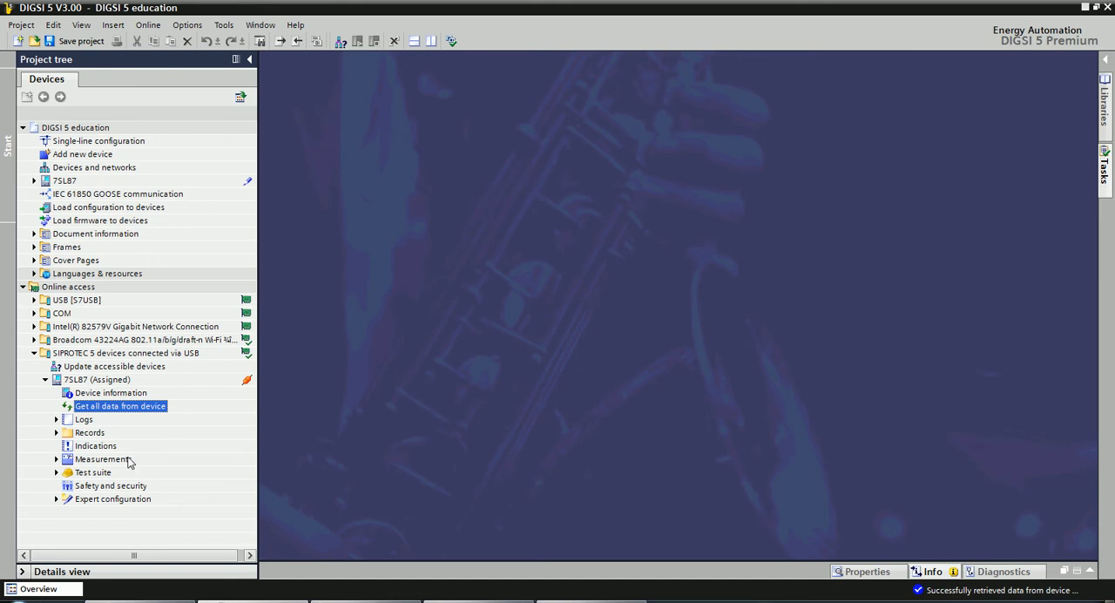
pyautogui.click(345, 468)
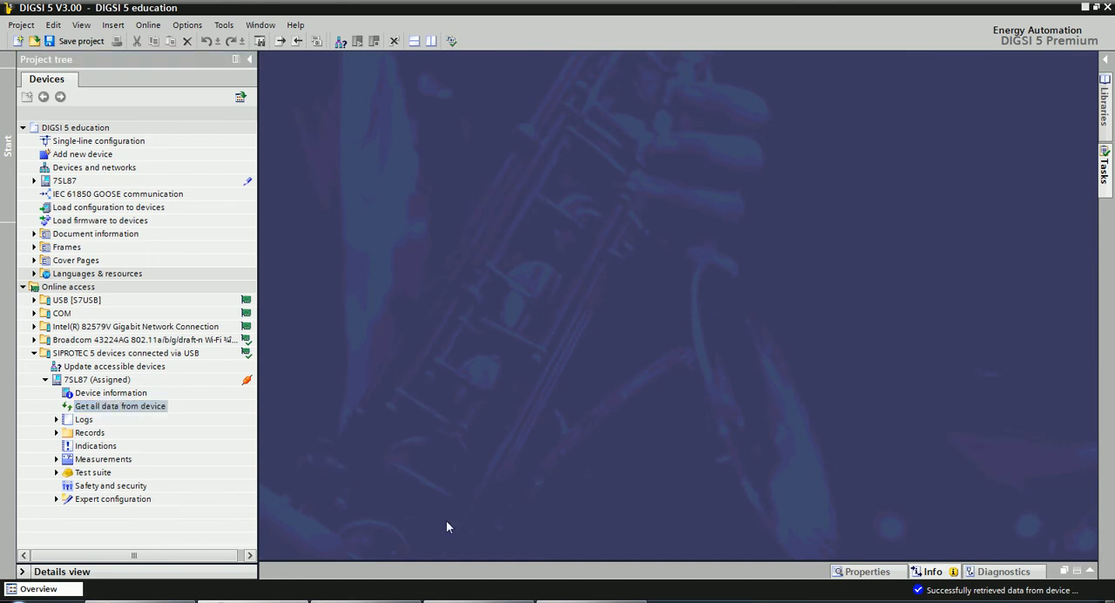
# Switch to the exercise PDF and read page 76 on disconnecting a device before connecting to another one.
pyautogui.click(474, 599)
pyautogui.scroll(-1, 503, 374)
pyautogui.scroll(-10, 503, 368)
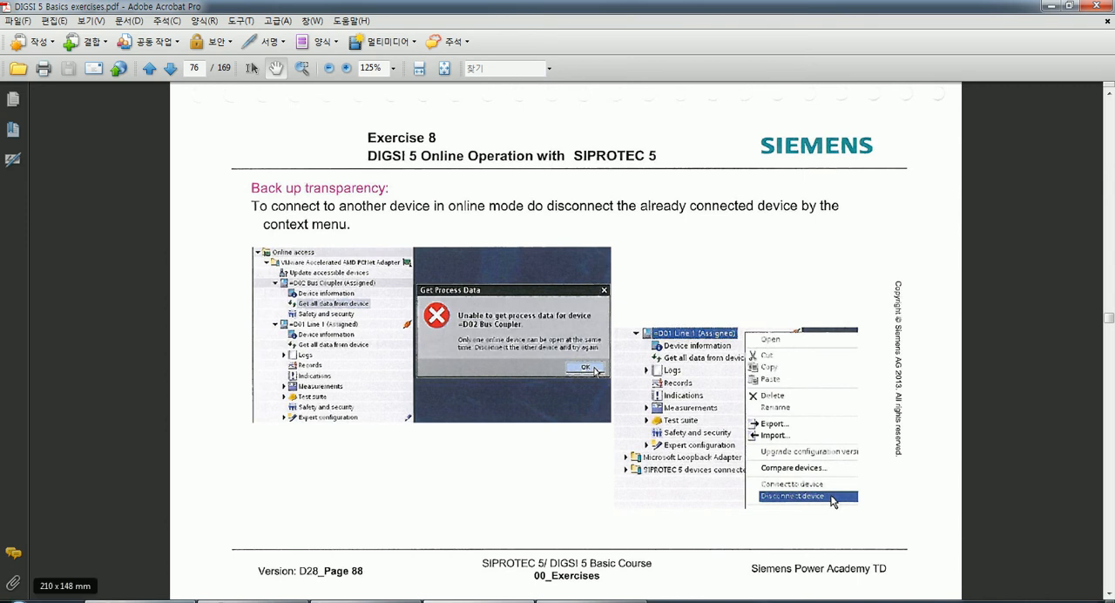
# Switch to DIGSI 5 and review the connect and disconnect commands offered for the offline 7SL87 device, without running any.
pyautogui.click(166, 601)
pyautogui.rightClick(66, 181)
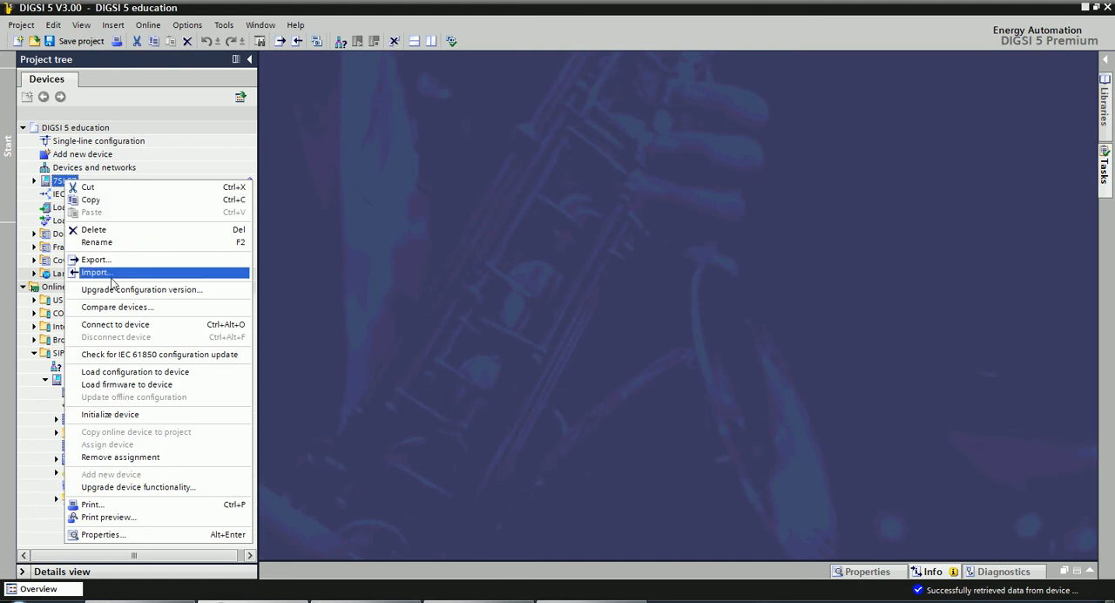
pyautogui.click(59, 188)
pyautogui.click(389, 258)
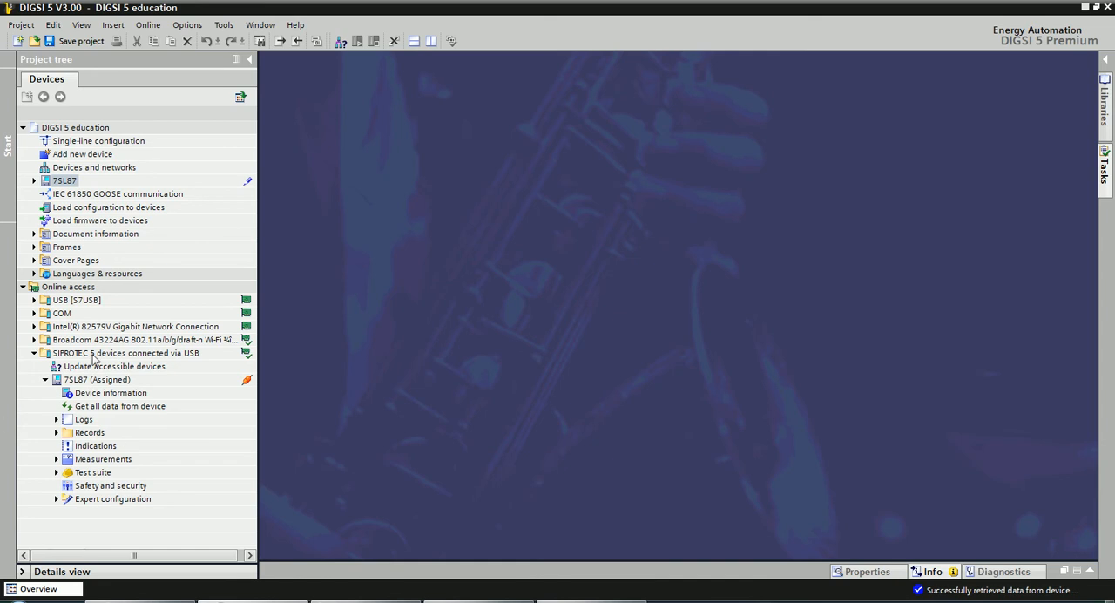
# Collapse and re-expand the assigned 7SL87 device under the SIPROTEC 5 USB devices, and return to page 76 of the exercise PDF.
pyautogui.click(46, 380)
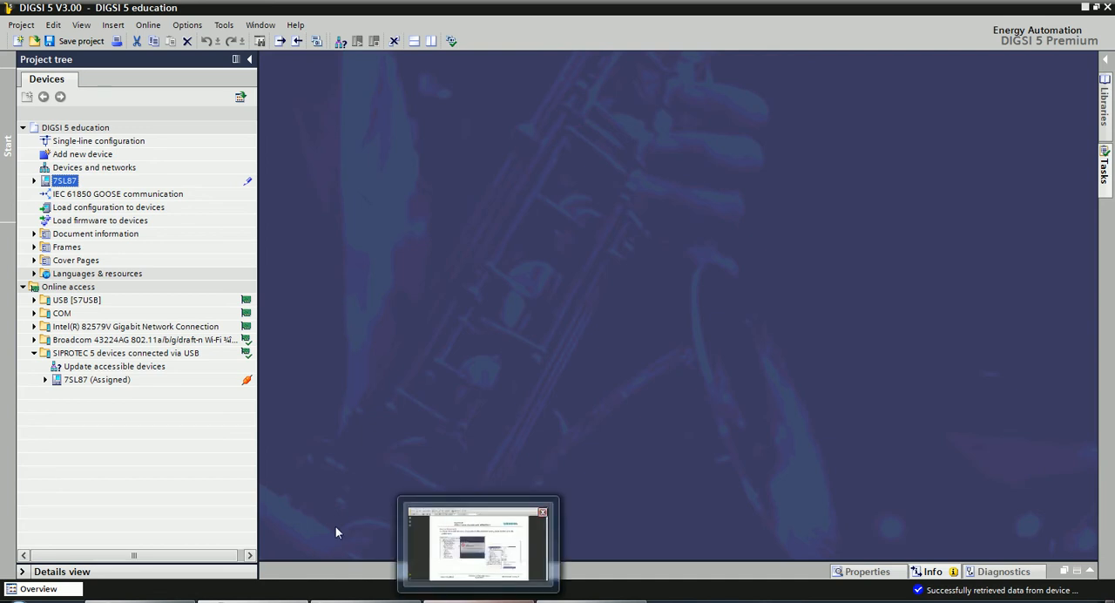
pyautogui.doubleClick(99, 380)
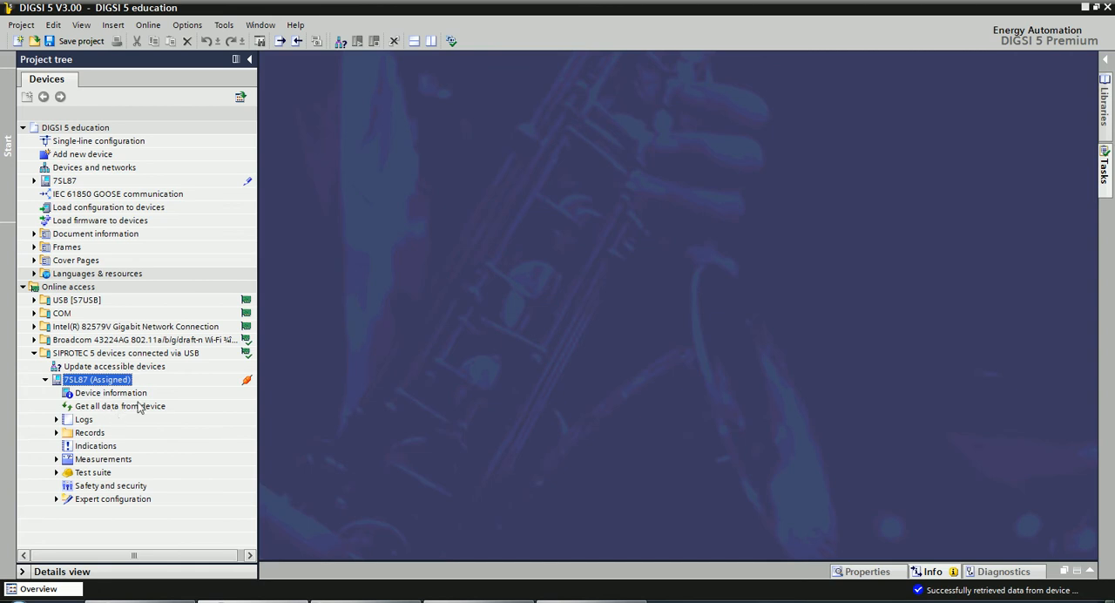
pyautogui.click(488, 599)
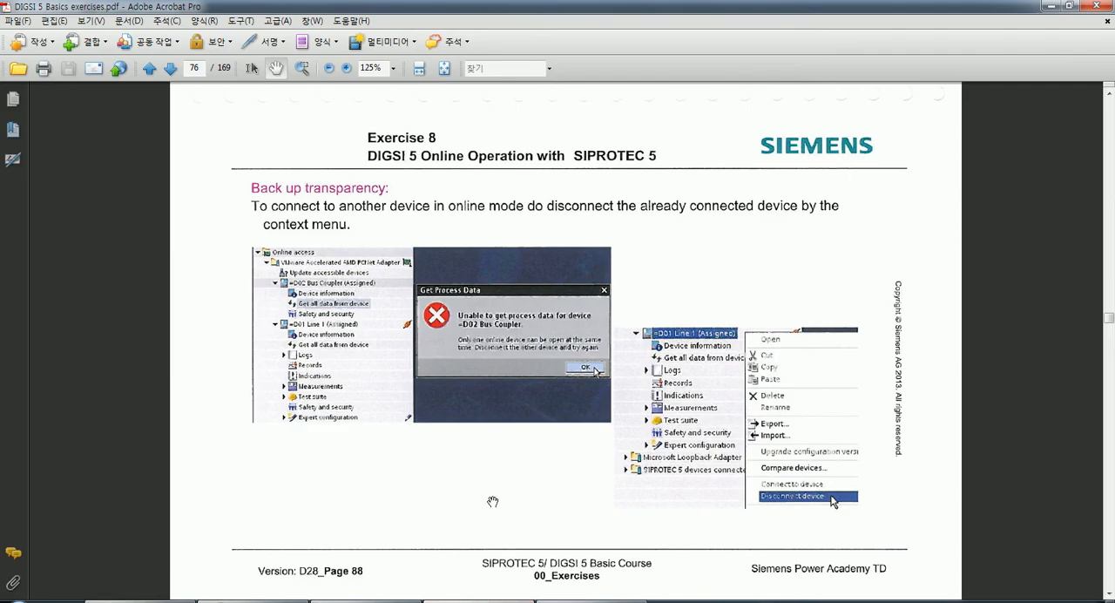
# Switch to DIGSI 5 and review the disconnect command offered for the assigned 7SL87 device under the USB devices, without running it.
pyautogui.scroll(-1, 475, 462)
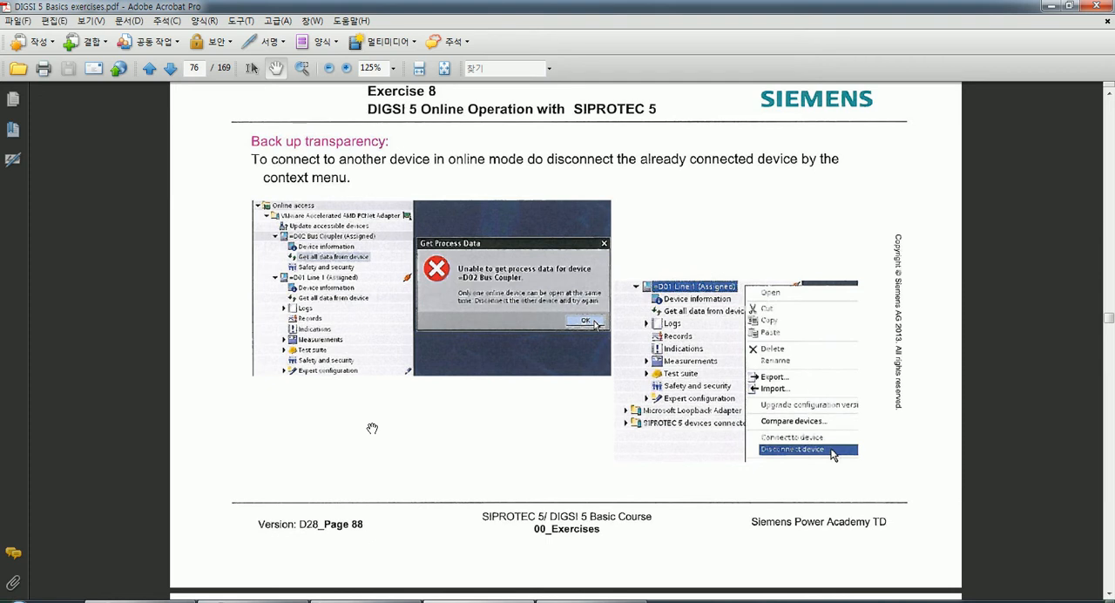
pyautogui.click(262, 599)
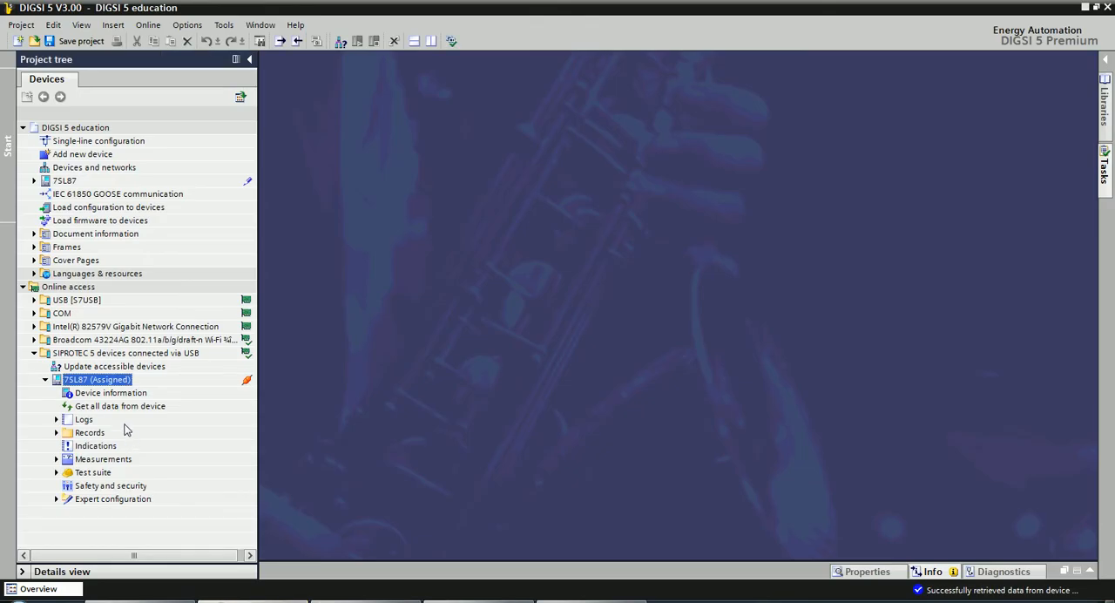
pyautogui.click(450, 599)
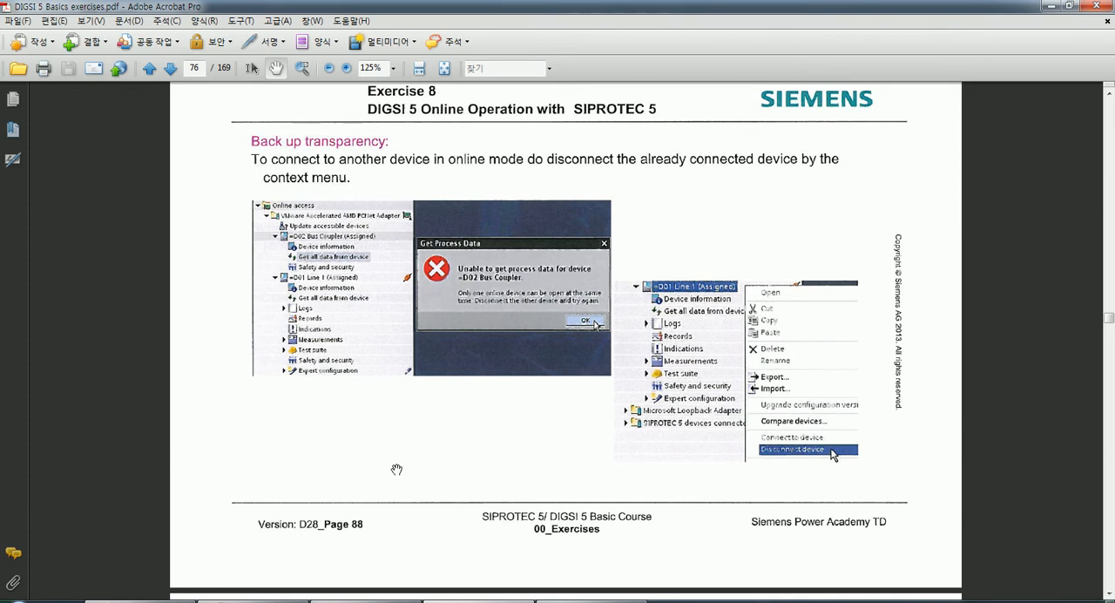
pyautogui.click(289, 599)
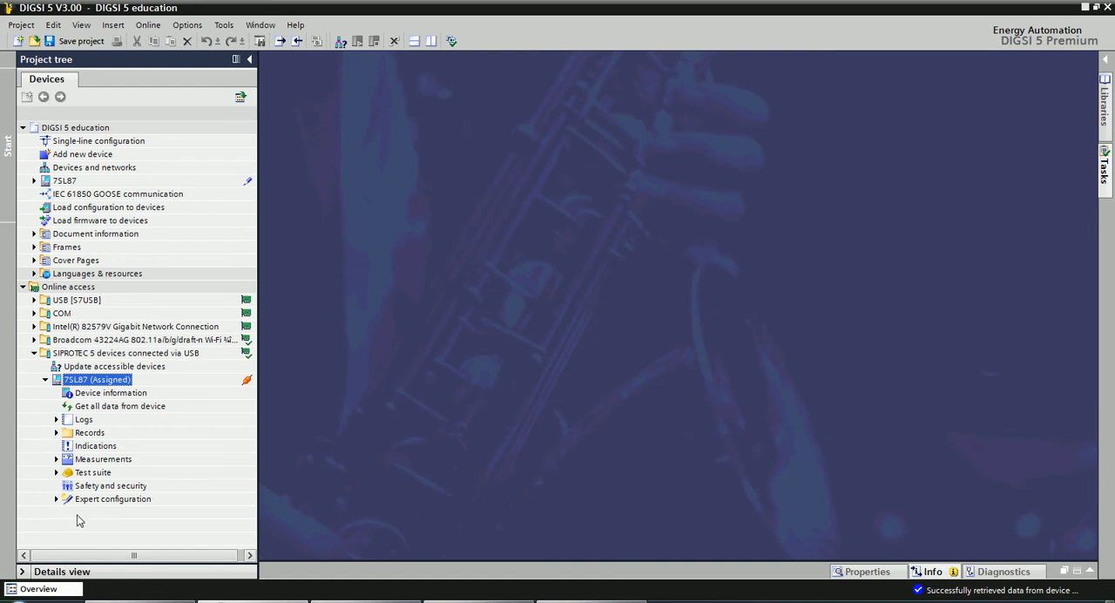
pyautogui.rightClick(87, 384)
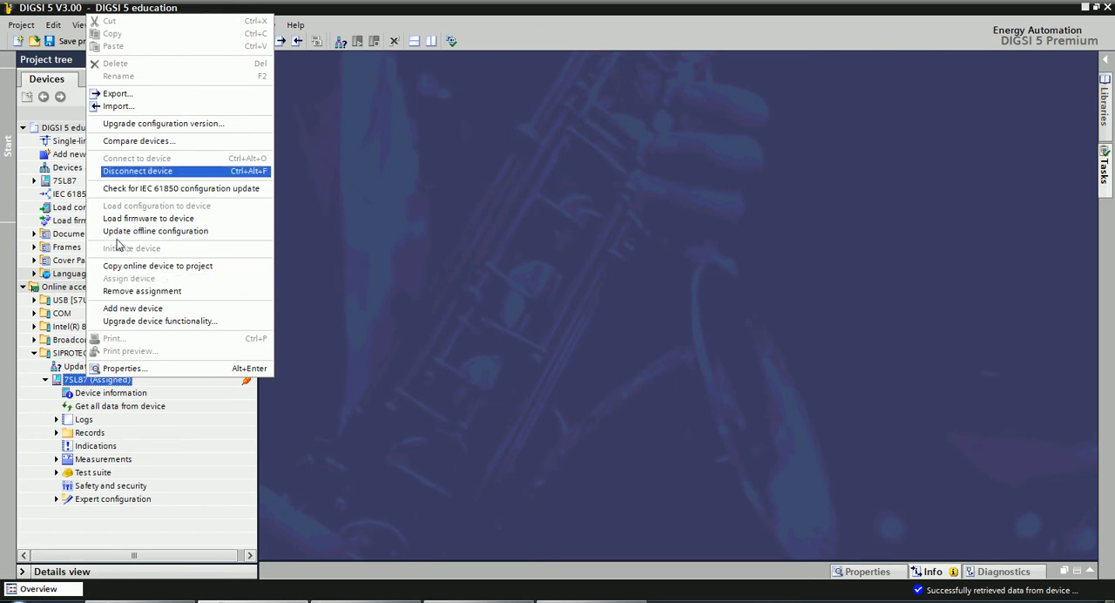
pyautogui.click(75, 514)
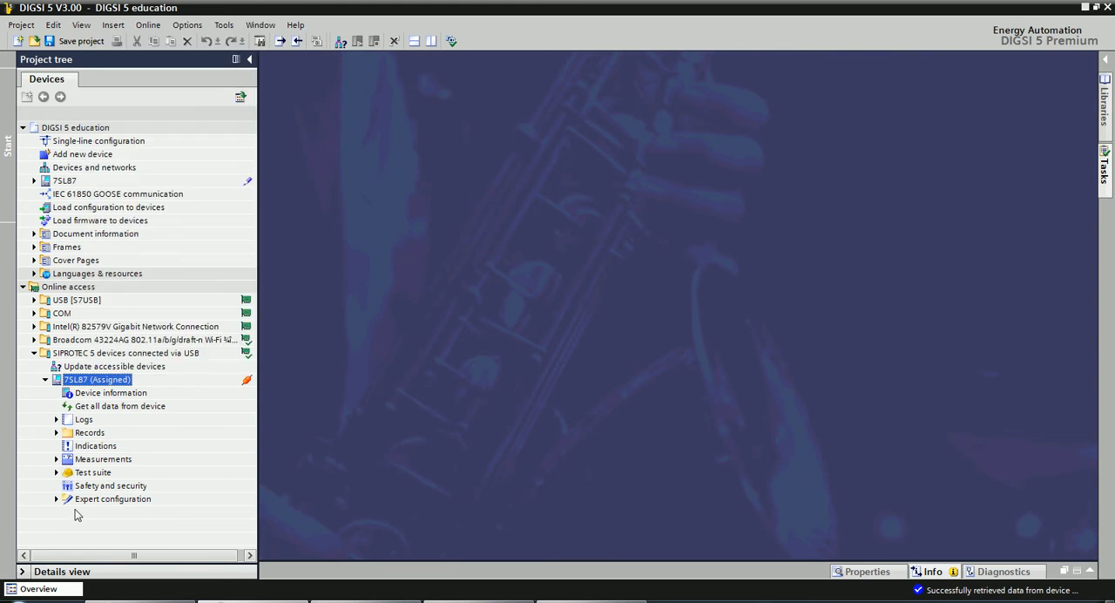
# Switch to the exercise PDF, finish page 76 on disconnecting devices and read page 77 on changing the device time.
pyautogui.click(479, 600)
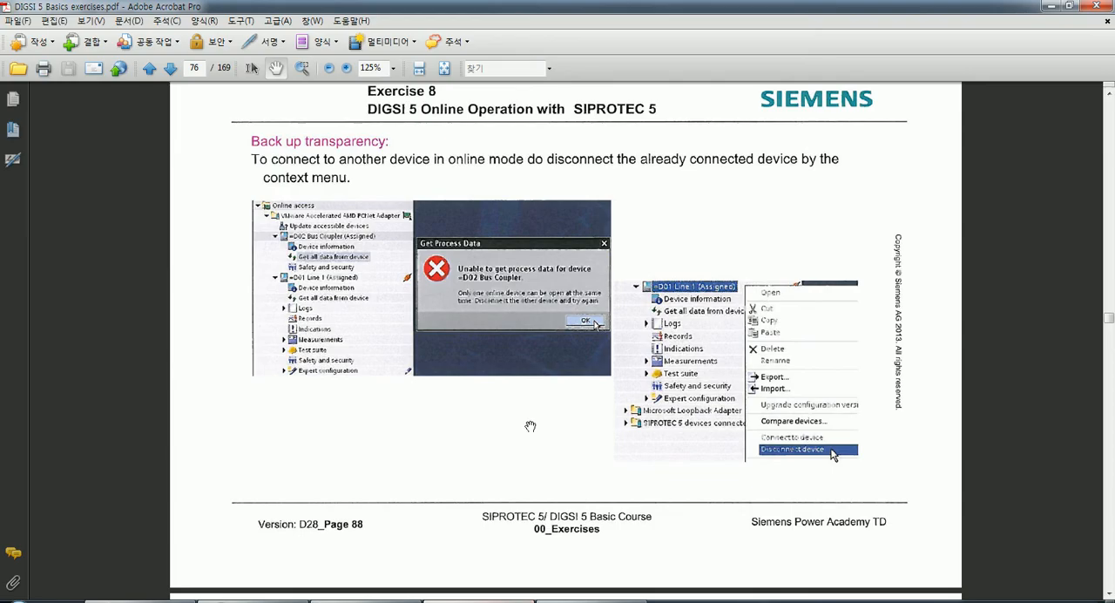
pyautogui.moveTo(523, 428); pyautogui.dragTo(522, 414)
pyautogui.moveTo(406, 384); pyautogui.dragTo(406, 401)
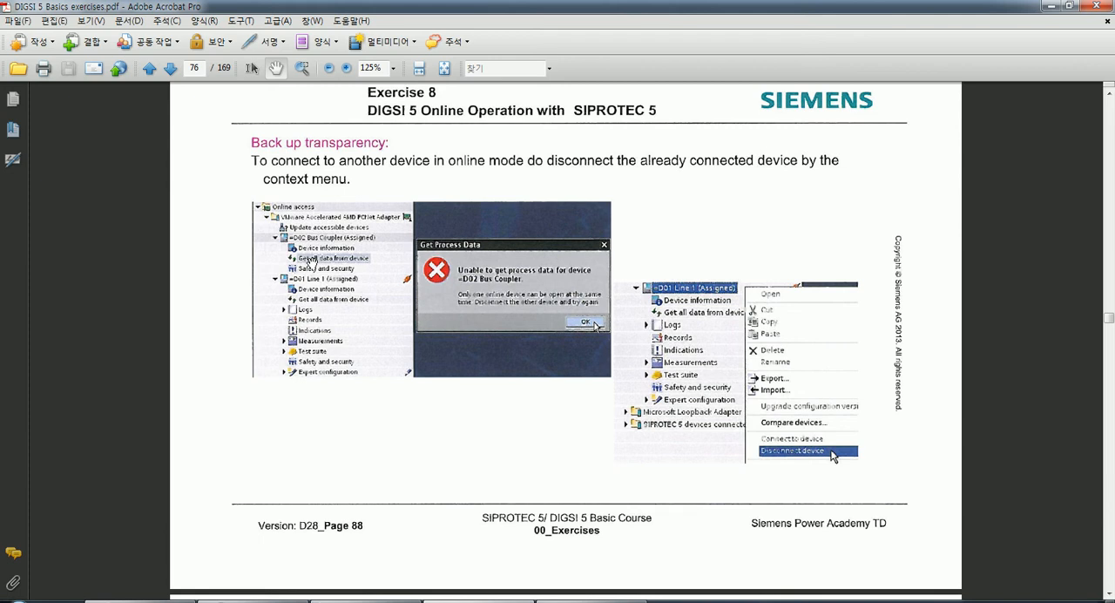
pyautogui.moveTo(393, 450); pyautogui.dragTo(396, 441)
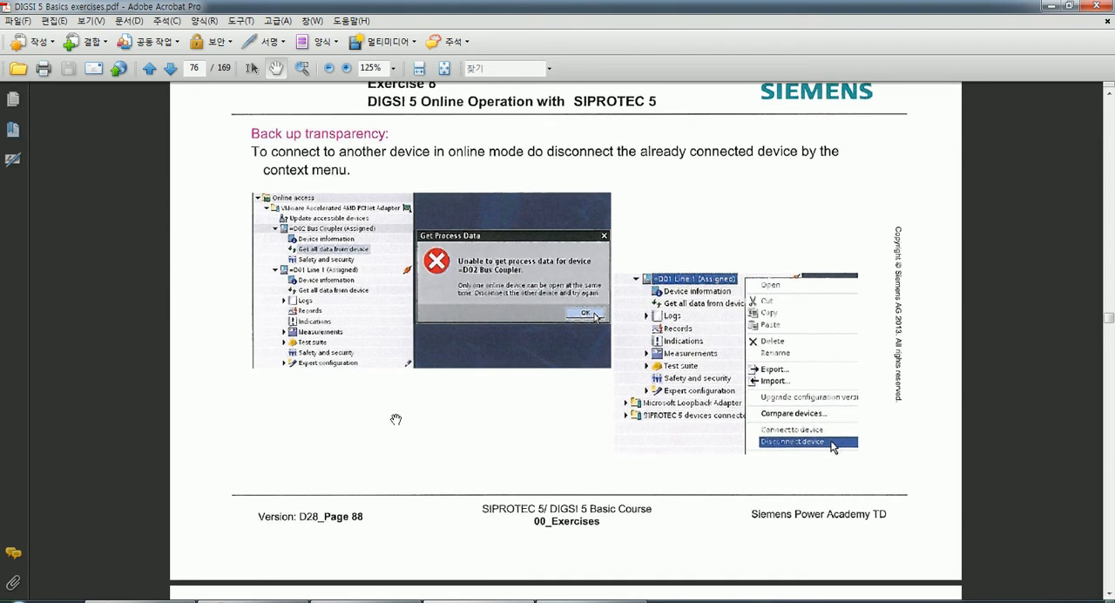
pyautogui.moveTo(393, 420); pyautogui.dragTo(428, 386)
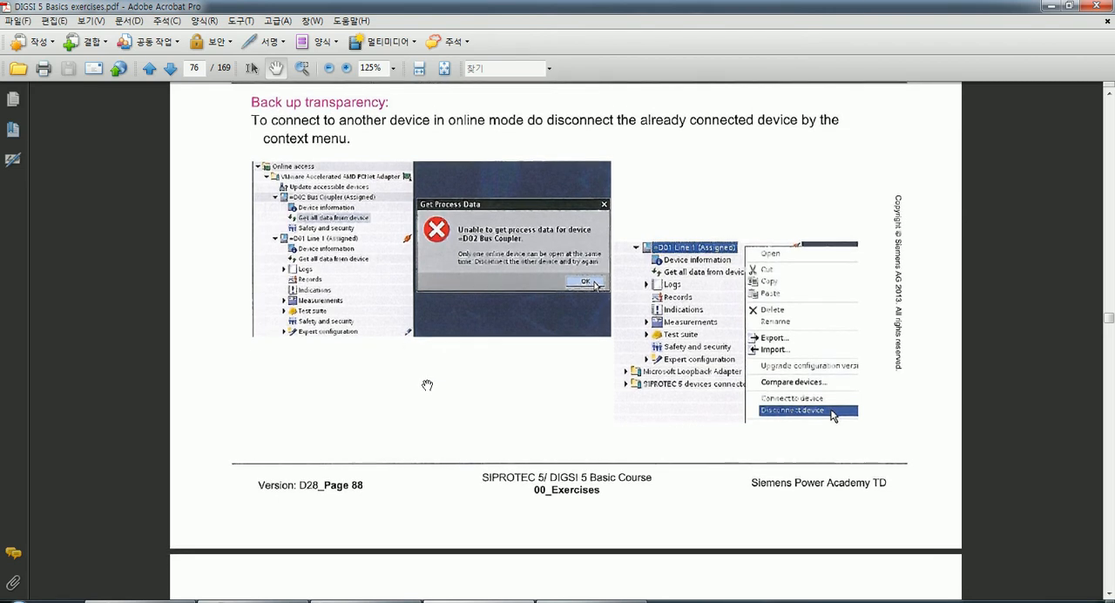
pyautogui.scroll(-5, 427, 386)
pyautogui.moveTo(443, 362); pyautogui.dragTo(421, 306)
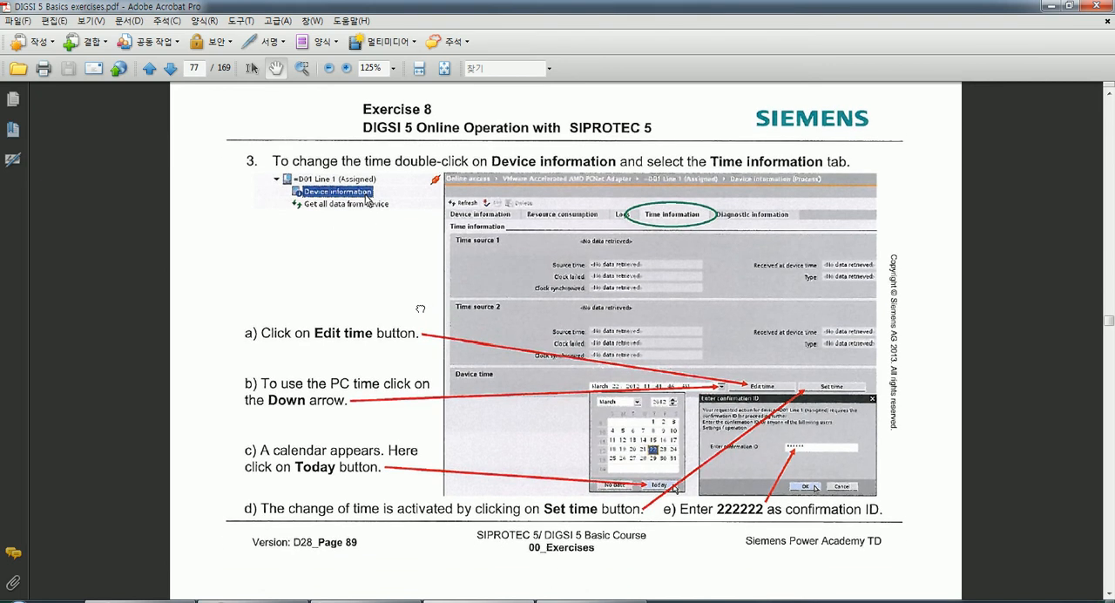
pyautogui.moveTo(420, 369); pyautogui.dragTo(419, 343)
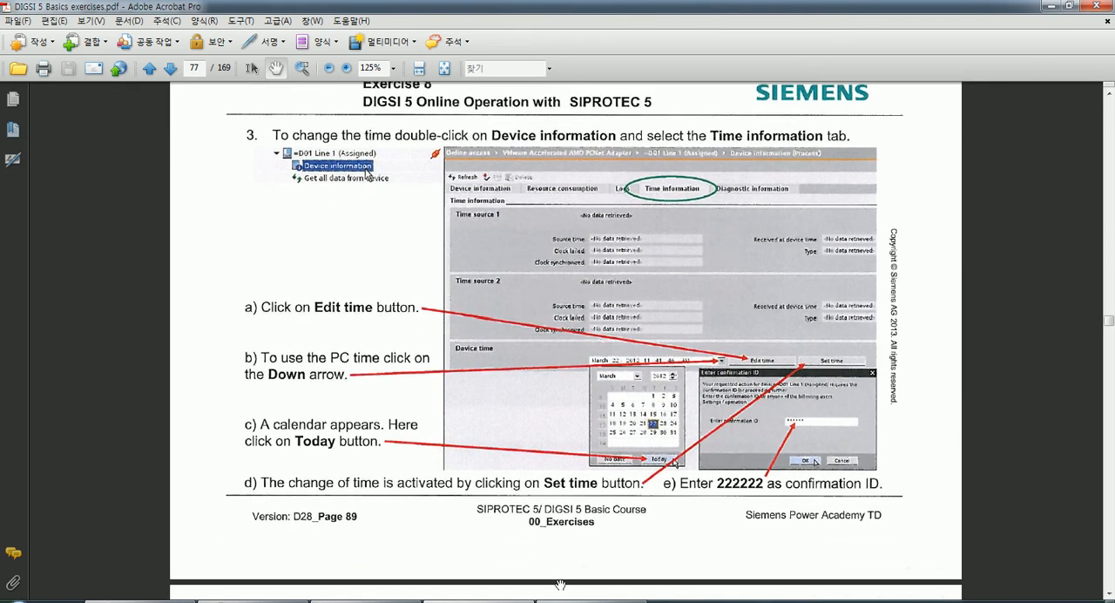
pyautogui.click(261, 599)
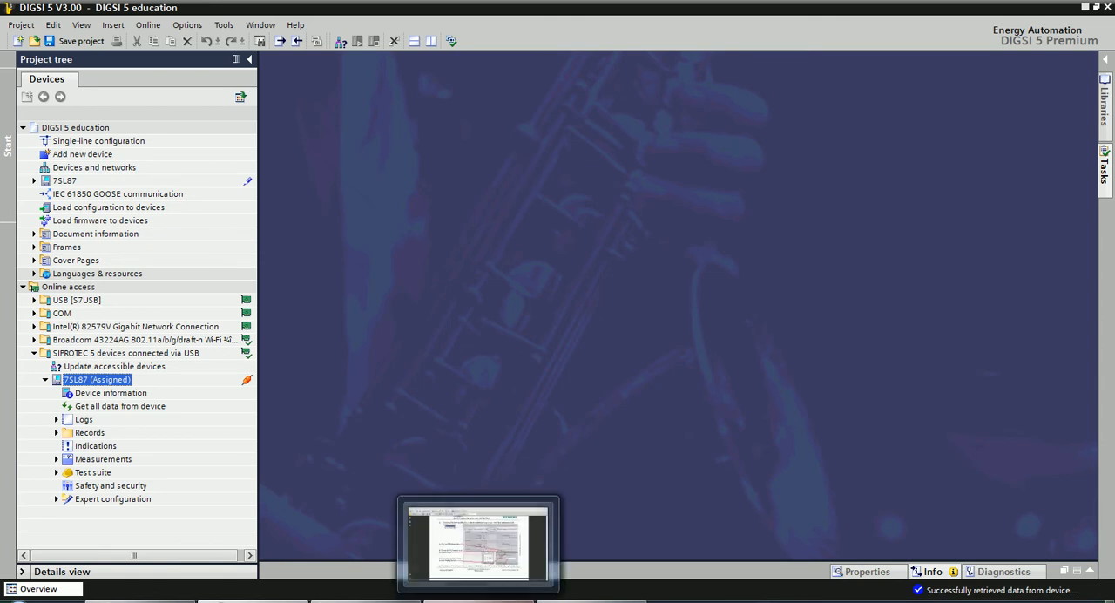
pyautogui.click(465, 594)
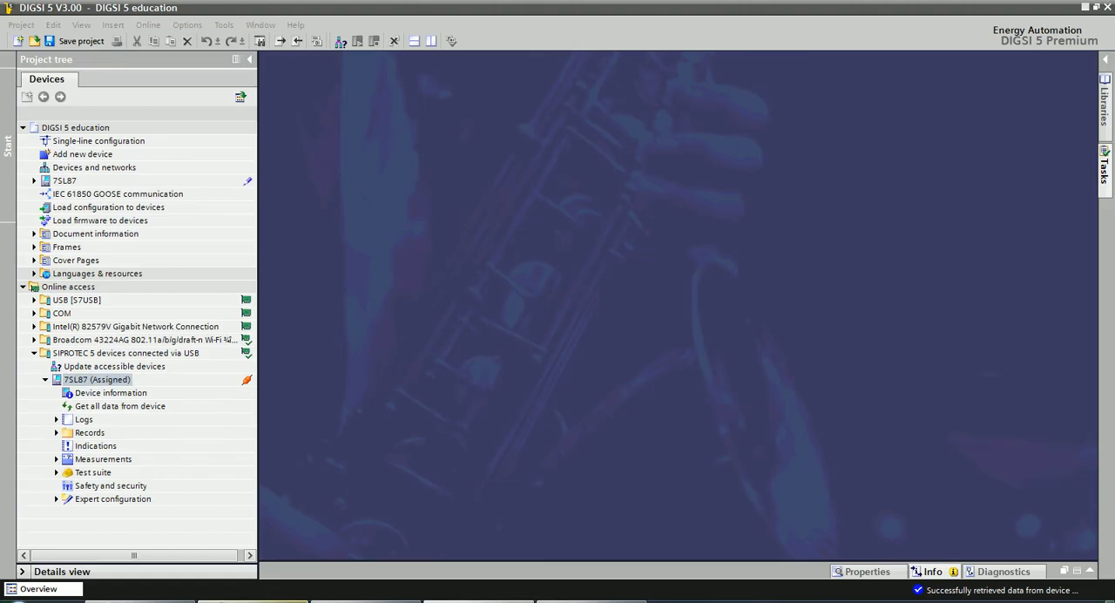
# Switch to DIGSI 5 and open the time information in the assigned 7SL87's device information.
pyautogui.click(262, 600)
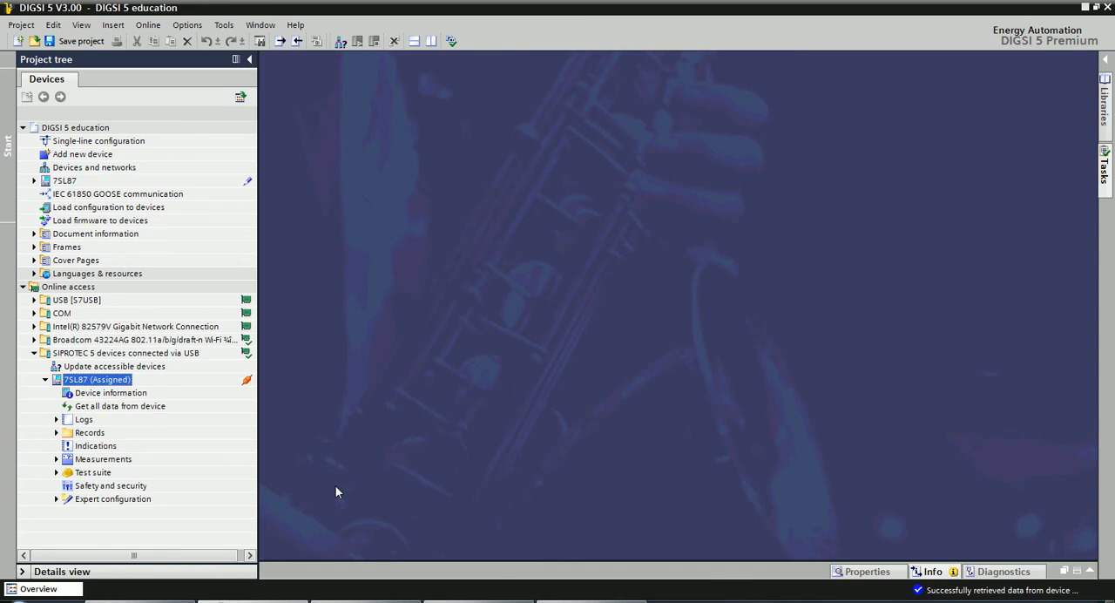
pyautogui.click(98, 397)
pyautogui.doubleClick(98, 396)
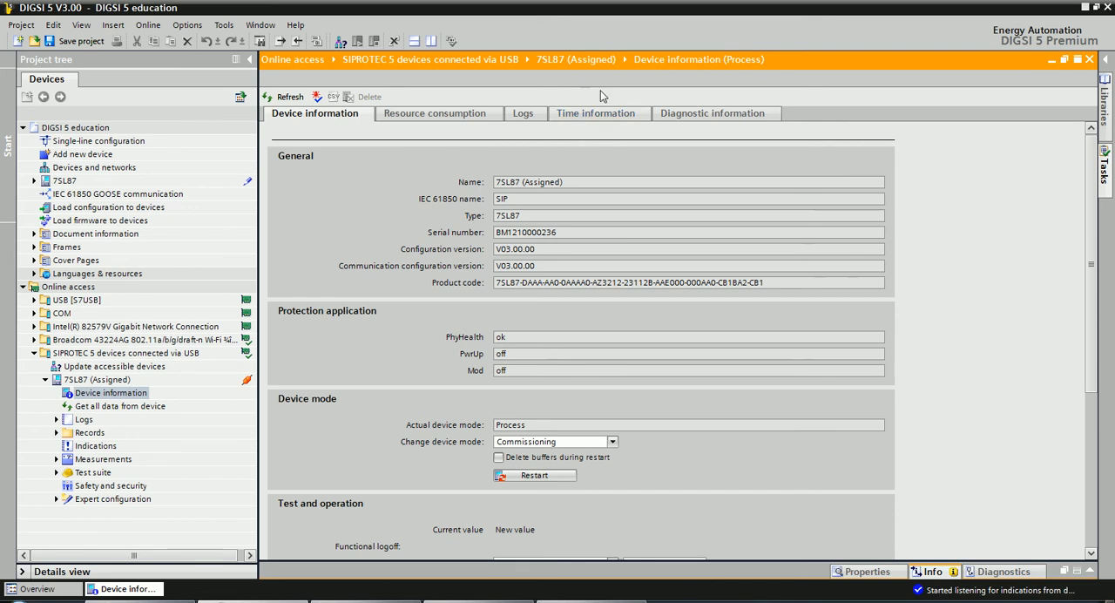
pyautogui.click(586, 117)
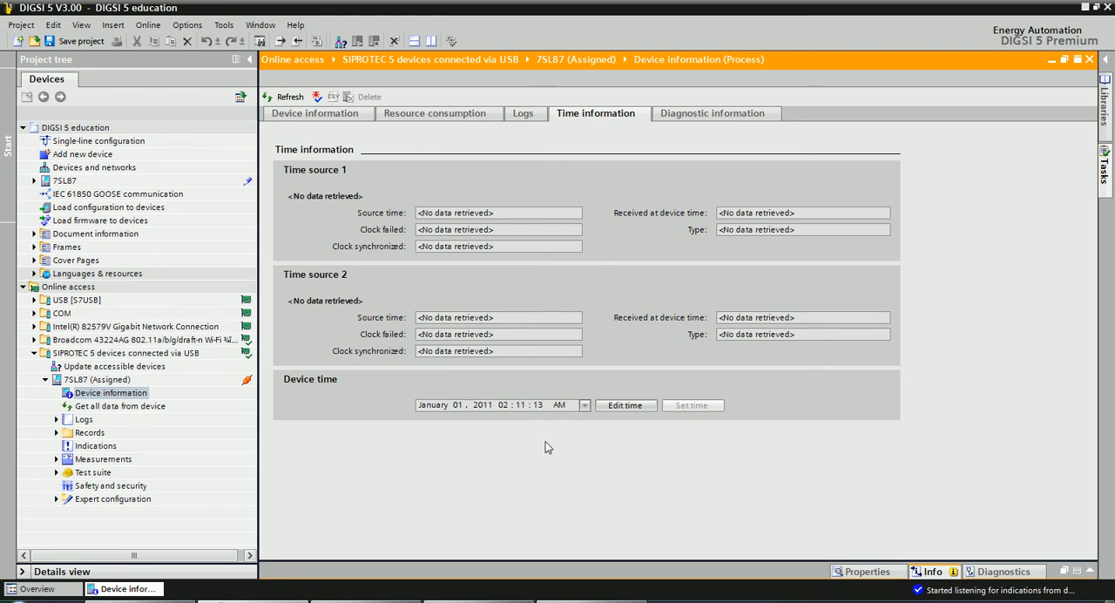
pyautogui.click(625, 406)
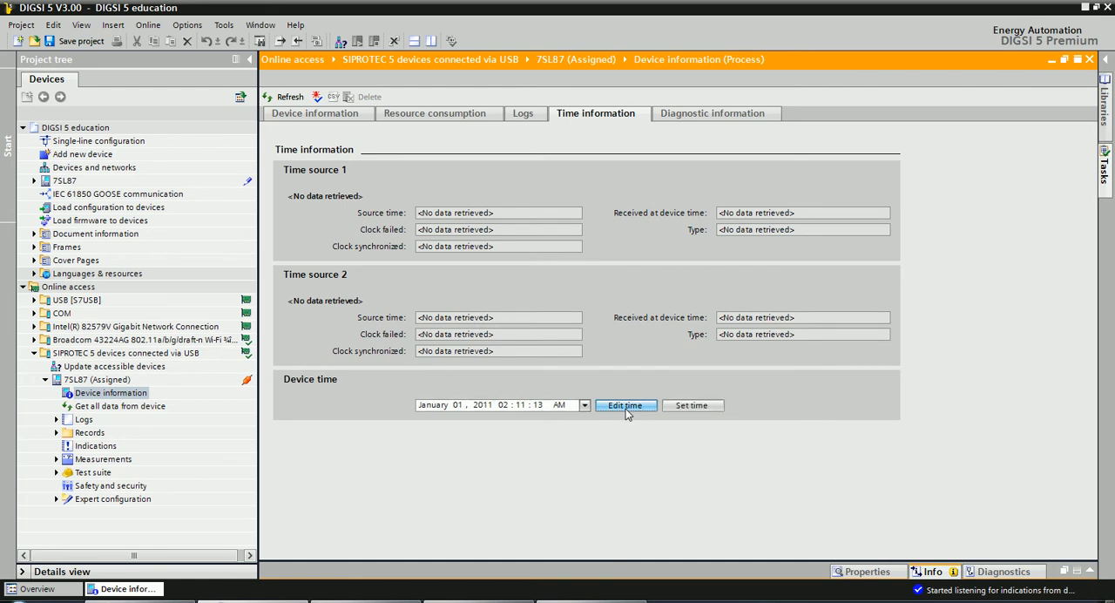
pyautogui.click(684, 406)
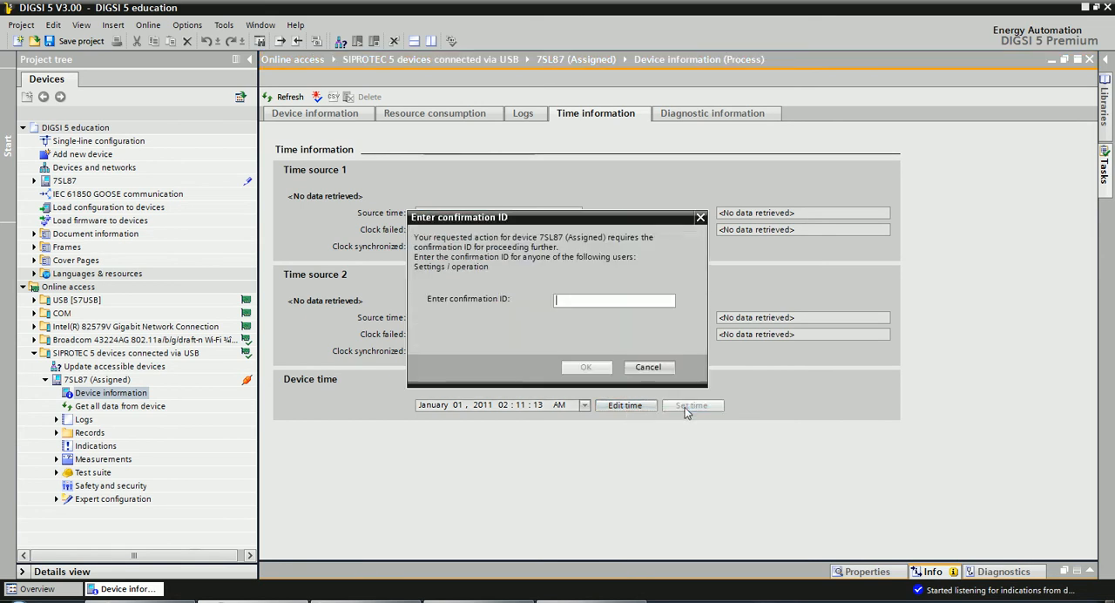
pyautogui.click(649, 367)
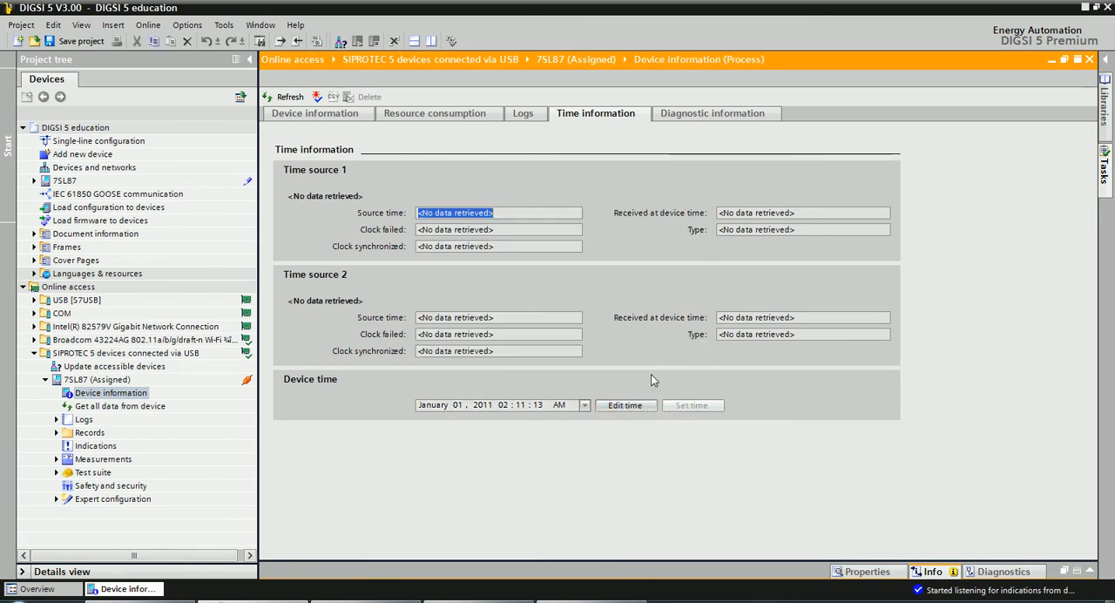
# Enable editing of the device time, change AM to PM and set the seconds to 21.
pyautogui.click(562, 405)
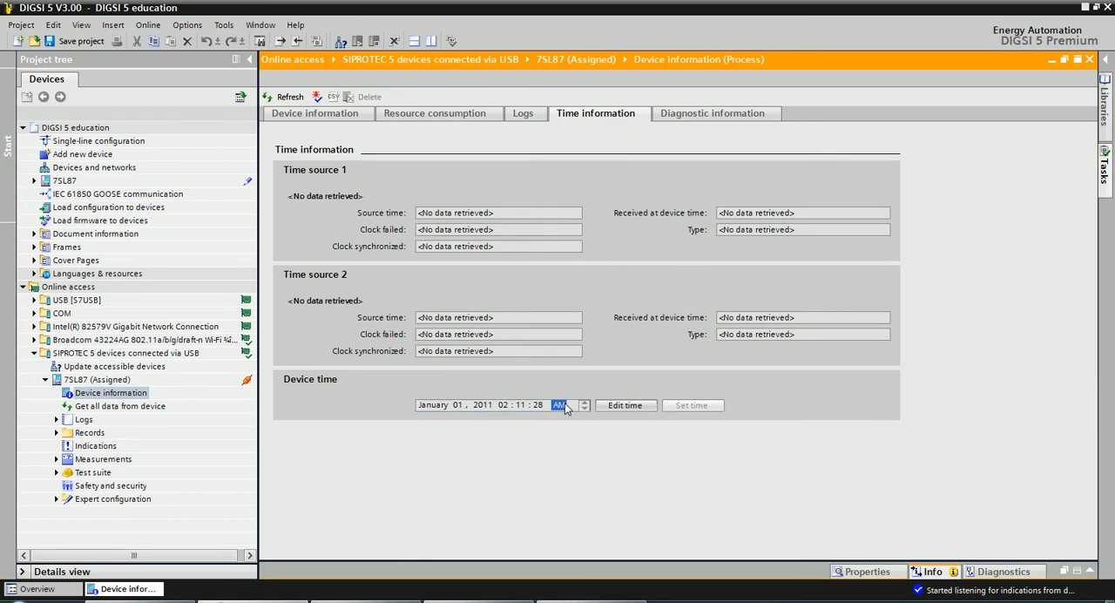
pyautogui.click(623, 407)
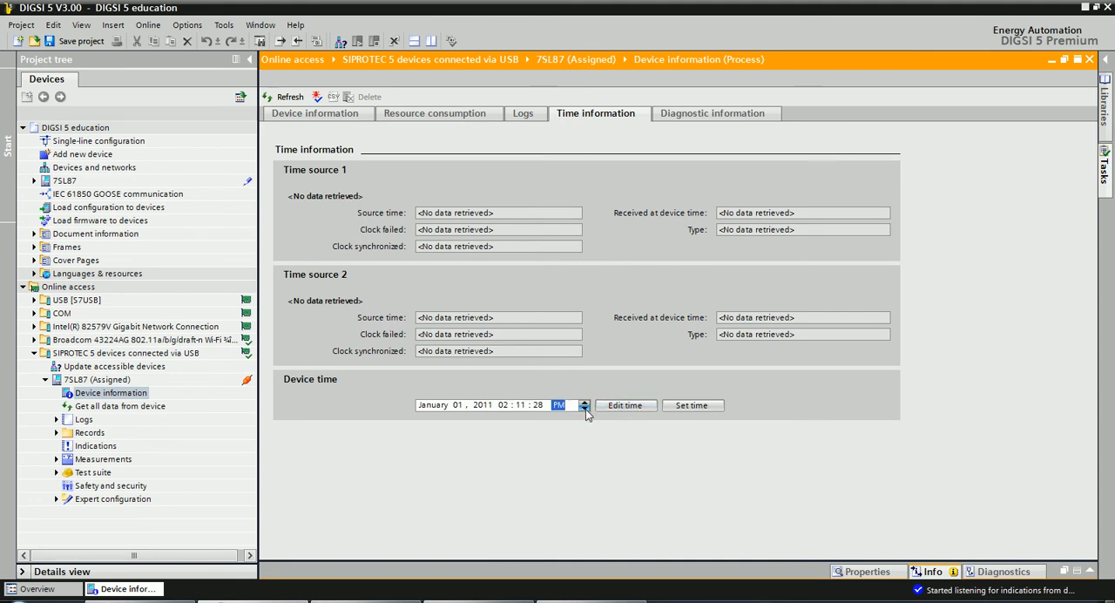
pyautogui.click(584, 410)
pyautogui.click(538, 405)
pyautogui.click(585, 410)
pyautogui.click(585, 409)
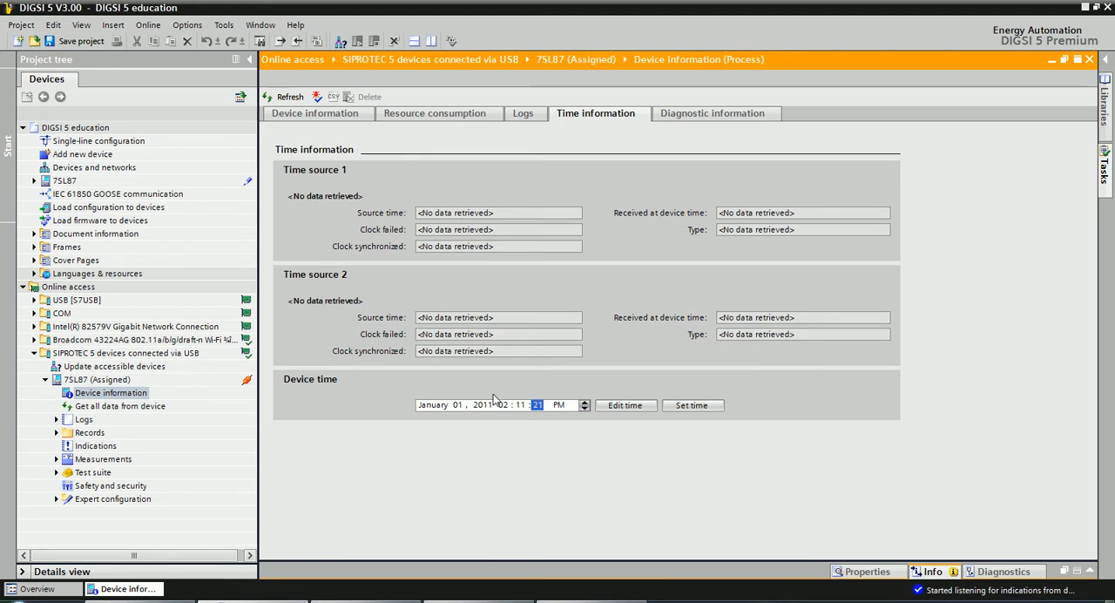
# Set the year of the device time to 2013 and the hour to 09.
pyautogui.click(459, 405)
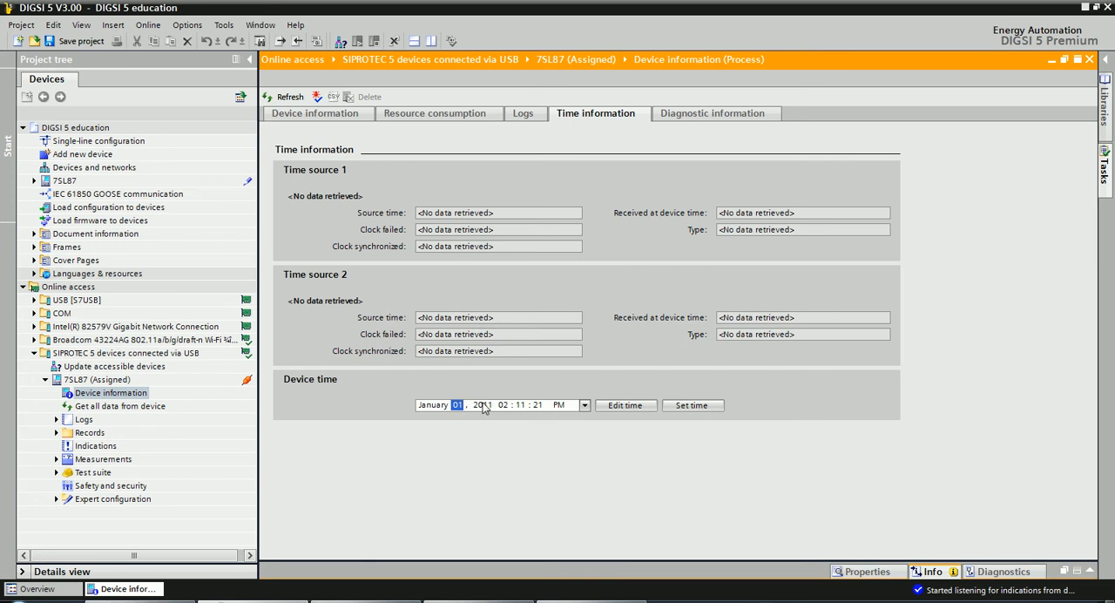
pyautogui.click(503, 406)
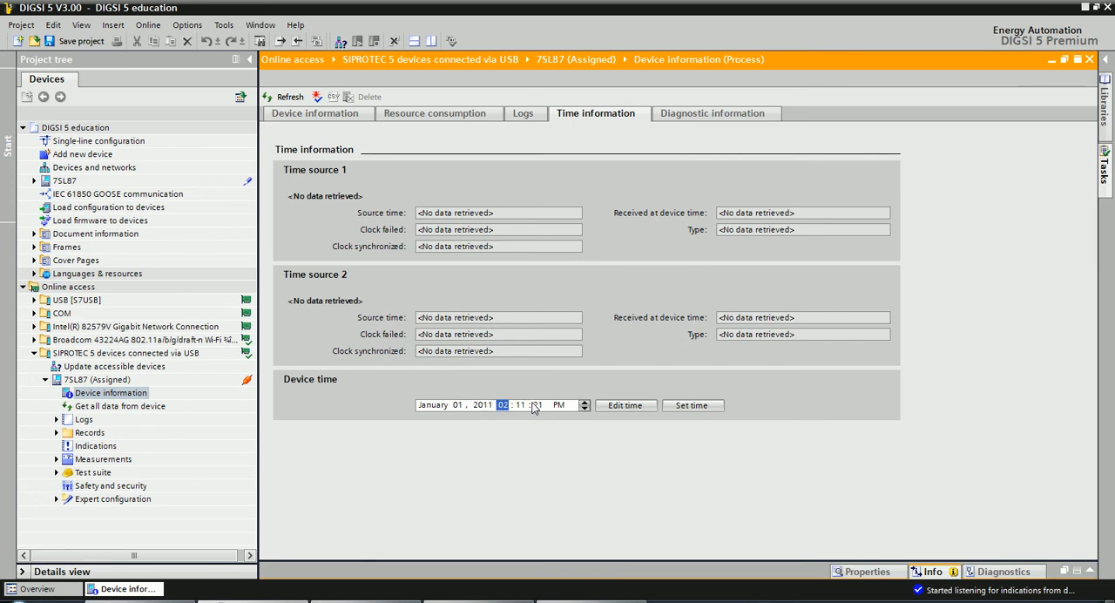
pyautogui.click(484, 406)
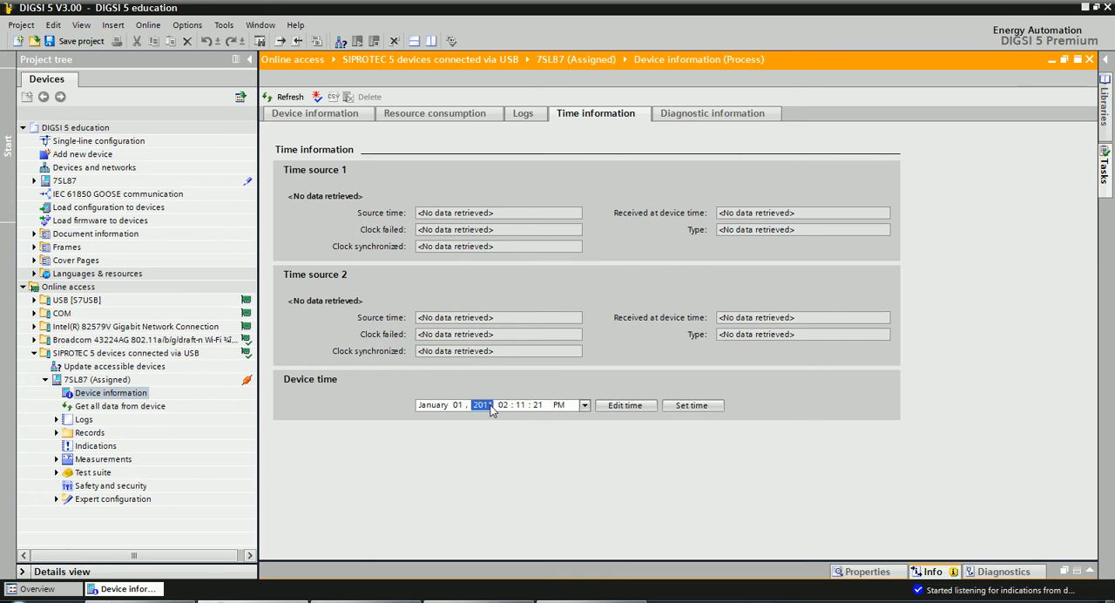
pyautogui.write('2013 09')
pyautogui.click(490, 406)
# Set the device time to today's PC date and time and apply it to the 7SL87, authorising with the confirmation ID.
pyautogui.click(584, 406)
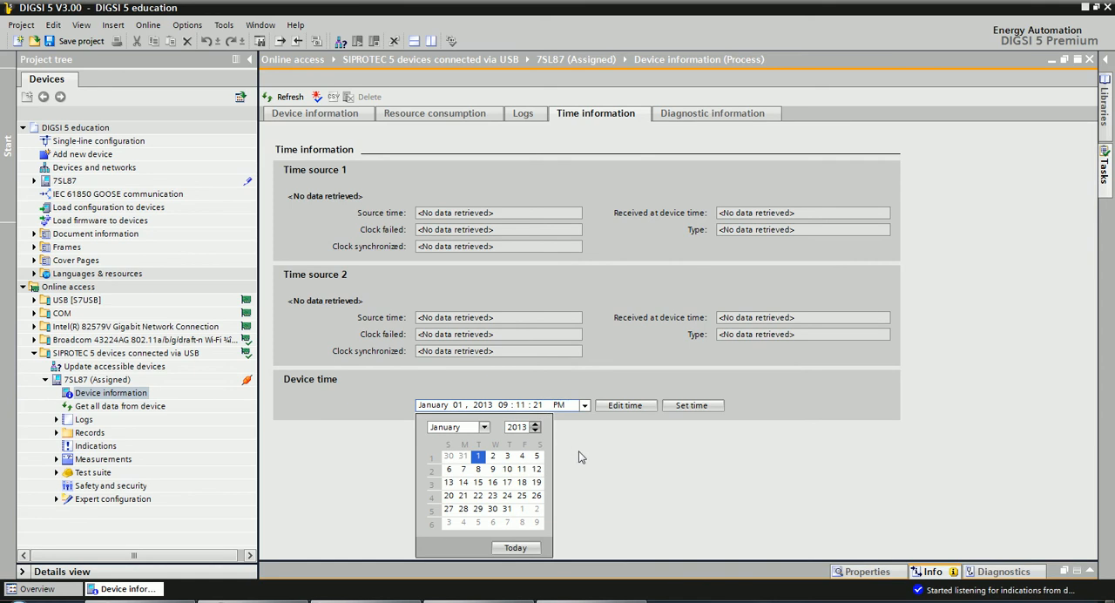
pyautogui.click(508, 548)
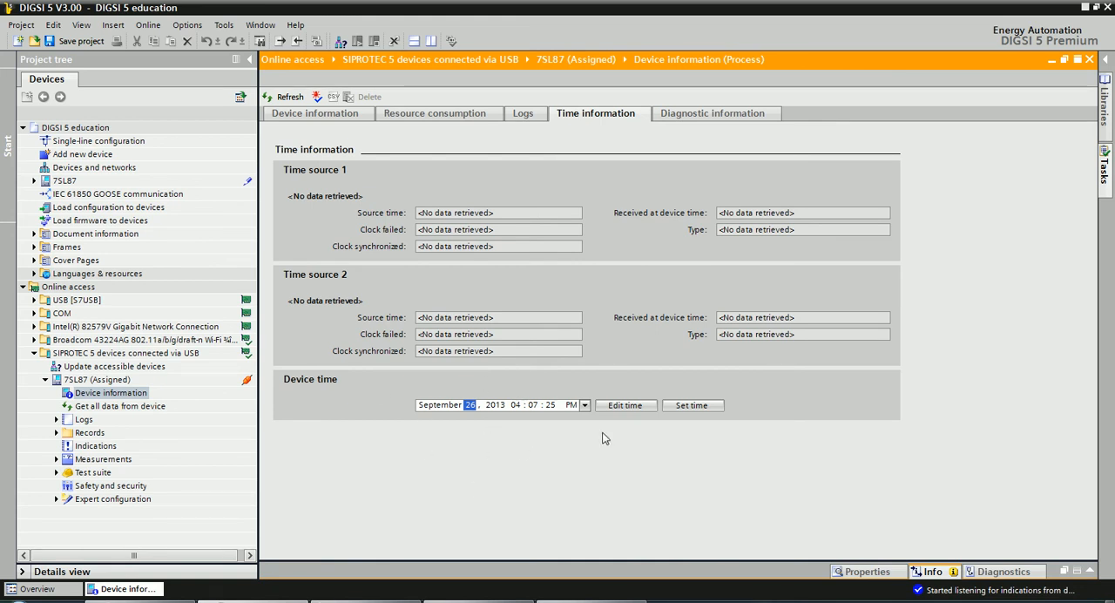
pyautogui.click(691, 408)
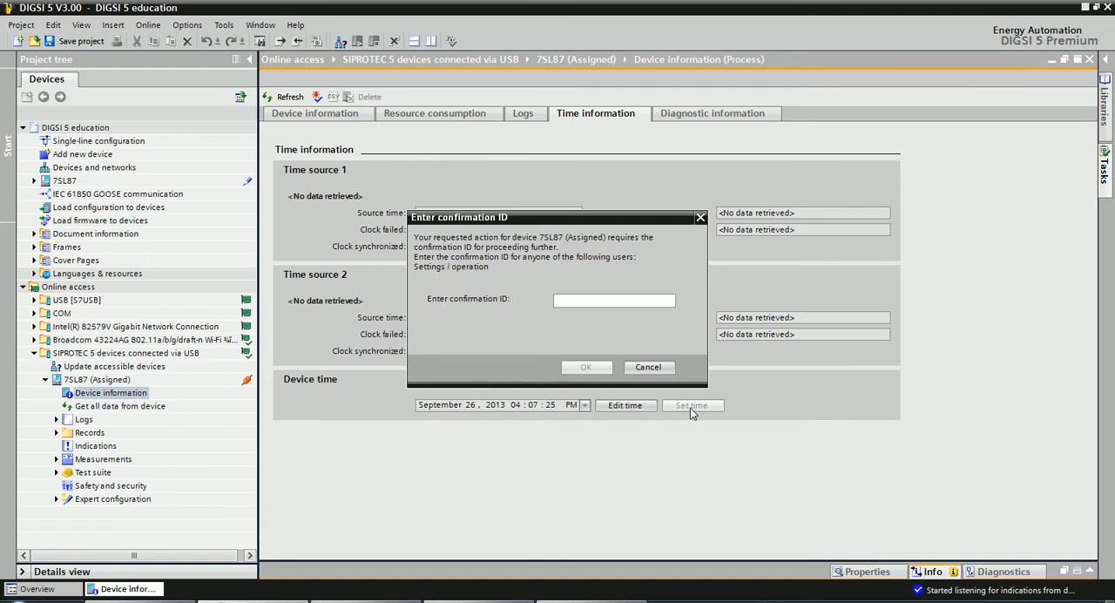
pyautogui.write('***')
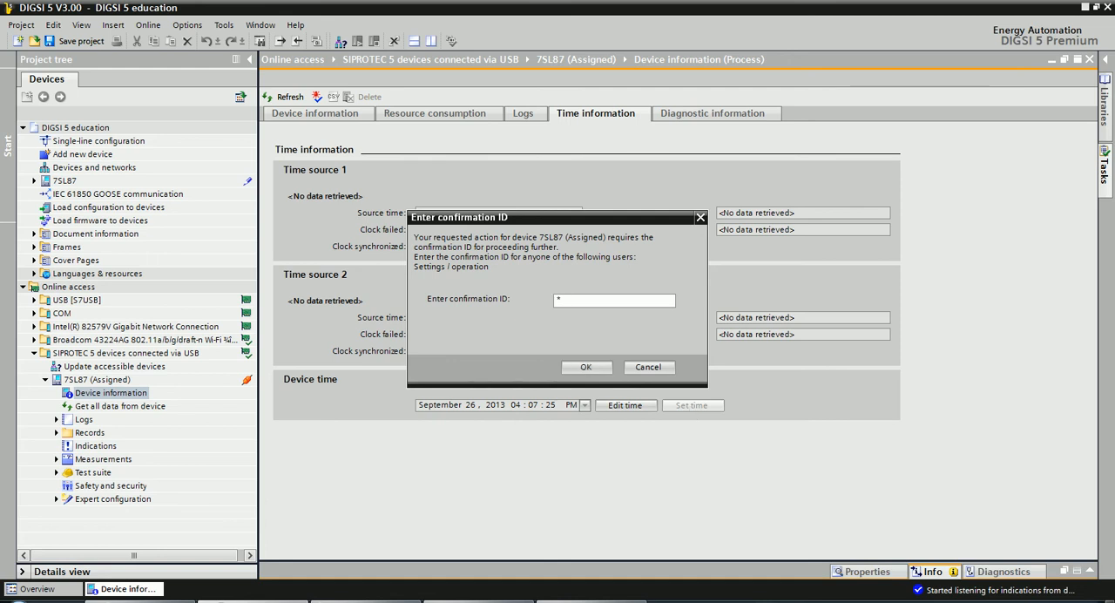
pyautogui.write('***')
pyautogui.click(586, 367)
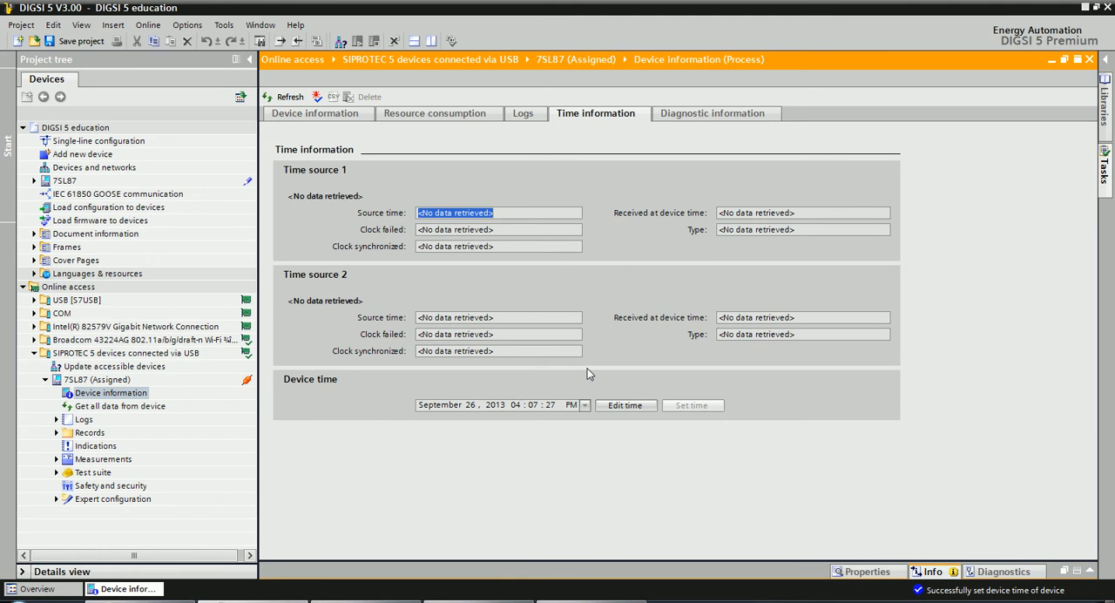
# Review the 7SL87 properties and the general info messages about the time setting, and collapse the message area.
pyautogui.click(855, 571)
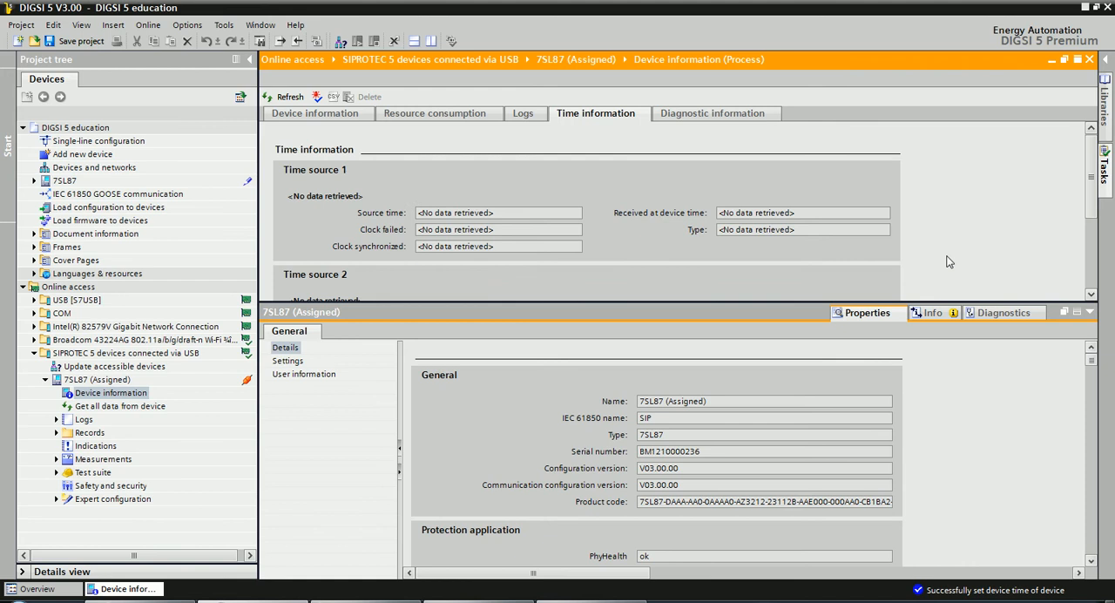
pyautogui.click(930, 312)
pyautogui.moveTo(1091, 389); pyautogui.dragTo(1080, 558)
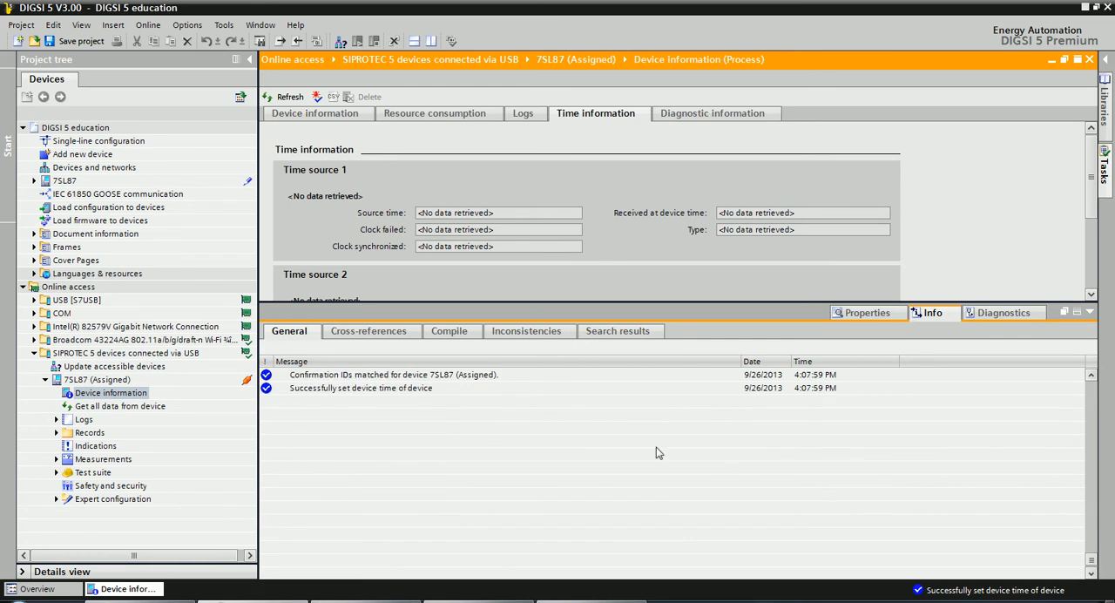
pyautogui.click(341, 393)
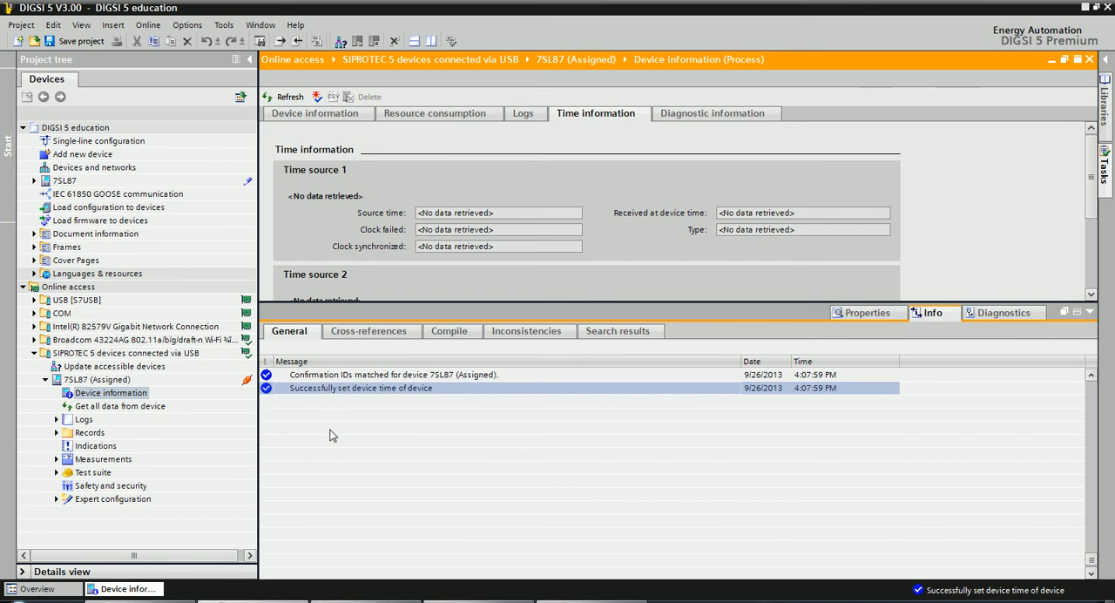
pyautogui.click(1090, 312)
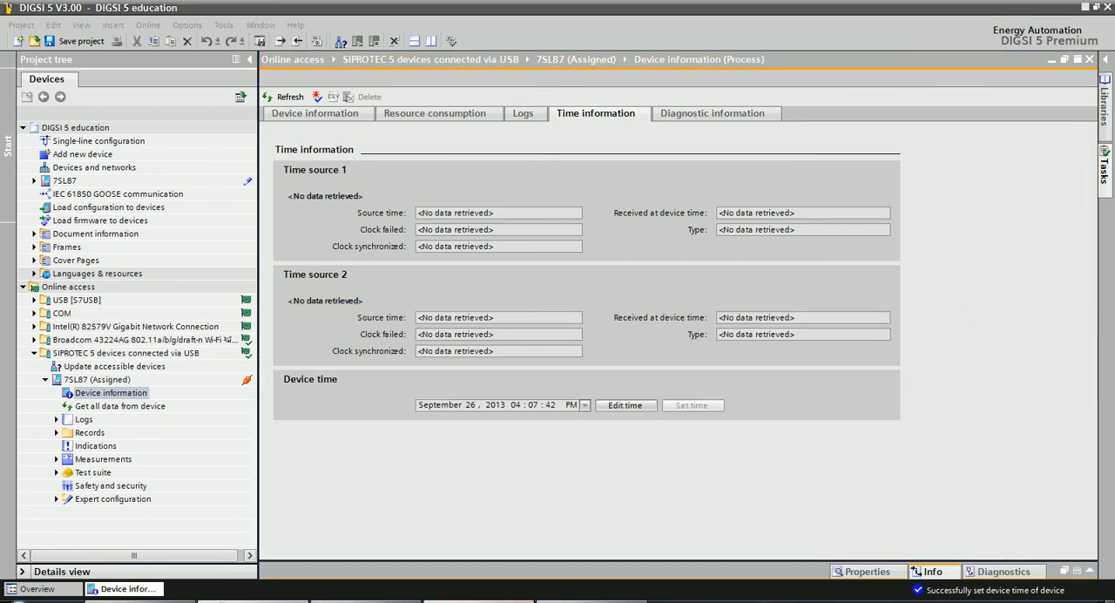
# Switch to the DIGSI 5 Basics exercises PDF and read Exercise 8 item 4 about checking the log files.
pyautogui.click(445, 601)
pyautogui.moveTo(421, 478)
pyautogui.mouseDown()
pyautogui.moveTo(417, 459)
pyautogui.moveTo(414, 475)
pyautogui.mouseUp()
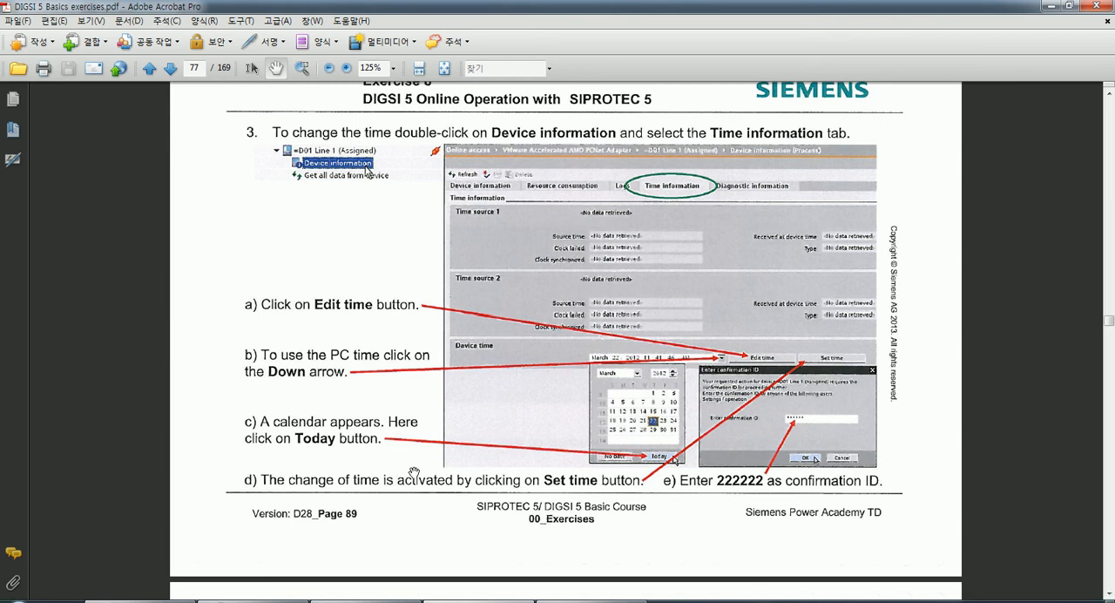
pyautogui.scroll(-2, 414, 471)
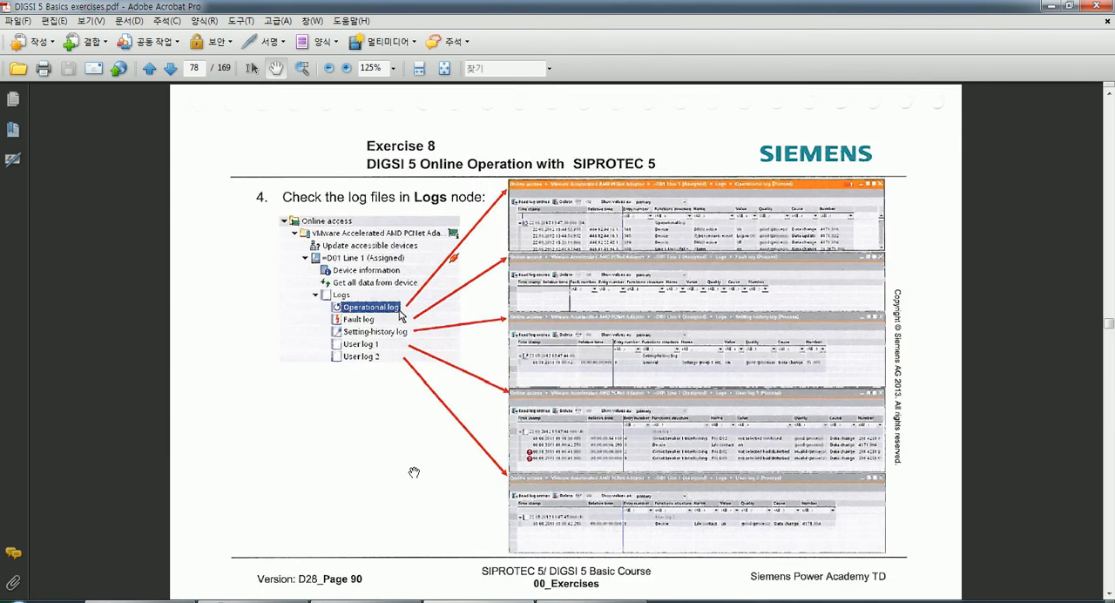
pyautogui.moveTo(391, 455); pyautogui.dragTo(393, 437)
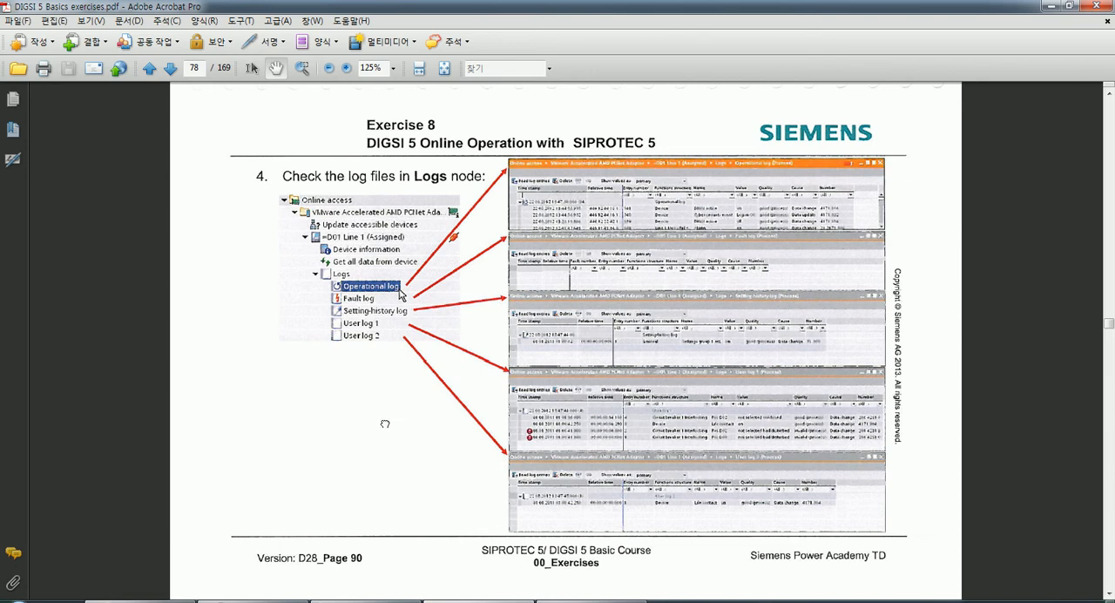
pyautogui.moveTo(386, 419); pyautogui.dragTo(379, 410)
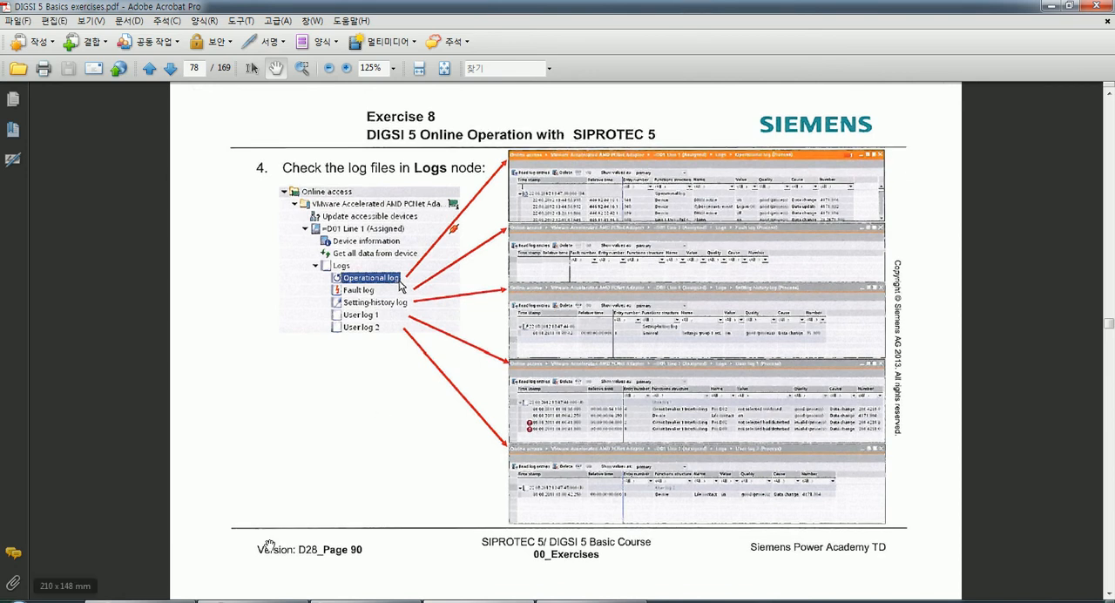
# Switch back to DIGSI 5, open the operational log of the connected 7SL87 and read its entries from the device.
pyautogui.click(272, 600)
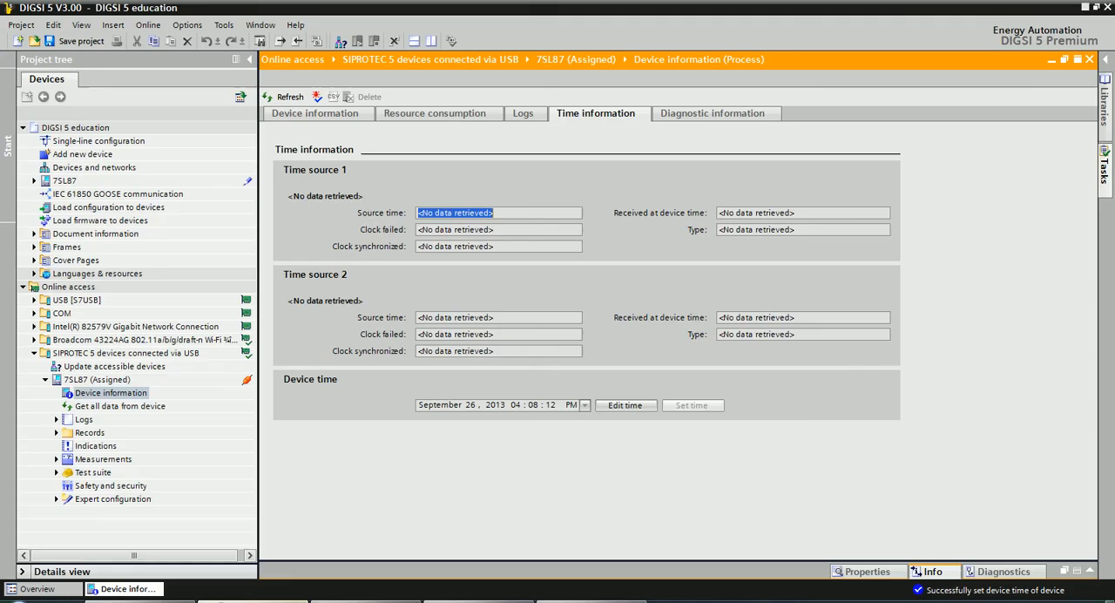
pyautogui.click(57, 420)
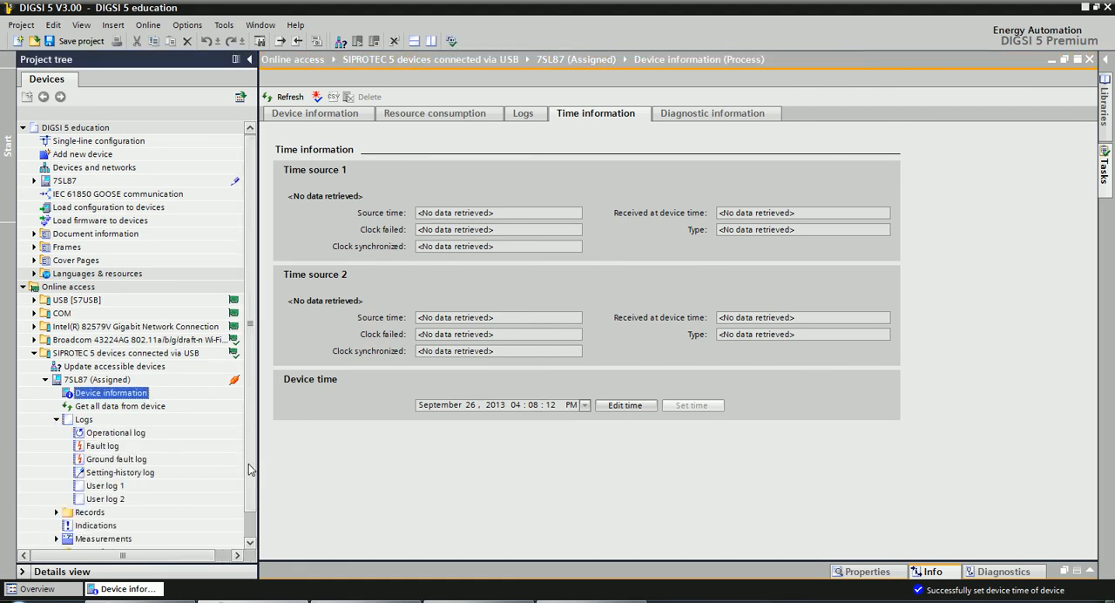
pyautogui.scroll(-1, 248, 464)
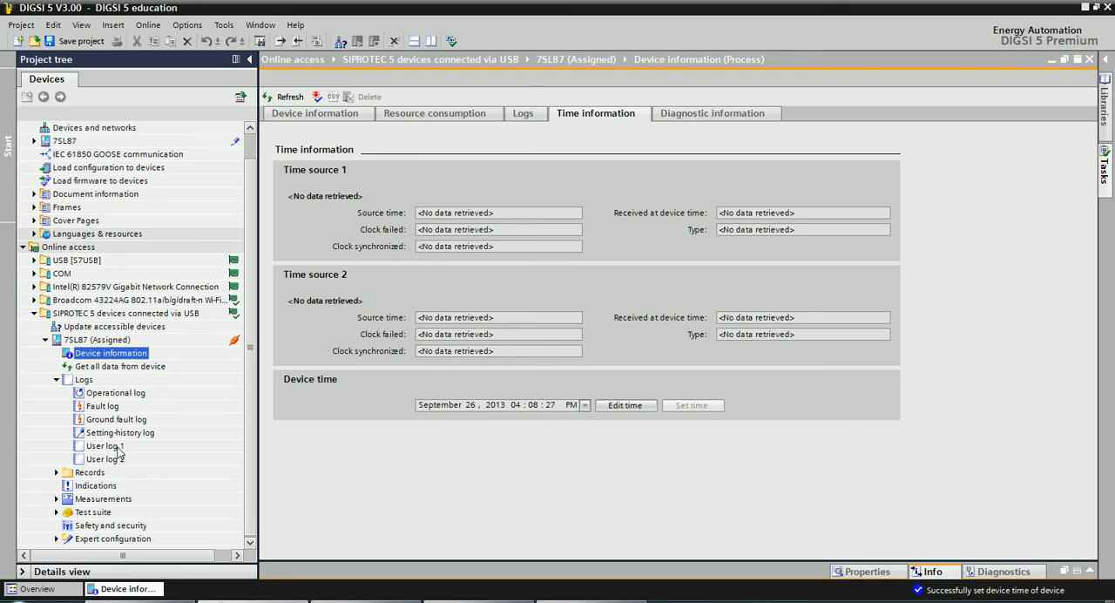
pyautogui.doubleClick(103, 395)
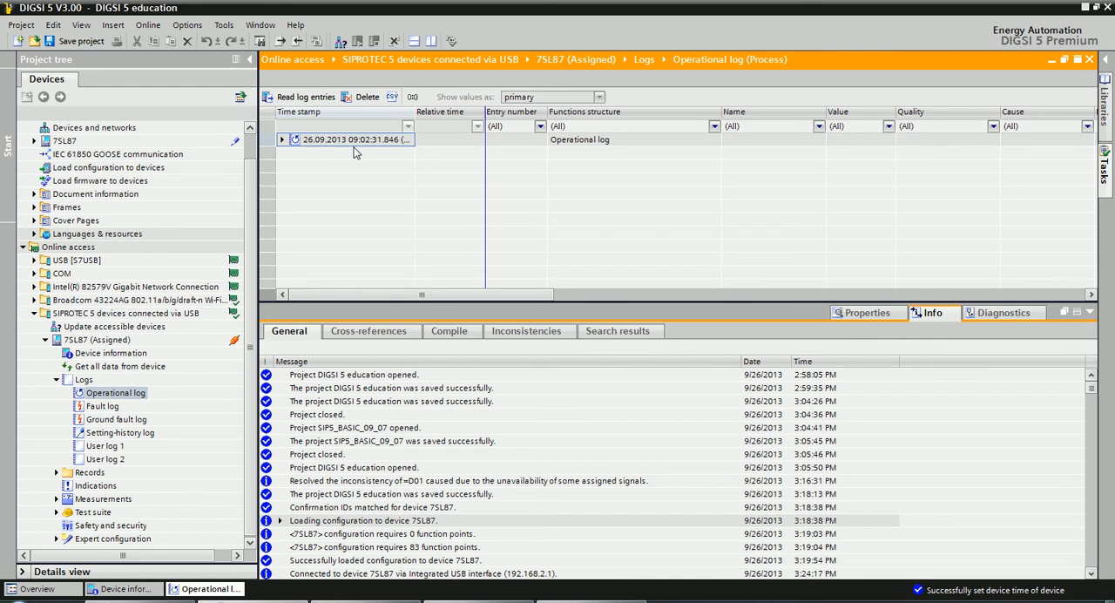
pyautogui.moveTo(414, 117); pyautogui.dragTo(512, 144)
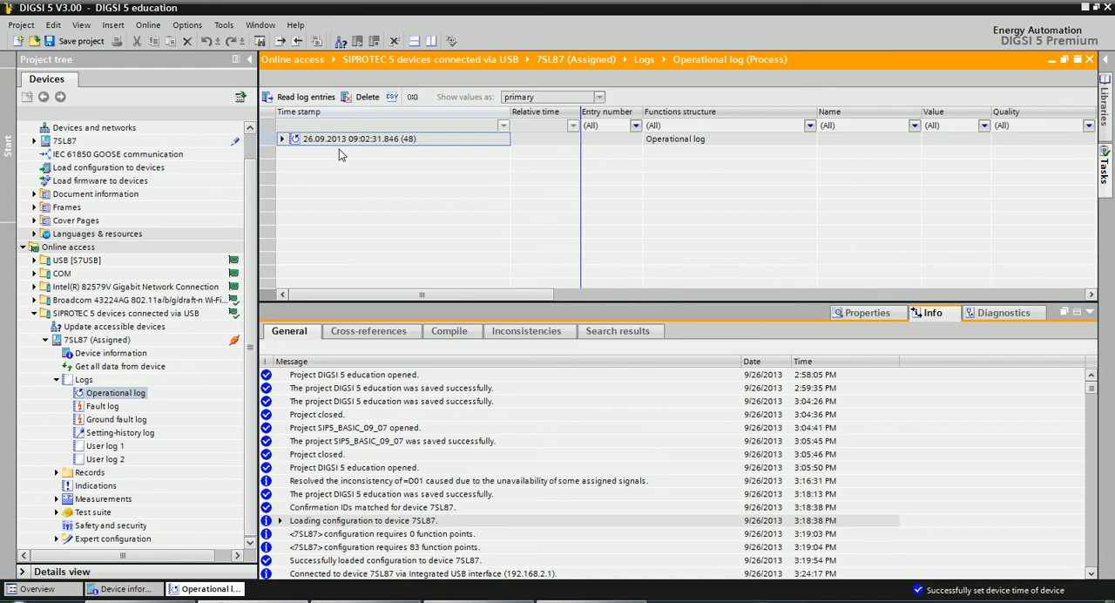
pyautogui.click(295, 97)
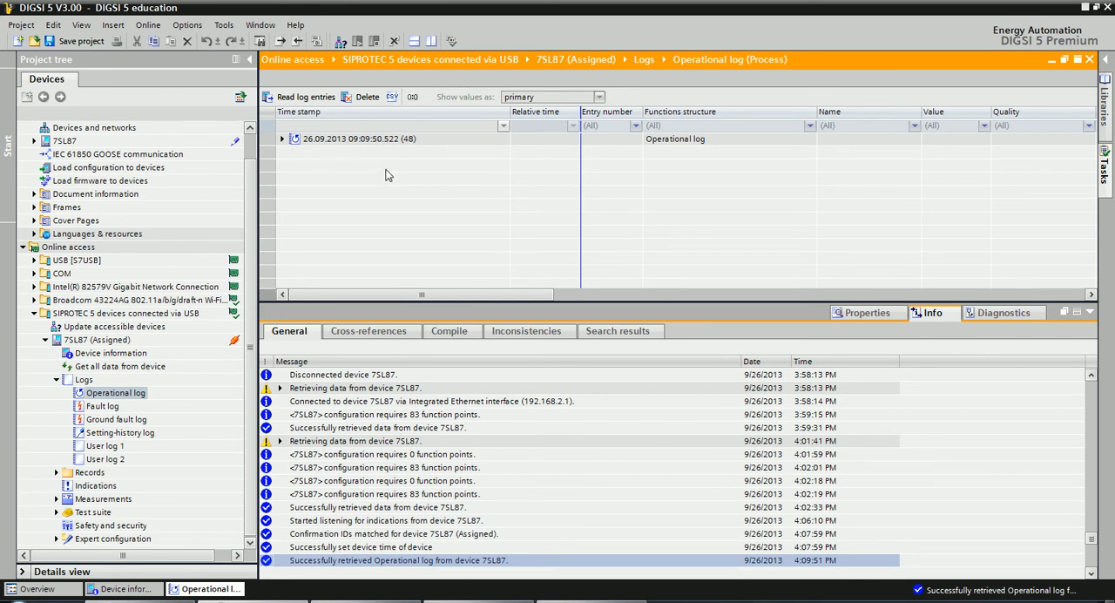
# Expand the retrieved operational log and look through its entries, including time stamp, functions structure, value and quality.
pyautogui.click(282, 139)
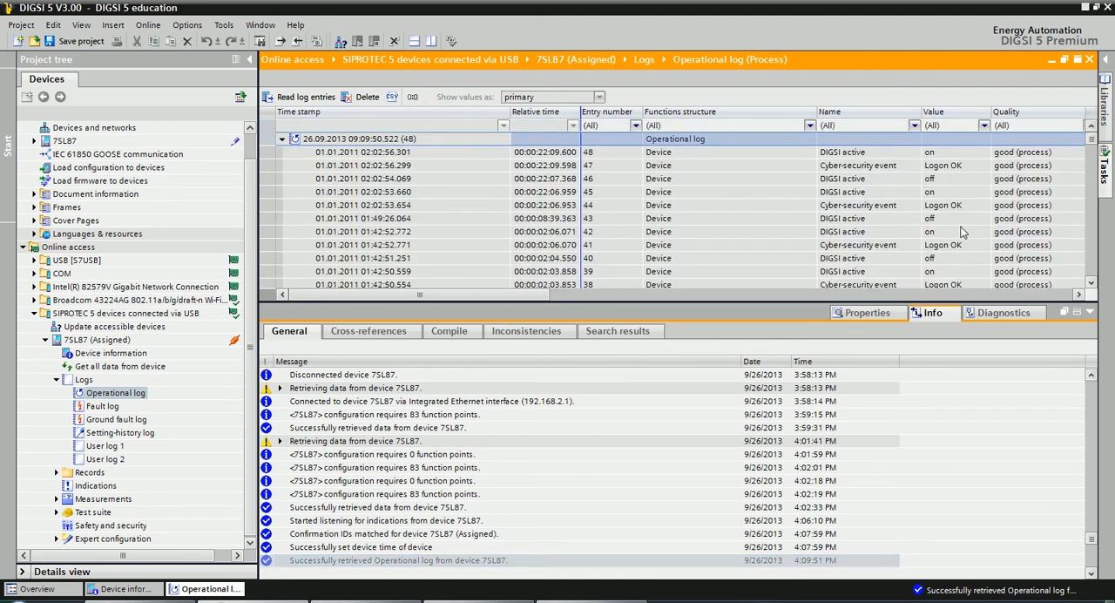
pyautogui.click(1091, 286)
pyautogui.click(1092, 286)
pyautogui.click(1091, 287)
pyautogui.click(1091, 287)
pyautogui.click(1091, 287)
pyautogui.click(1092, 286)
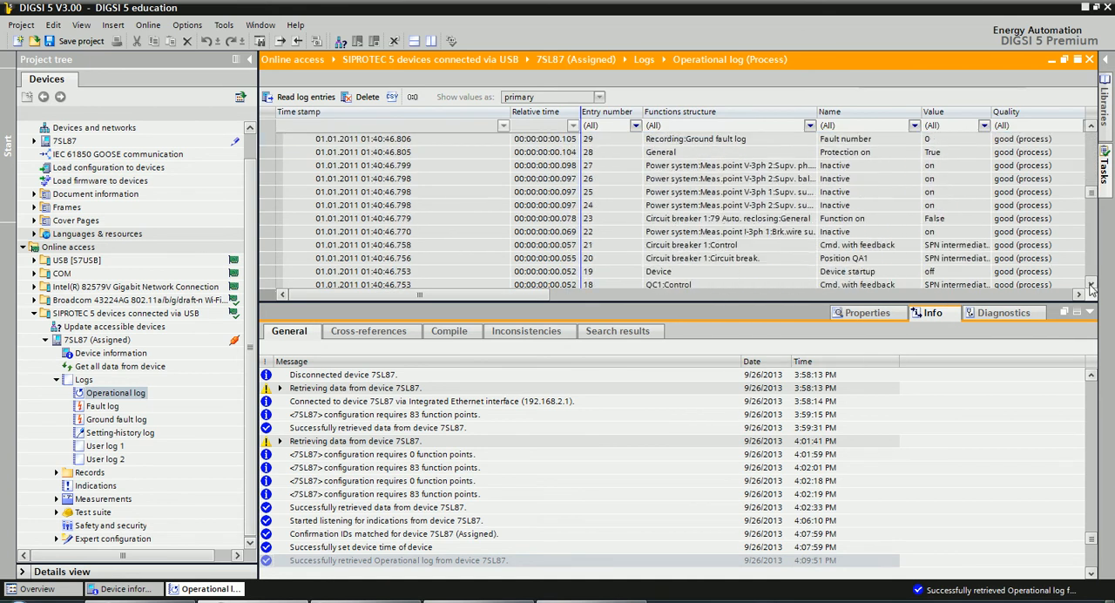
pyautogui.moveTo(1091, 238); pyautogui.dragTo(1088, 200)
pyautogui.moveTo(1090, 201); pyautogui.dragTo(1075, 136)
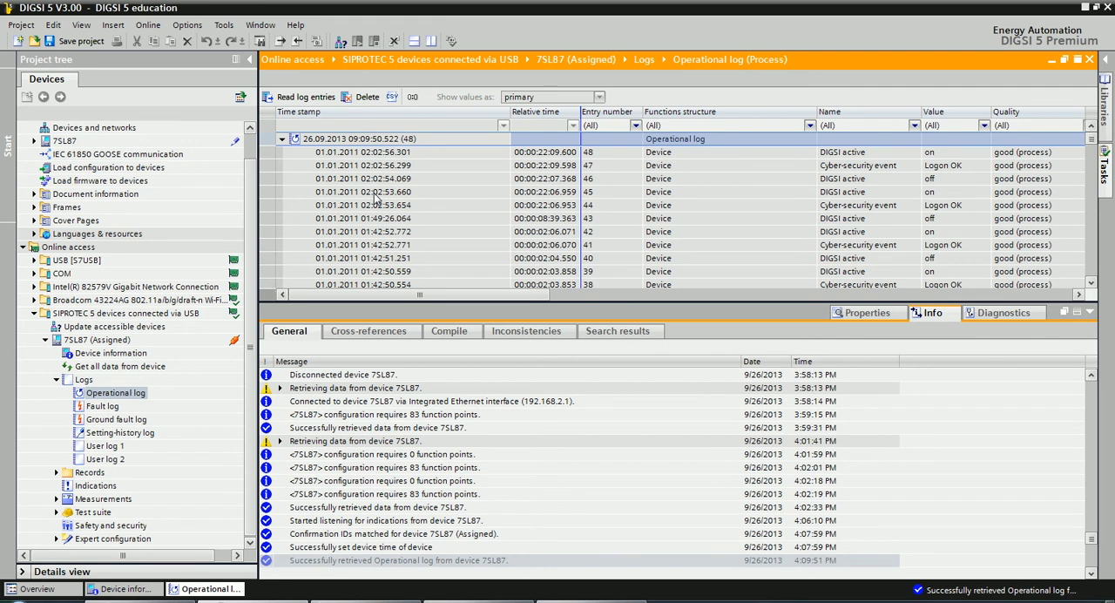
# Read the fault log entries from the 7SL87 and open its ground fault log.
pyautogui.doubleClick(103, 408)
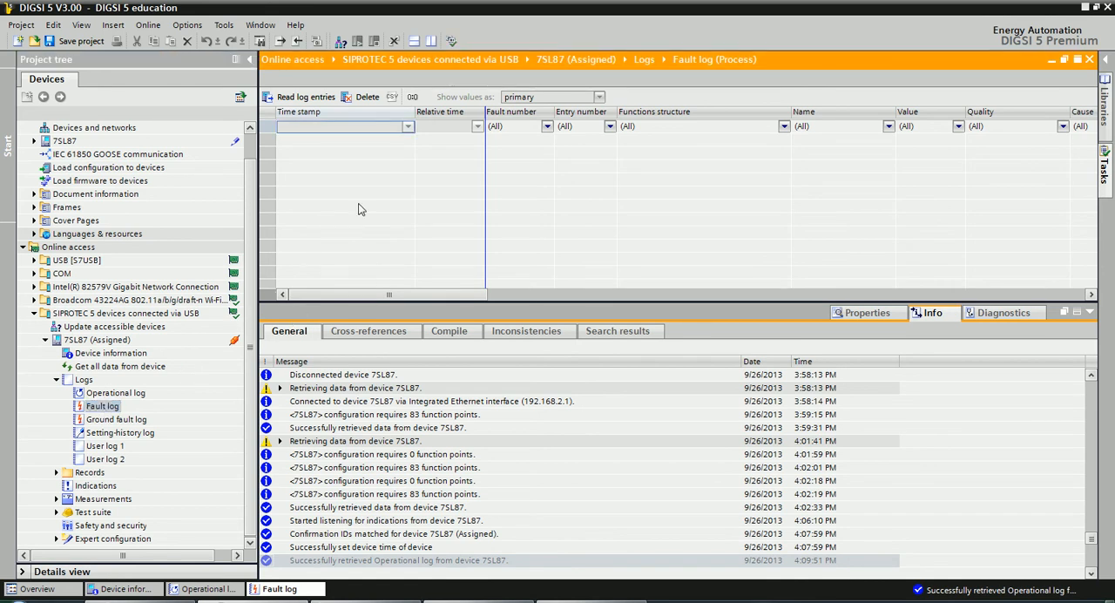
pyautogui.click(305, 96)
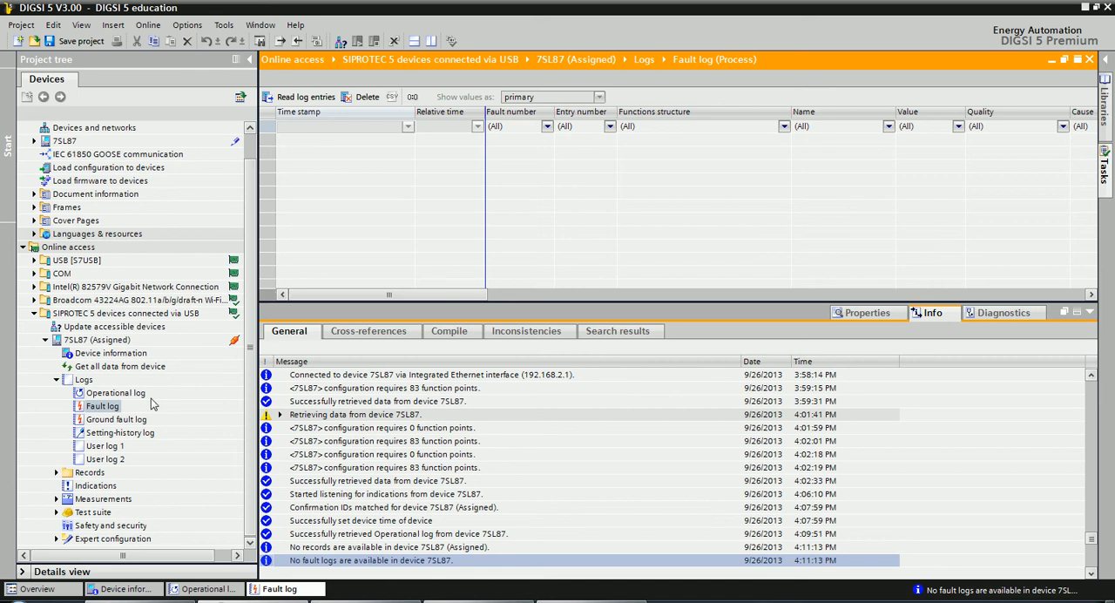
pyautogui.click(89, 422)
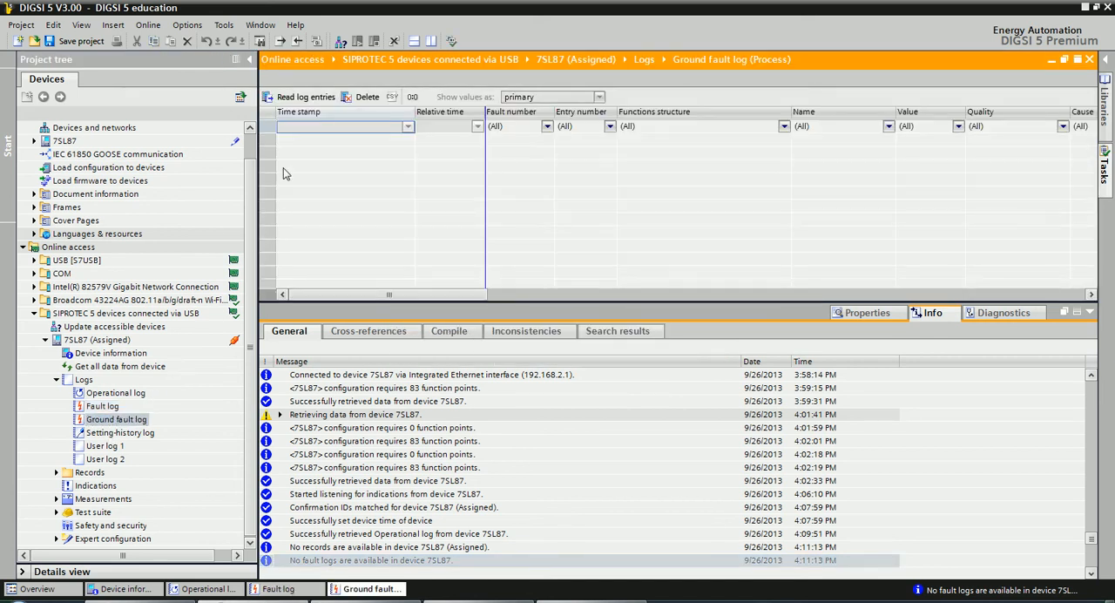
# Open the setting-history log, expand its entries for review and collapse the Logs node.
pyautogui.doubleClick(133, 436)
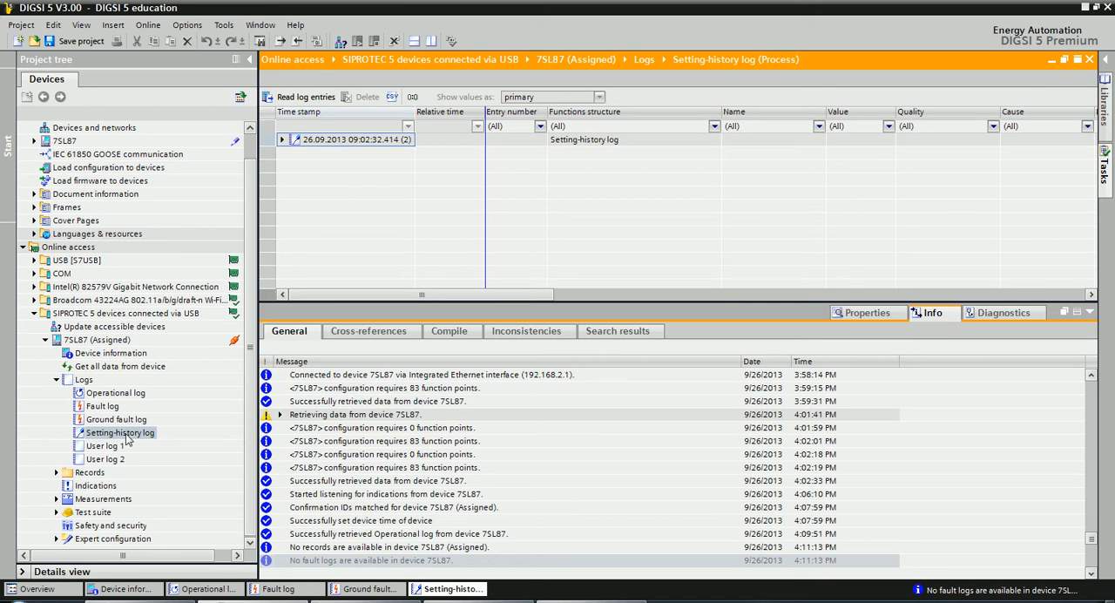
pyautogui.click(281, 140)
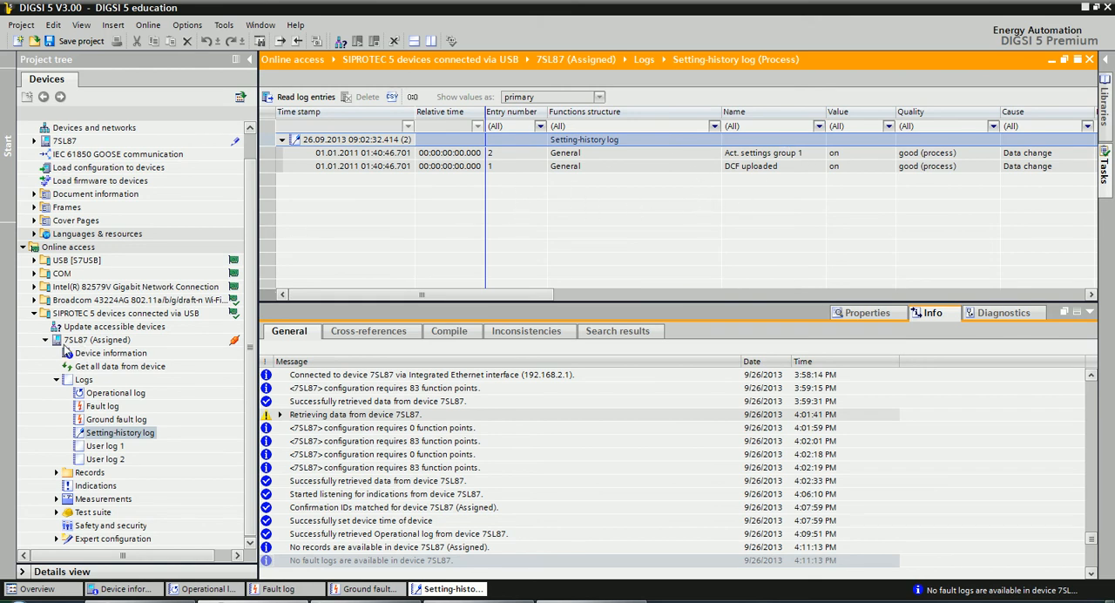
pyautogui.click(56, 380)
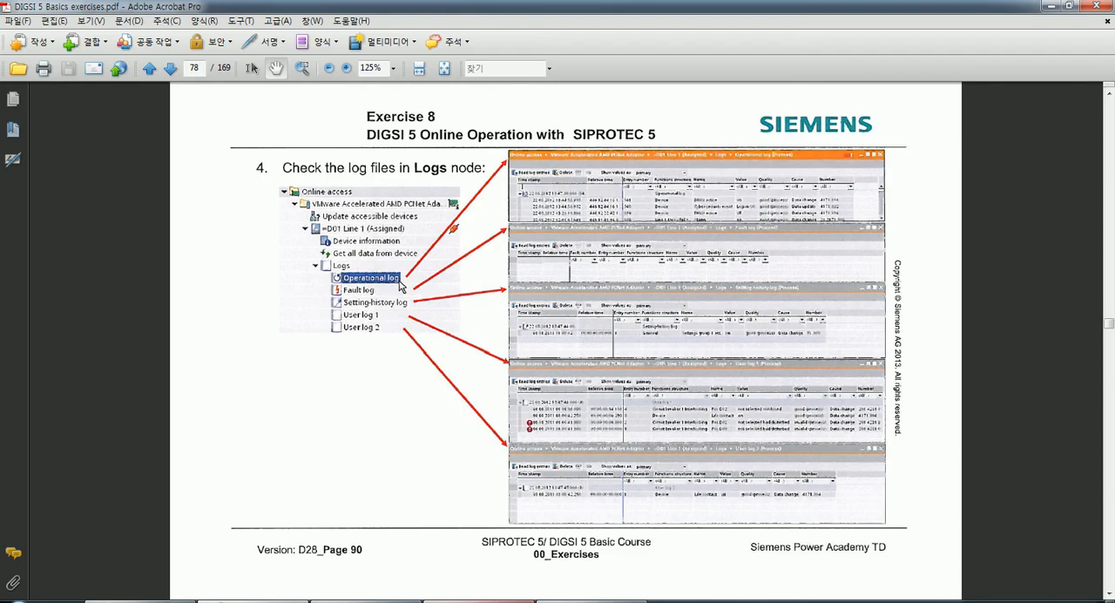
# Switch to the exercises PDF and read item 5 about reading fault records and triggering a test record.
pyautogui.click(451, 600)
pyautogui.moveTo(398, 457); pyautogui.dragTo(397, 450)
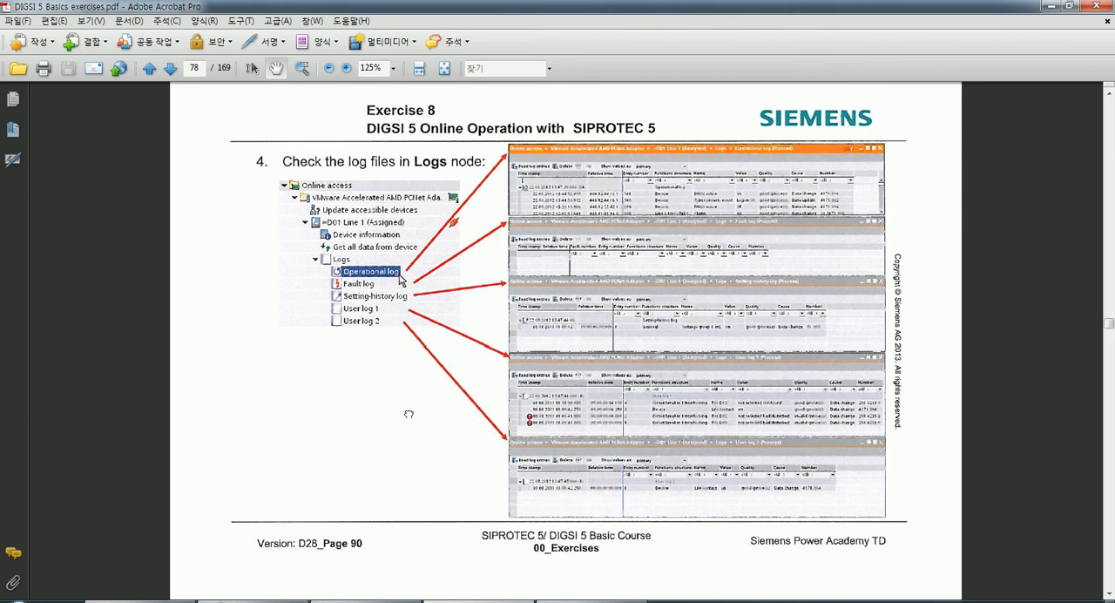
pyautogui.scroll(-6, 408, 414)
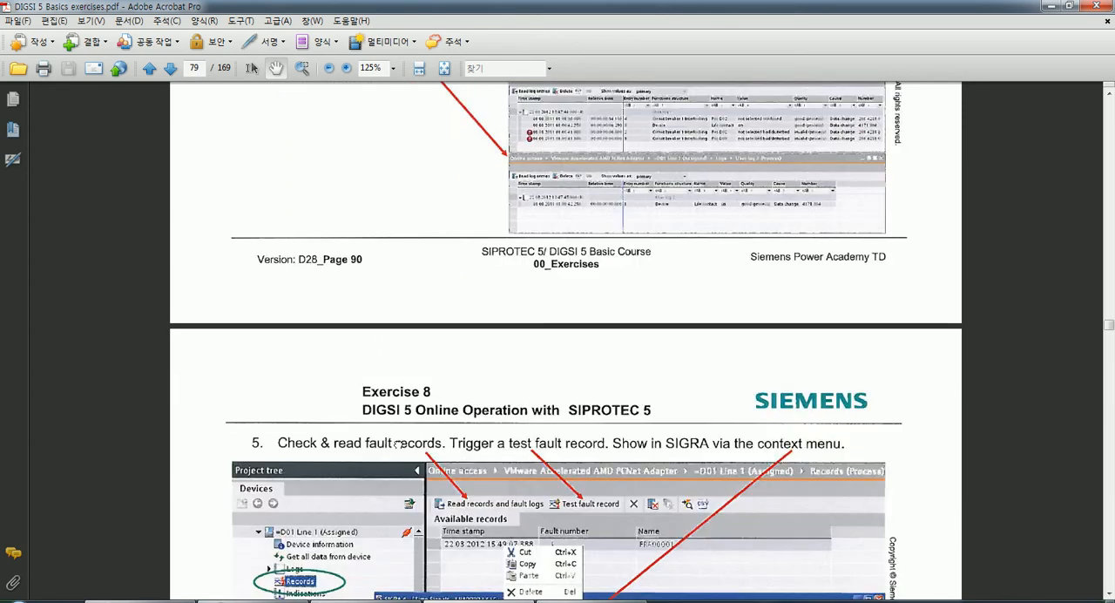
pyautogui.scroll(-5, 397, 444)
pyautogui.scroll(-2, 415, 264)
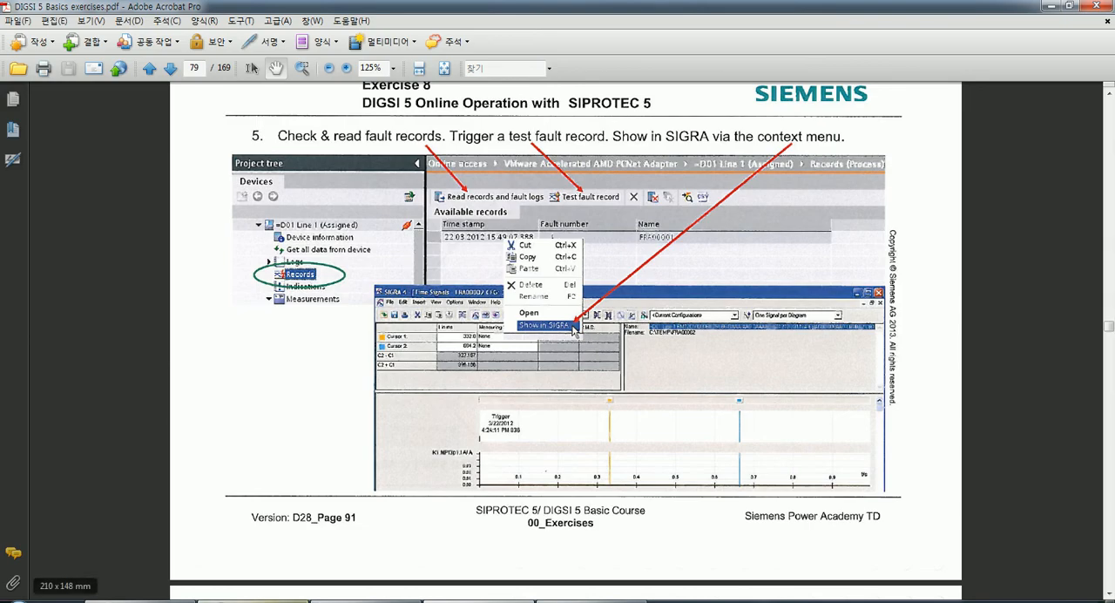
# Switch back to DIGSI 5, open the Fault Records of the 7SL87 and read the records from the device.
pyautogui.click(261, 599)
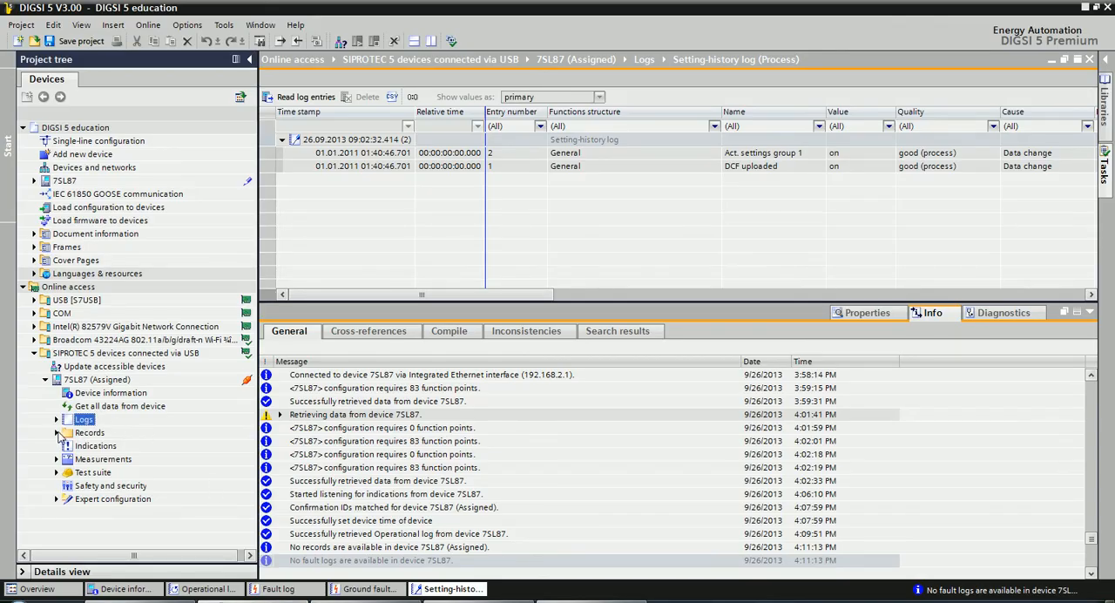
pyautogui.doubleClick(88, 433)
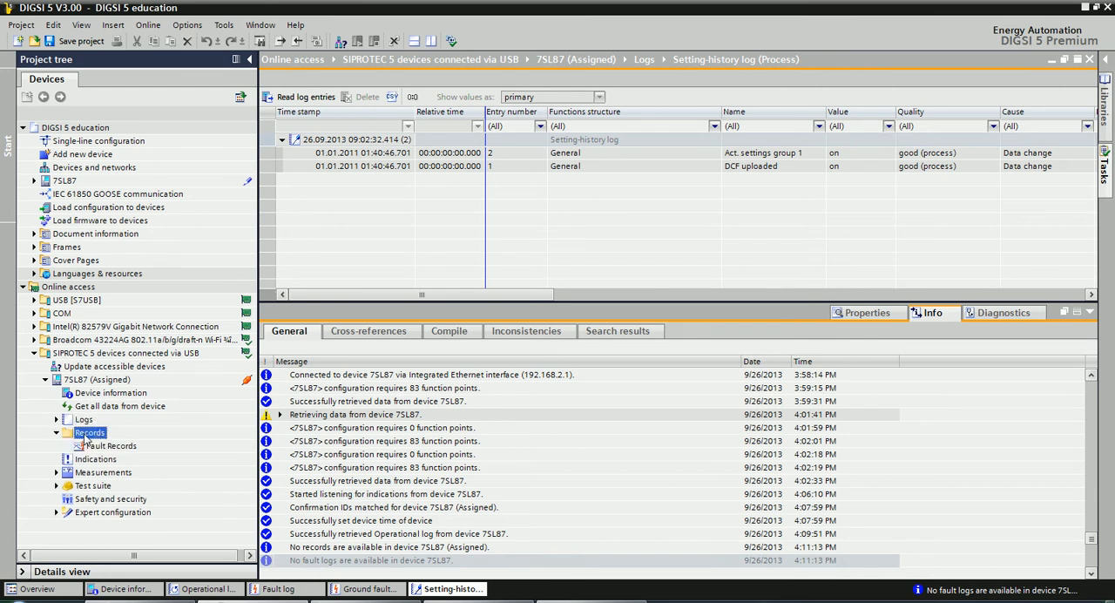
pyautogui.doubleClick(98, 447)
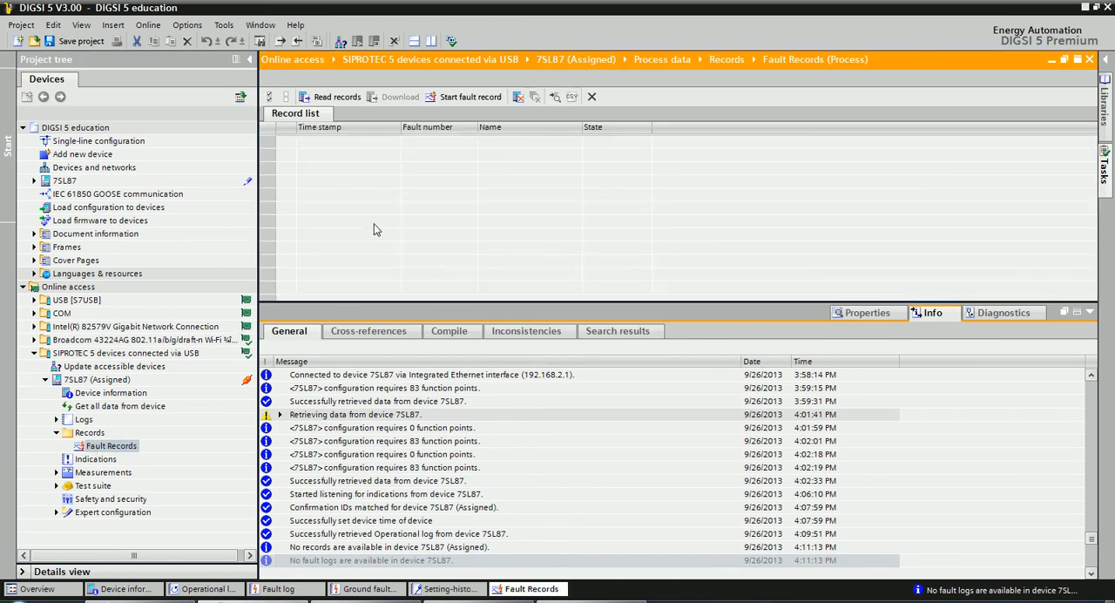
pyautogui.click(334, 98)
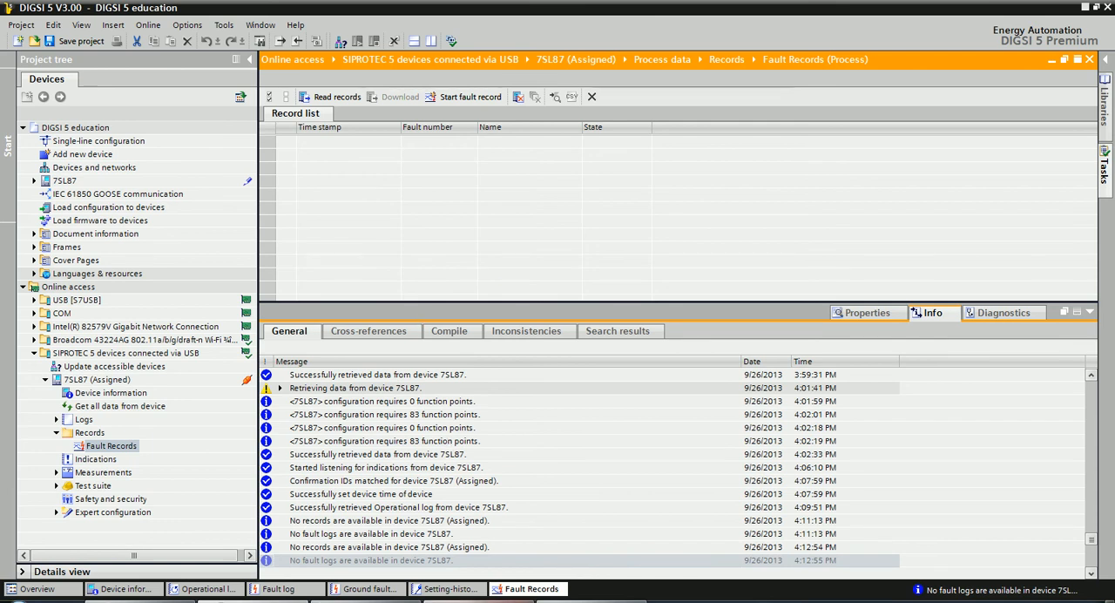
# Recheck item 5 in the exercises PDF for triggering a test fault record and showing it in SIGRA.
pyautogui.click(461, 601)
pyautogui.scroll(-1, 431, 463)
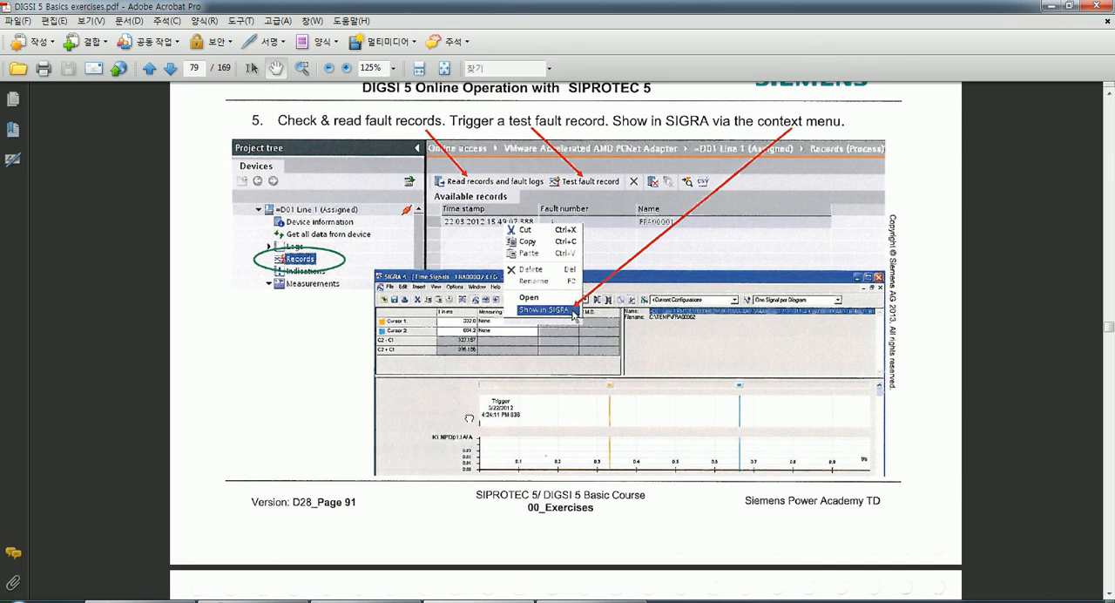
pyautogui.scroll(2, 469, 419)
pyautogui.click(279, 601)
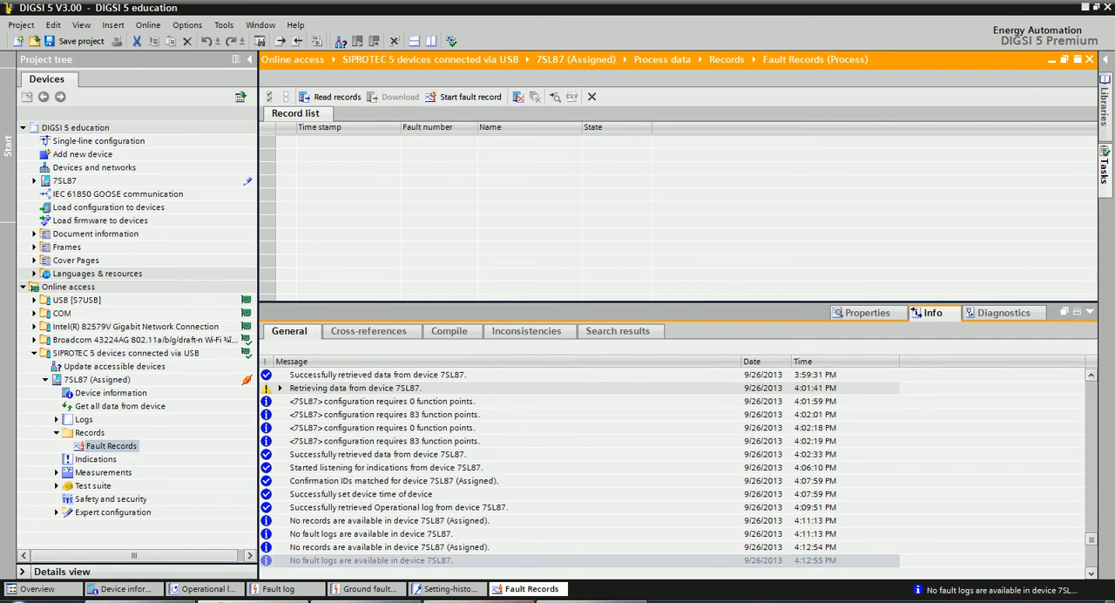
pyautogui.click(490, 590)
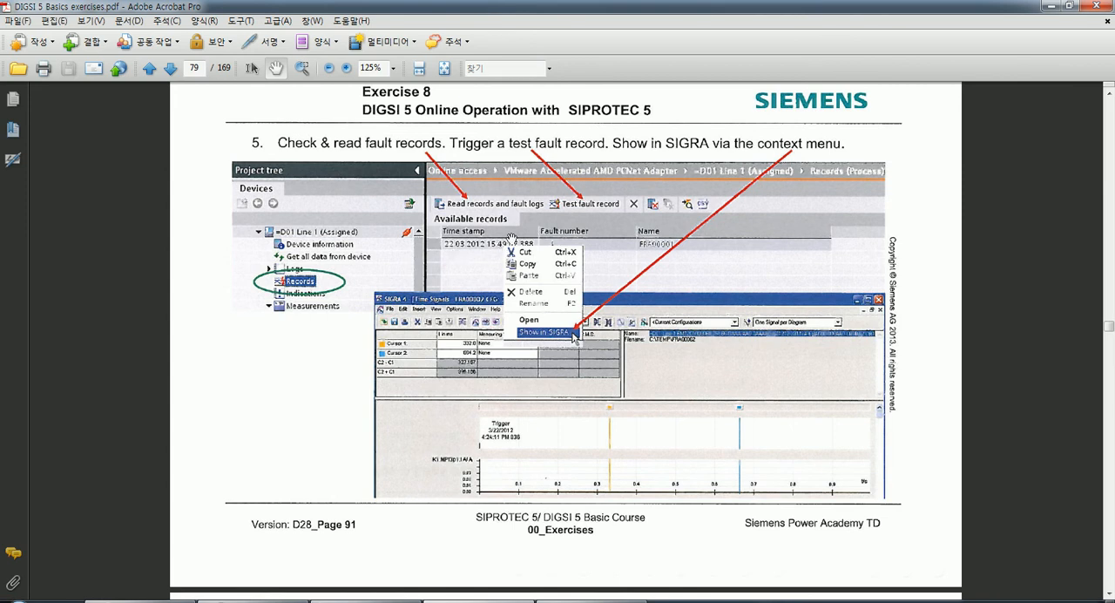
pyautogui.rightClick(464, 250)
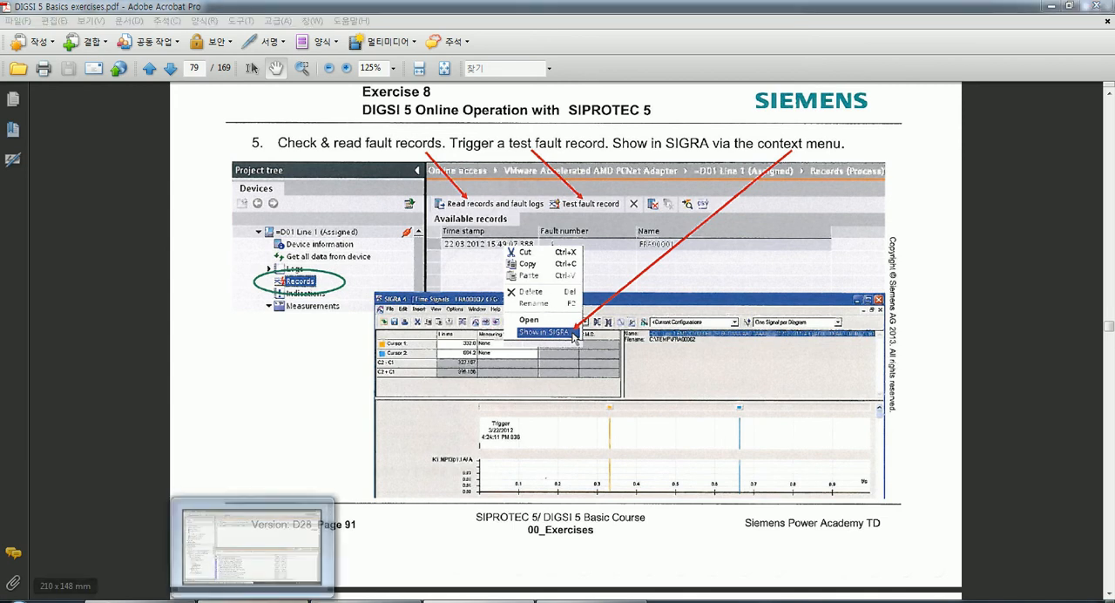
# Switch back to DIGSI 5 and start a test fault record on the 7SL87.
pyautogui.click(281, 588)
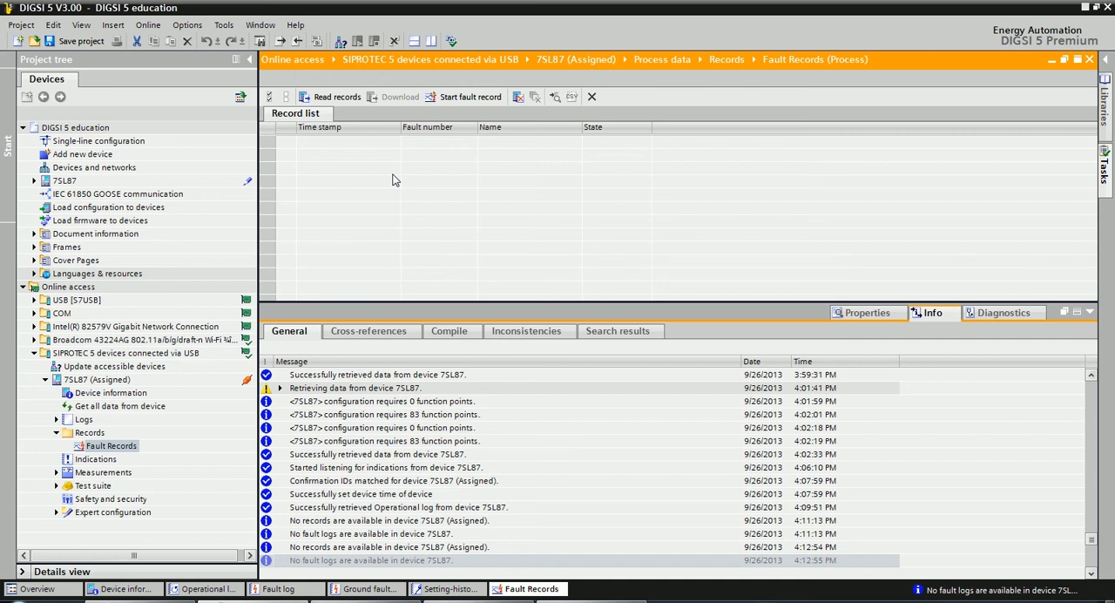
pyautogui.click(461, 99)
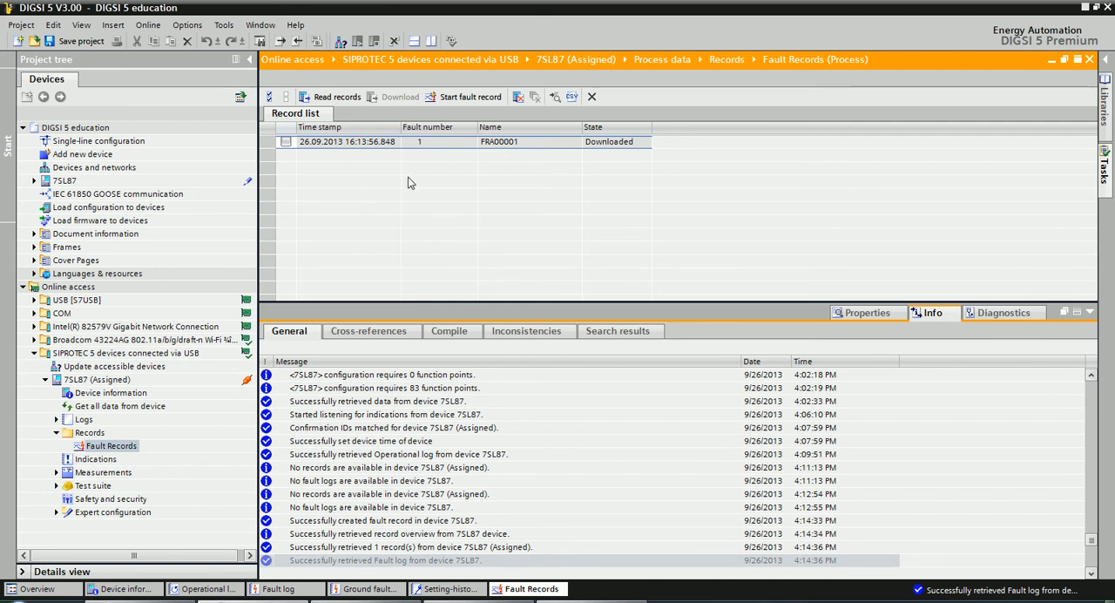
# Show the downloaded fault record FRA00001 in SIGRA, saving it as a CFG file in the DDD folder.
pyautogui.click(310, 146)
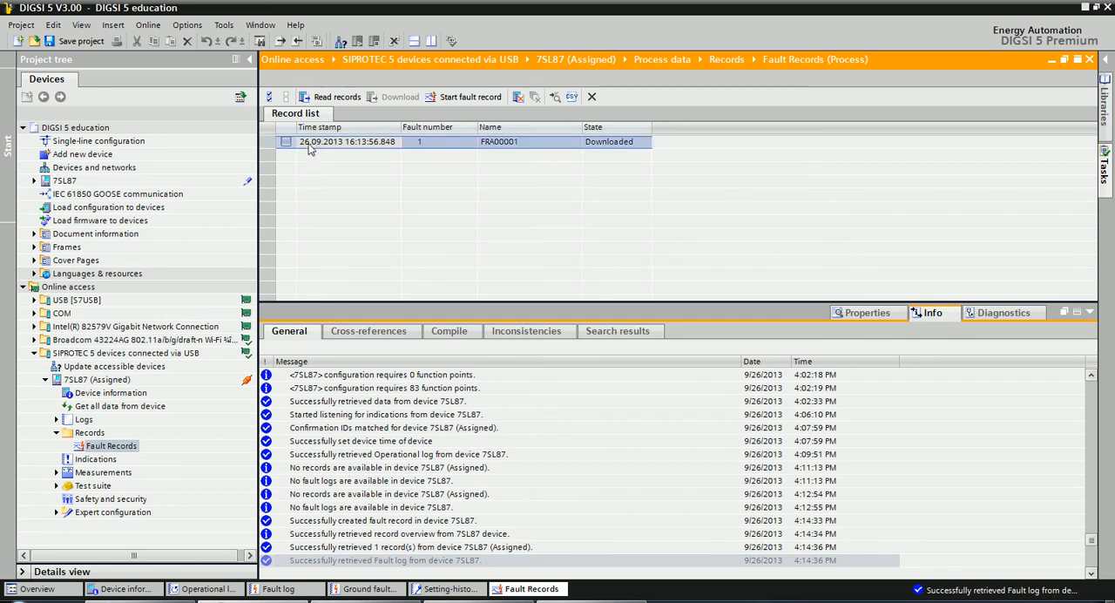
pyautogui.rightClick(310, 148)
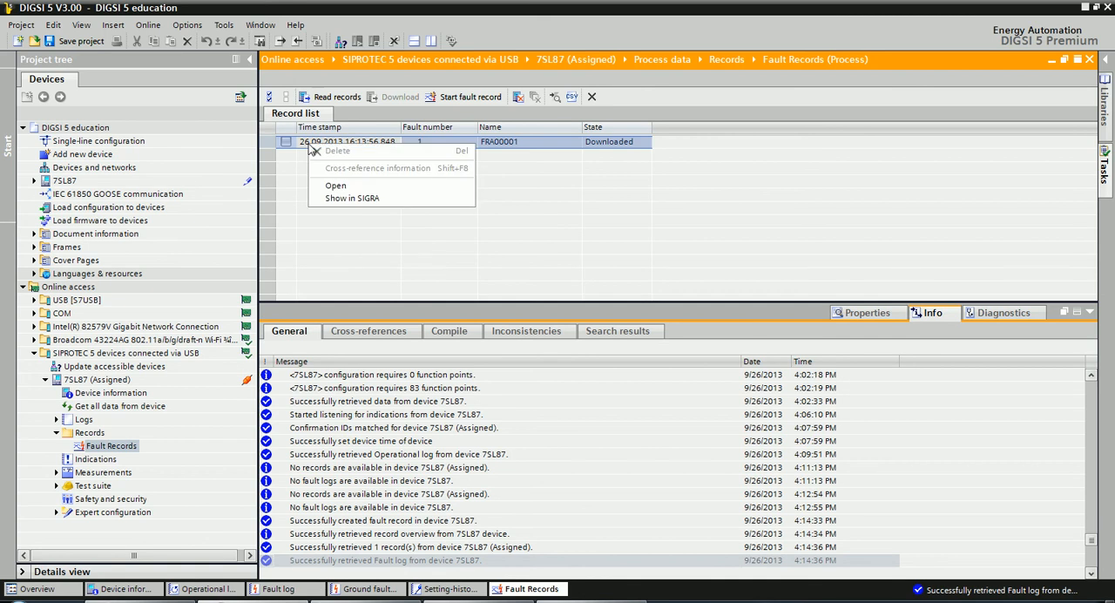
pyautogui.click(345, 198)
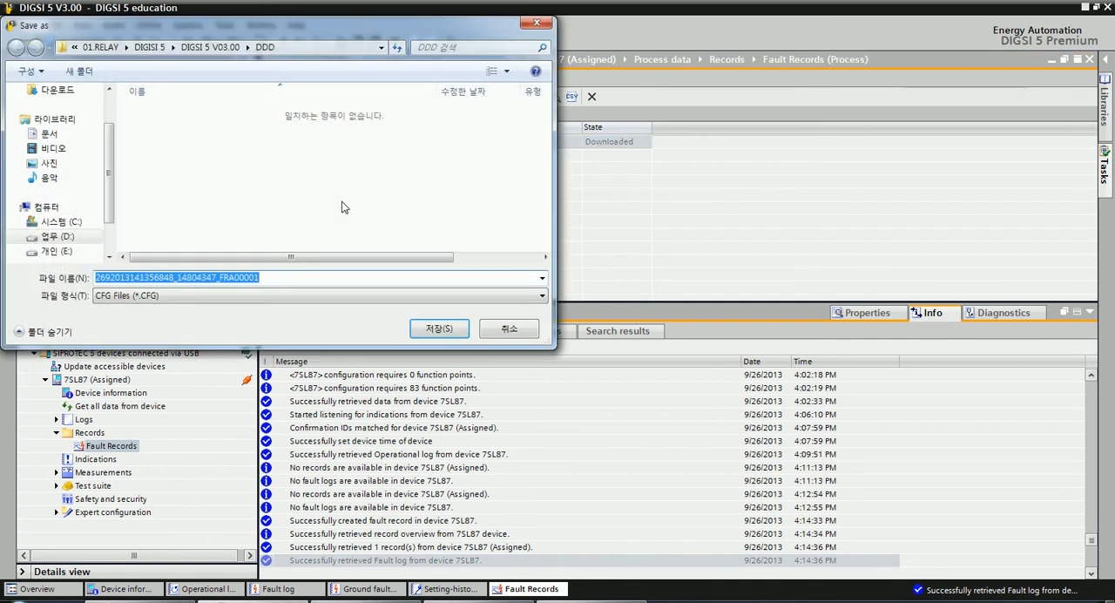
pyautogui.click(344, 297)
pyautogui.click(344, 308)
pyautogui.click(423, 332)
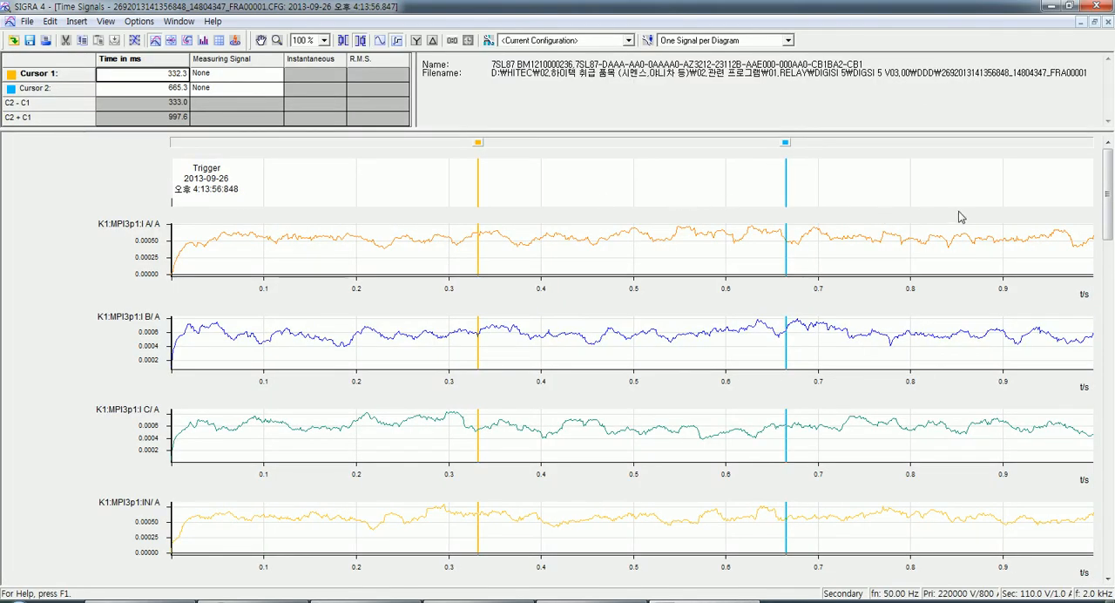
# Move Cursor 1 to about 68.7 ms in the time signals, and close SIGRA without saving the changes.
pyautogui.moveTo(1104, 209); pyautogui.dragTo(1092, 164)
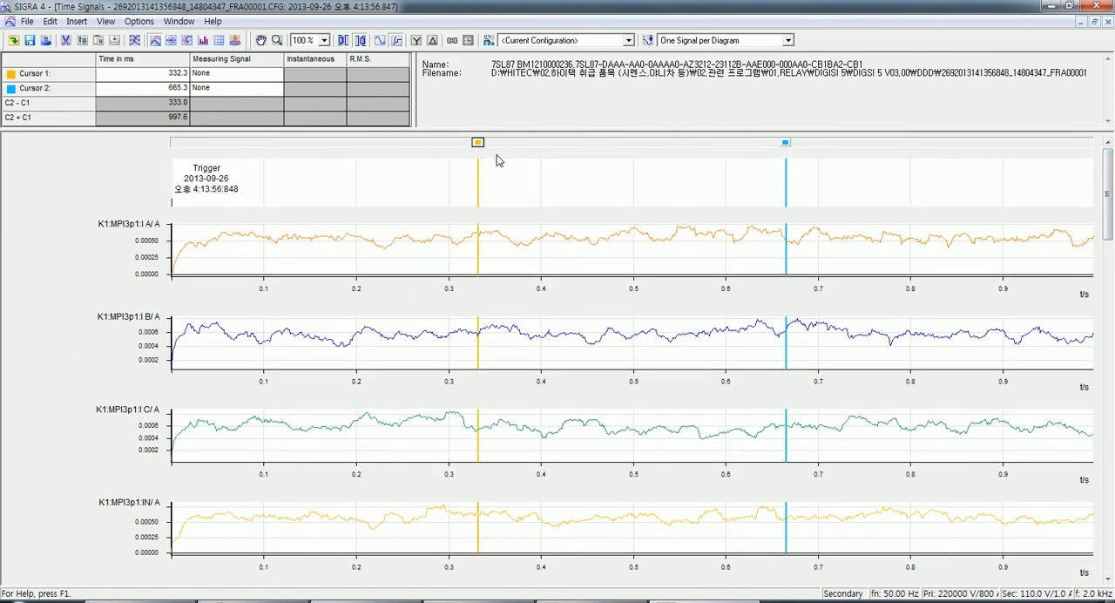
pyautogui.moveTo(478, 143); pyautogui.dragTo(235, 141)
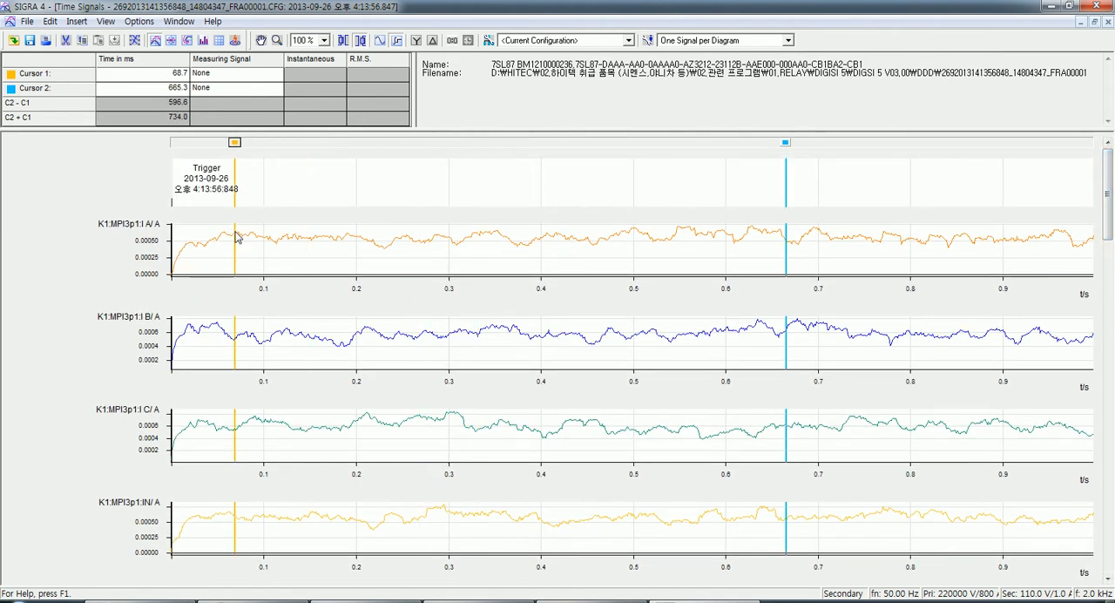
pyautogui.click(983, 208)
pyautogui.click(1096, 5)
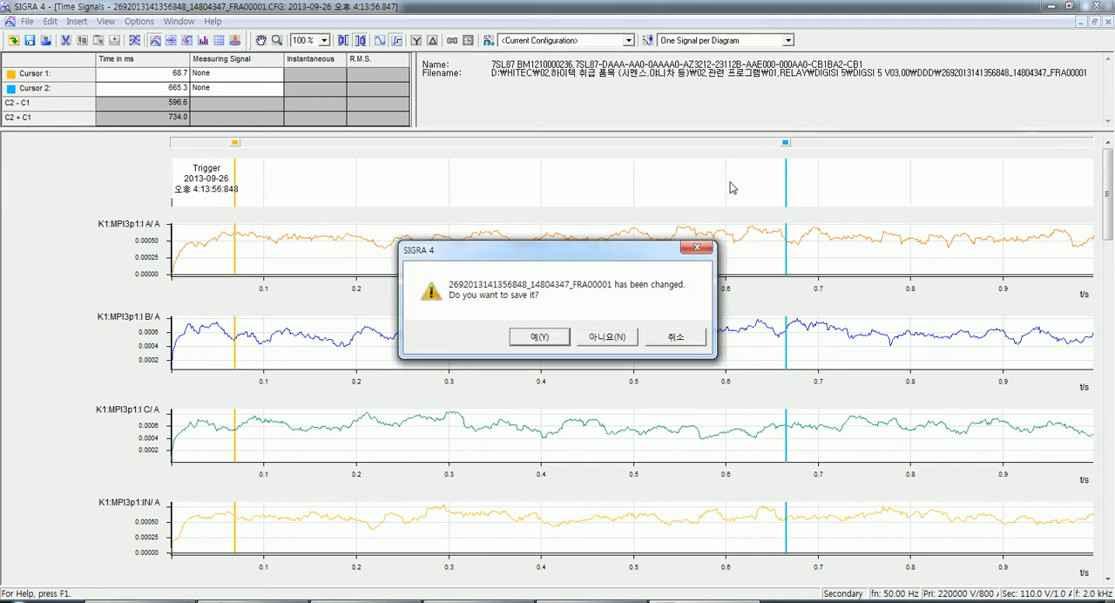
pyautogui.click(599, 338)
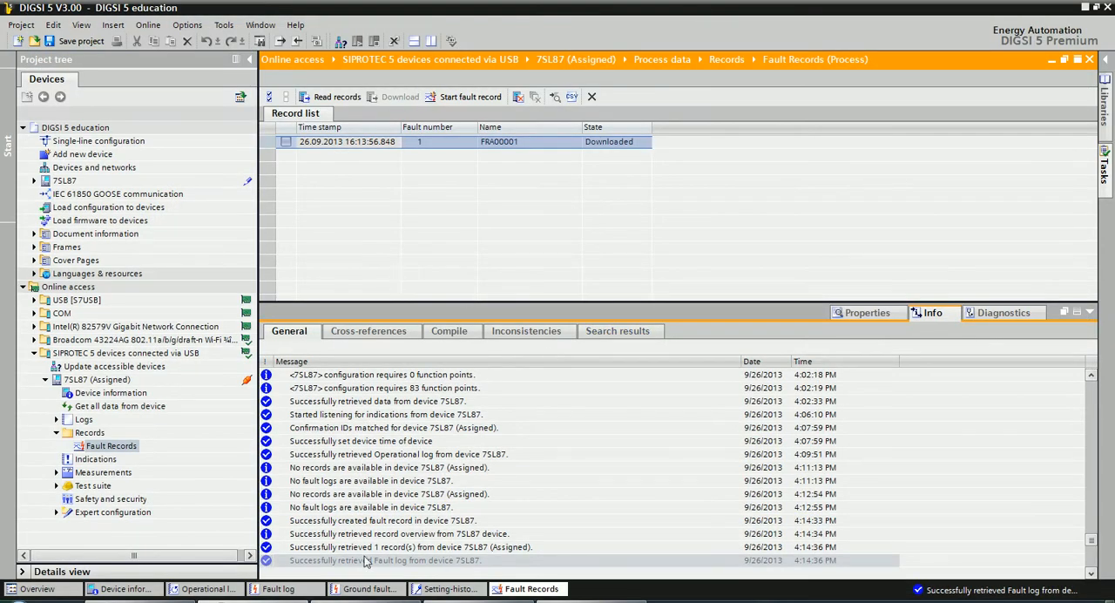
# Switch to the exercises PDF and go to item 6 of Exercise 8 about checking the indications.
pyautogui.click(466, 601)
pyautogui.scroll(-2, 429, 488)
pyautogui.scroll(-5, 418, 479)
pyautogui.scroll(-4, 405, 357)
pyautogui.scroll(-1, 405, 356)
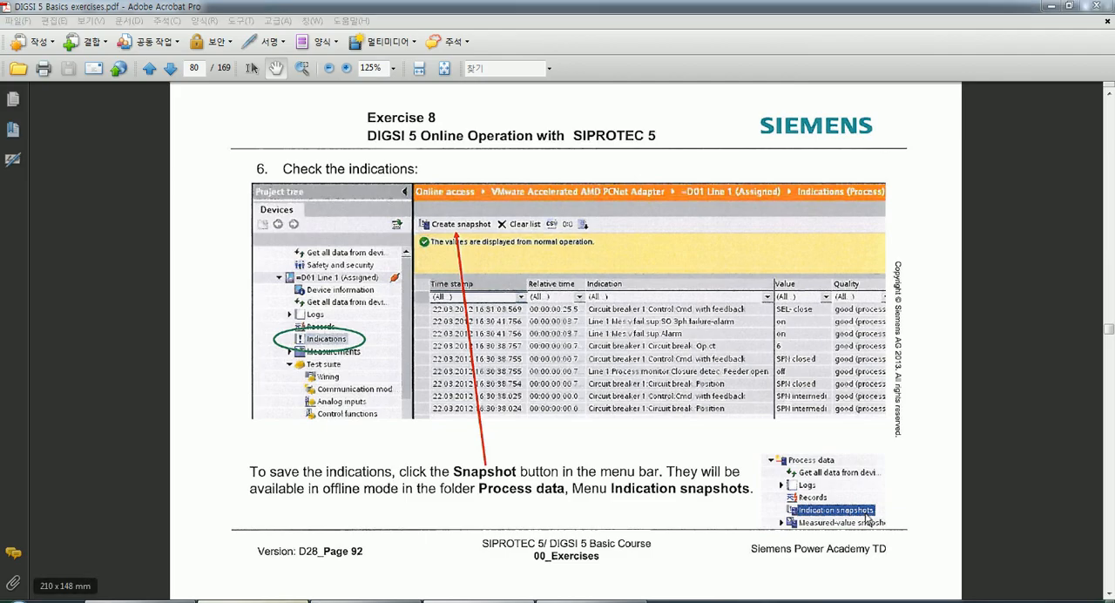
# Switch back to DIGSI 5, collapse the Records folder and open the Indications of the online 7SL87.
pyautogui.click(250, 593)
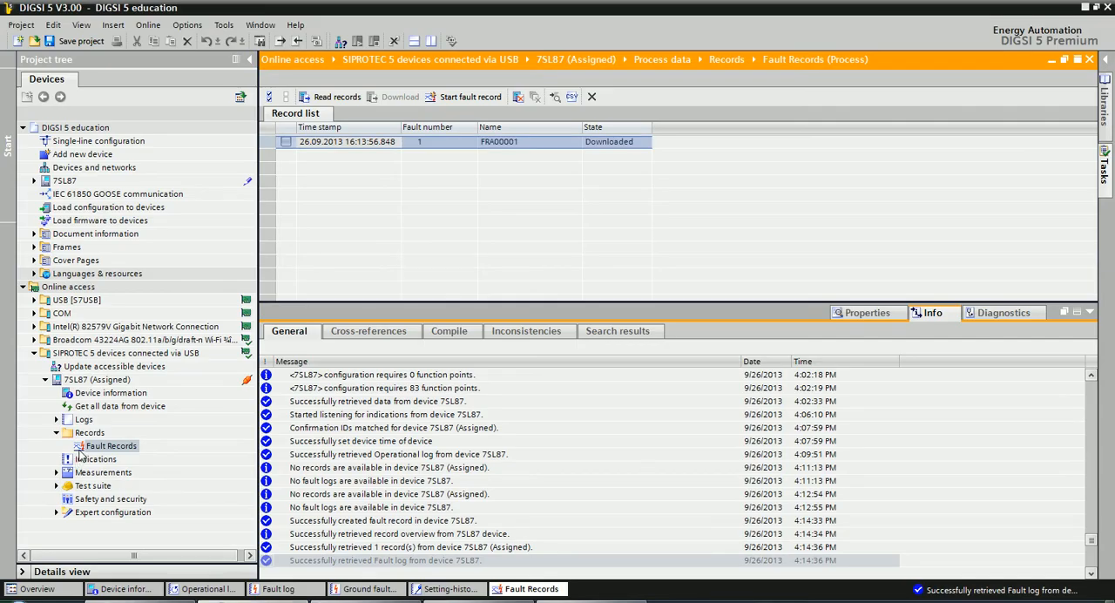
pyautogui.click(57, 433)
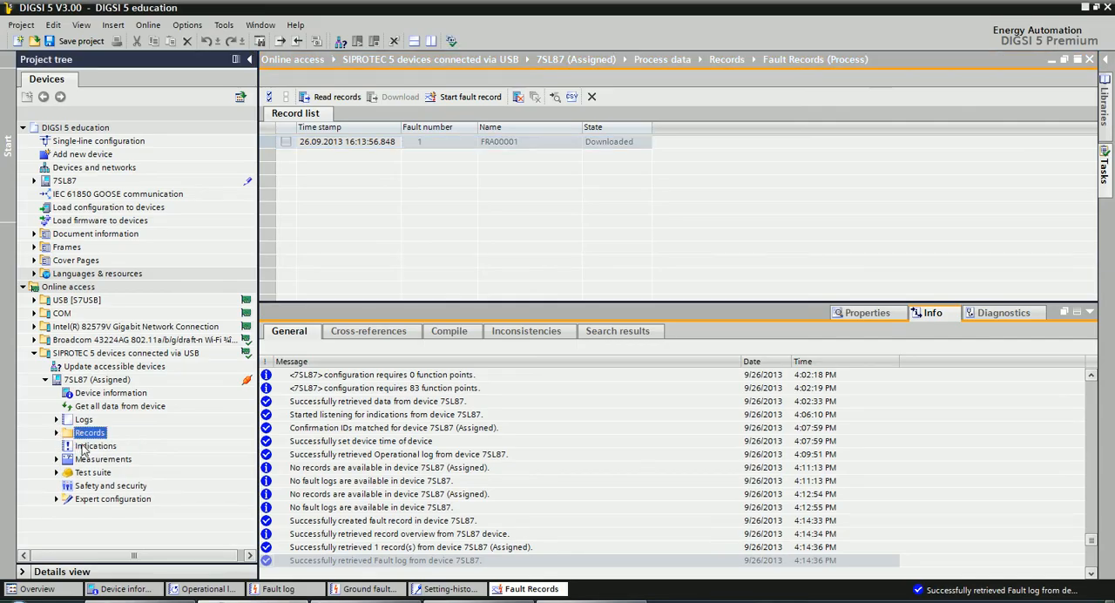
pyautogui.doubleClick(87, 446)
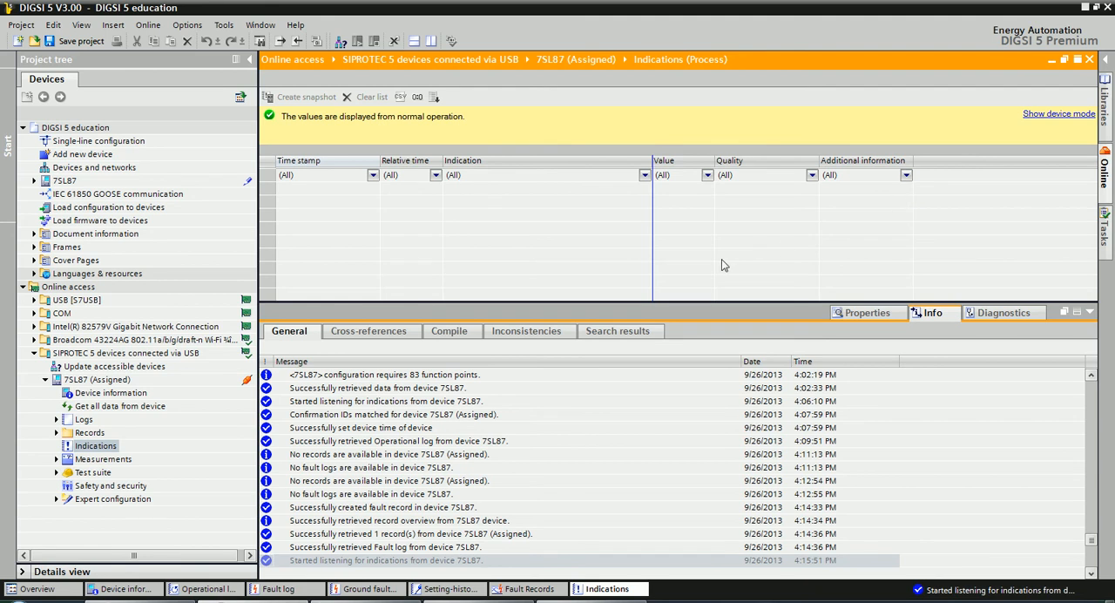
# Show the device mode details of the 7SL87, open its Security log and refresh it.
pyautogui.click(1047, 117)
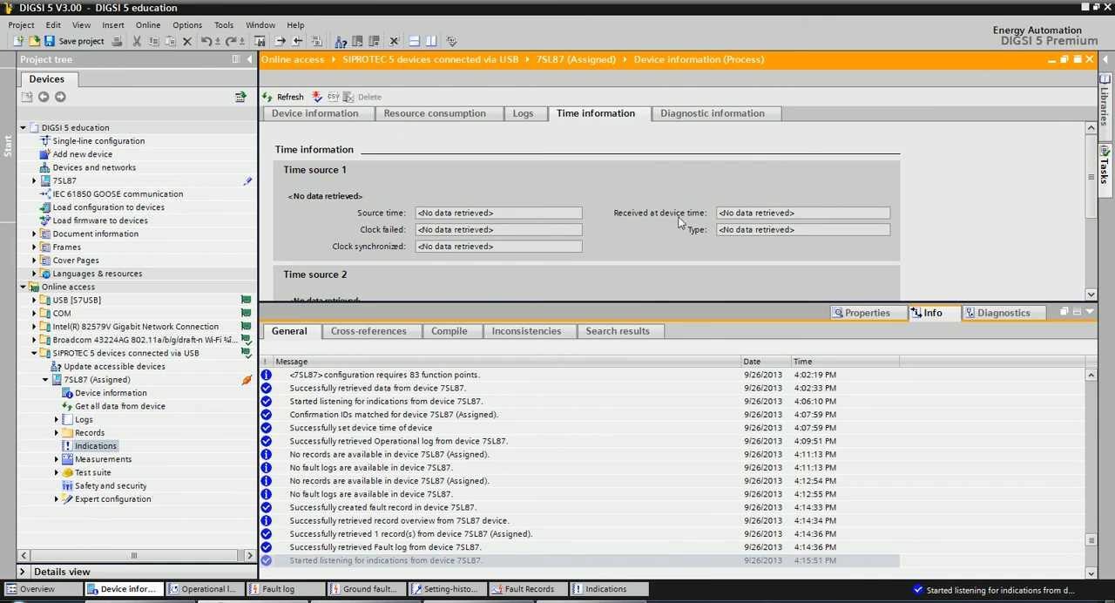
pyautogui.click(522, 114)
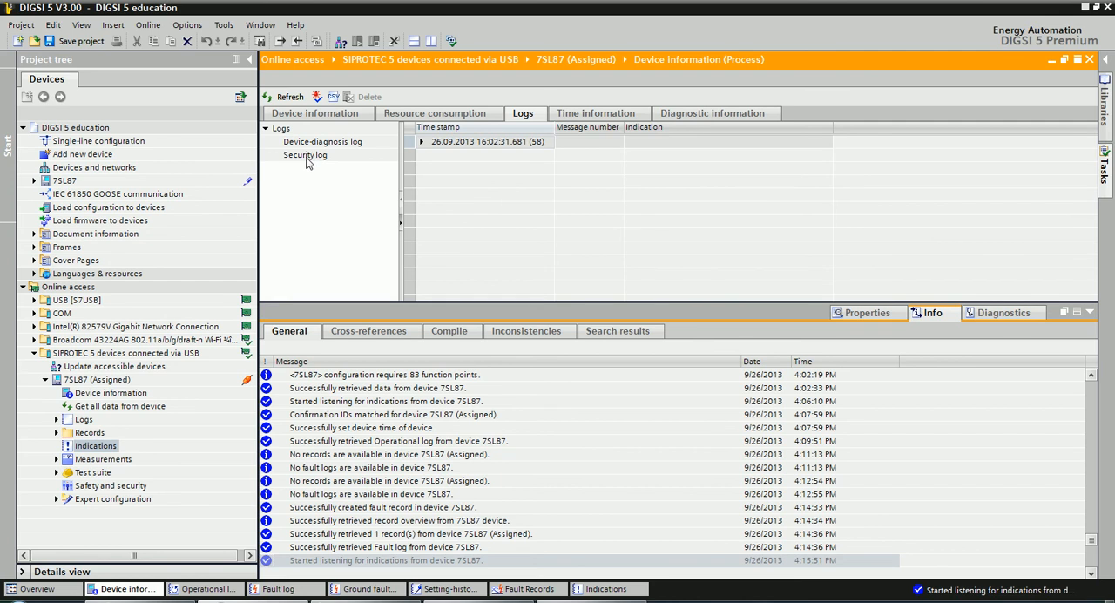
pyautogui.click(306, 156)
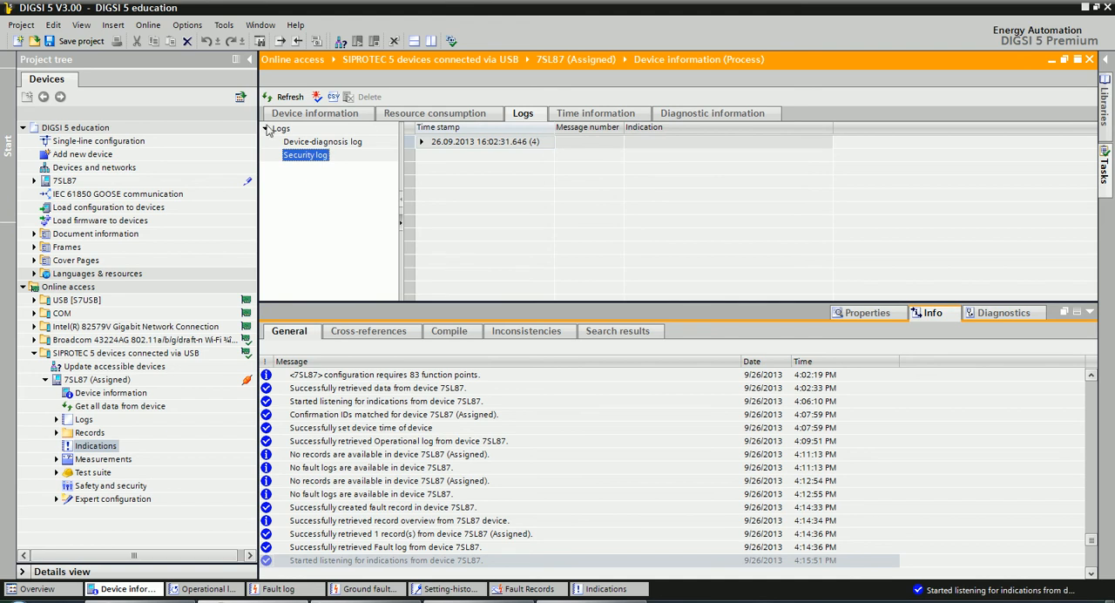
pyautogui.click(291, 98)
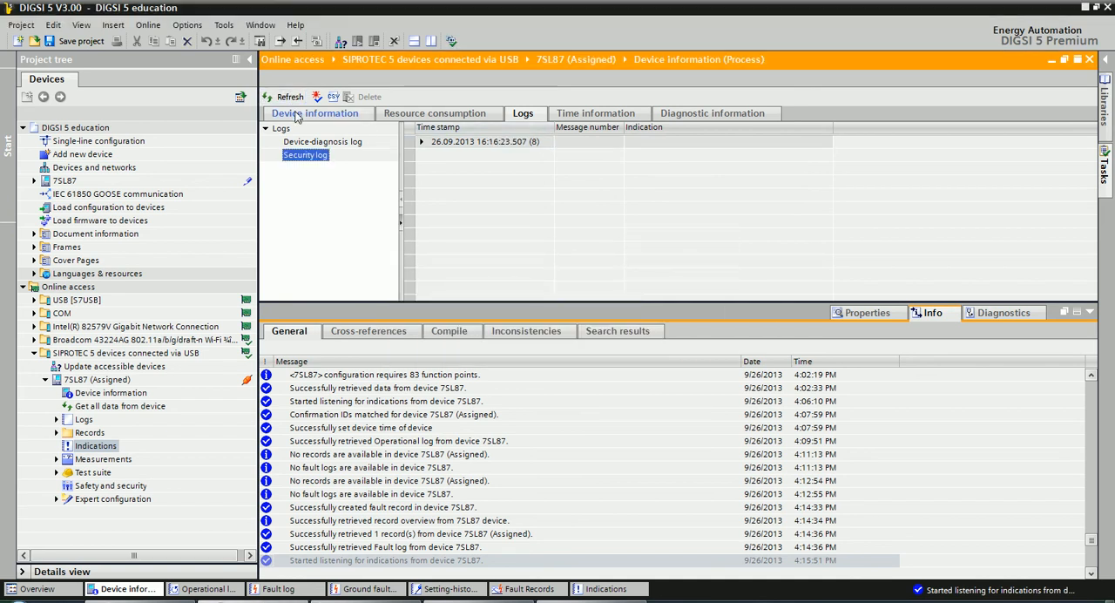
# Review the 7SL87's device information, resource consumption, logs, time information and diagnostic information.
pyautogui.click(298, 115)
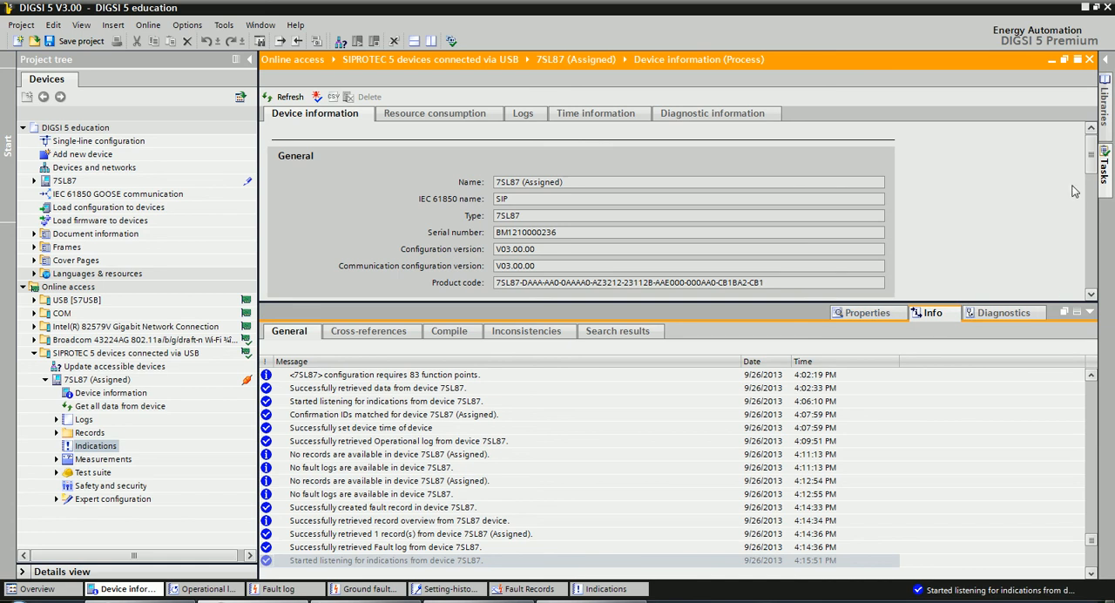
pyautogui.click(690, 120)
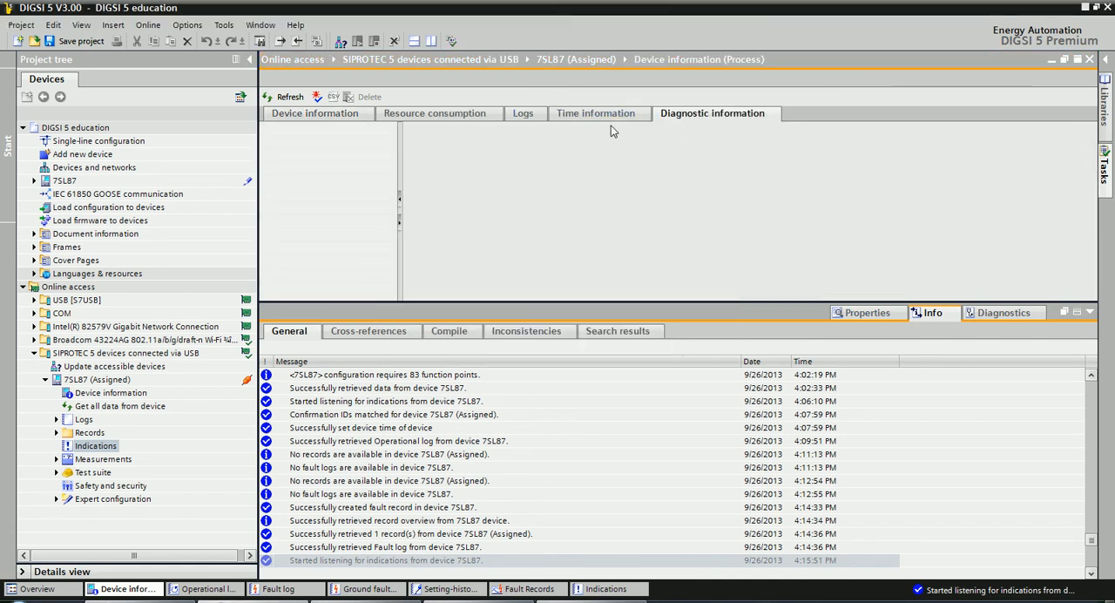
pyautogui.click(539, 115)
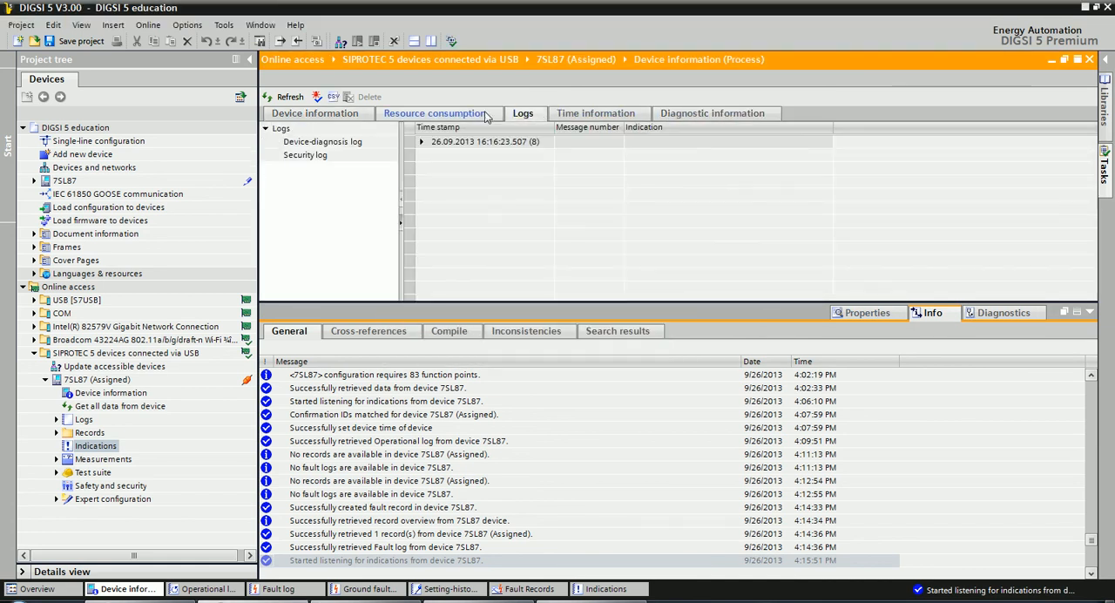
pyautogui.click(471, 120)
pyautogui.click(326, 120)
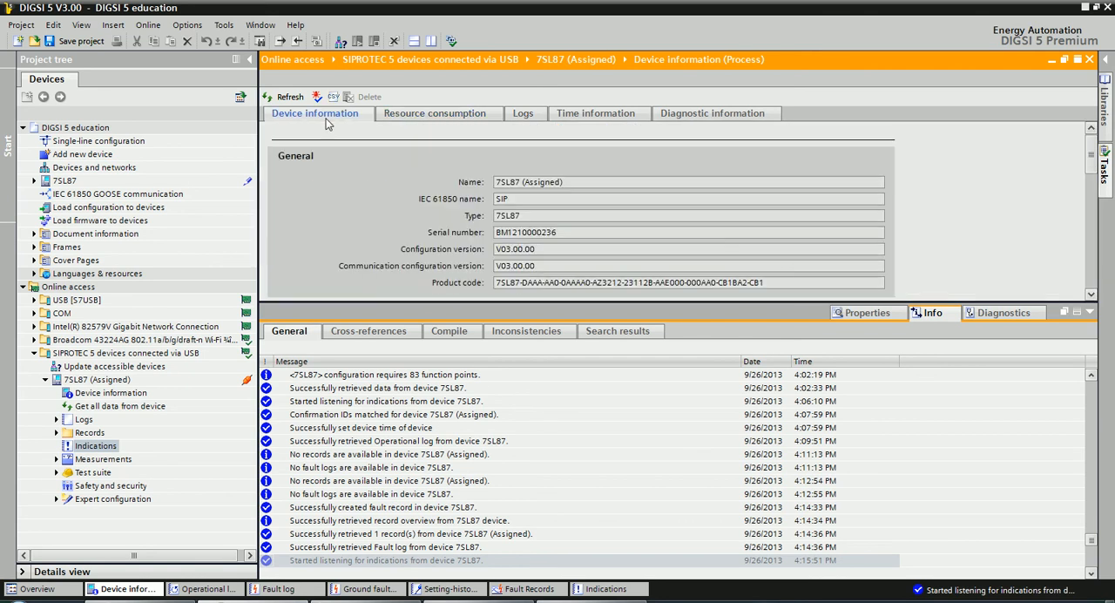
pyautogui.click(419, 120)
pyautogui.click(521, 118)
pyautogui.click(591, 119)
pyautogui.click(676, 118)
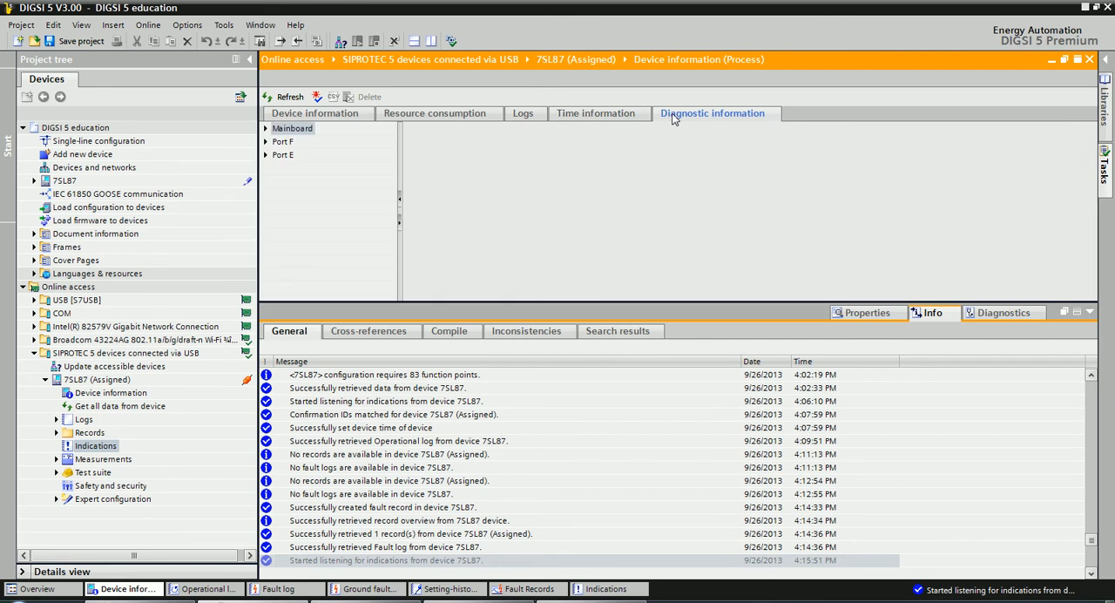
# Return to the Indications of the online 7SL87.
pyautogui.click(97, 433)
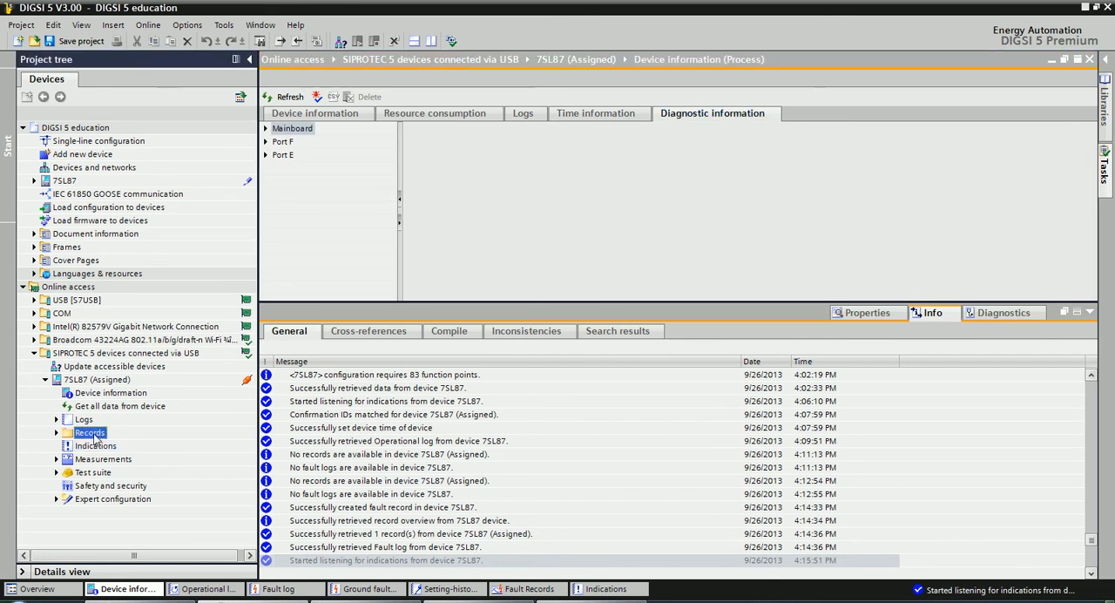
pyautogui.click(97, 447)
pyautogui.doubleClick(94, 446)
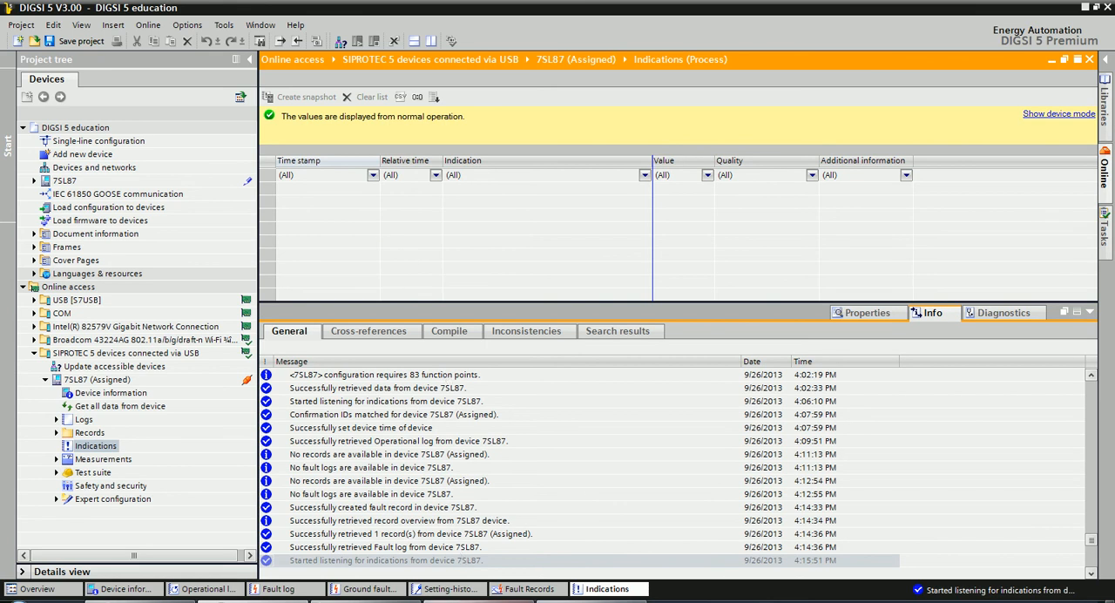
# Switch to the exercises PDF and read in item 6 how to save the indications as a snapshot.
pyautogui.click(470, 601)
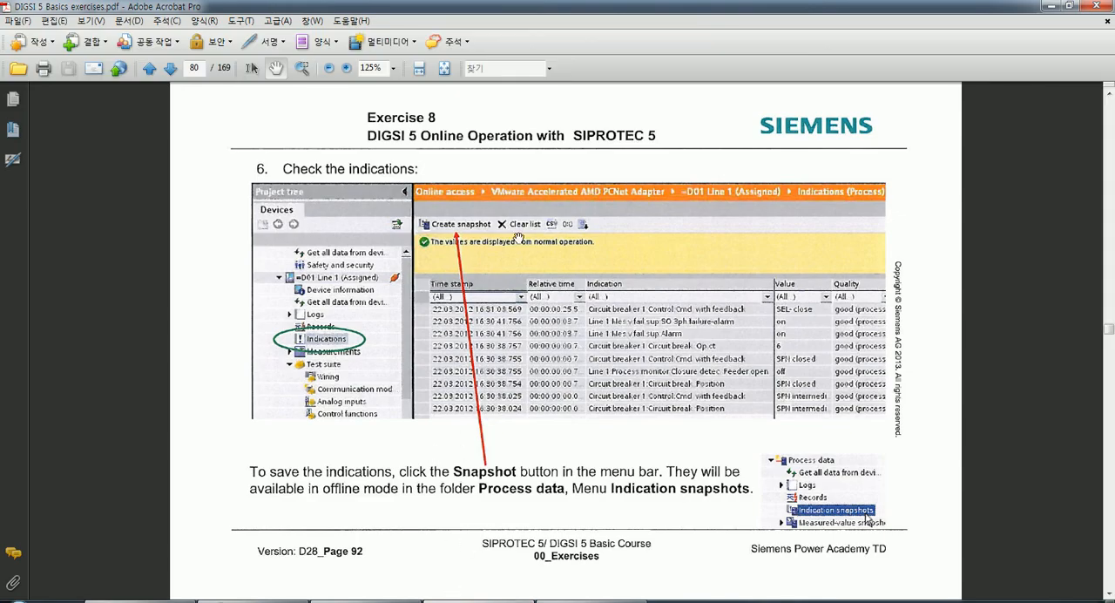
pyautogui.moveTo(486, 407); pyautogui.dragTo(477, 348)
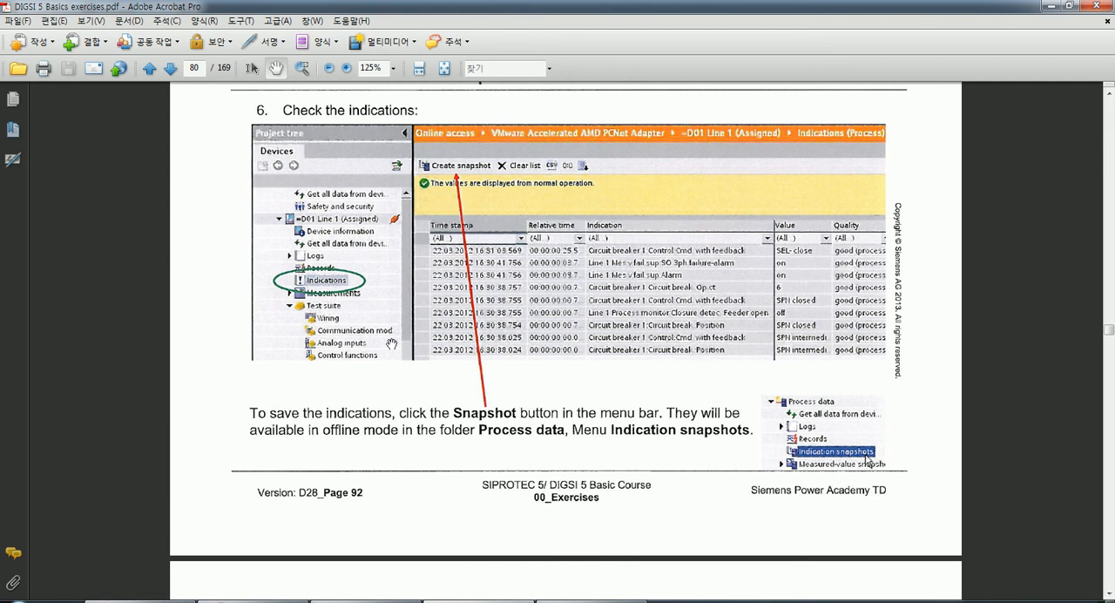
pyautogui.moveTo(600, 364); pyautogui.dragTo(597, 386)
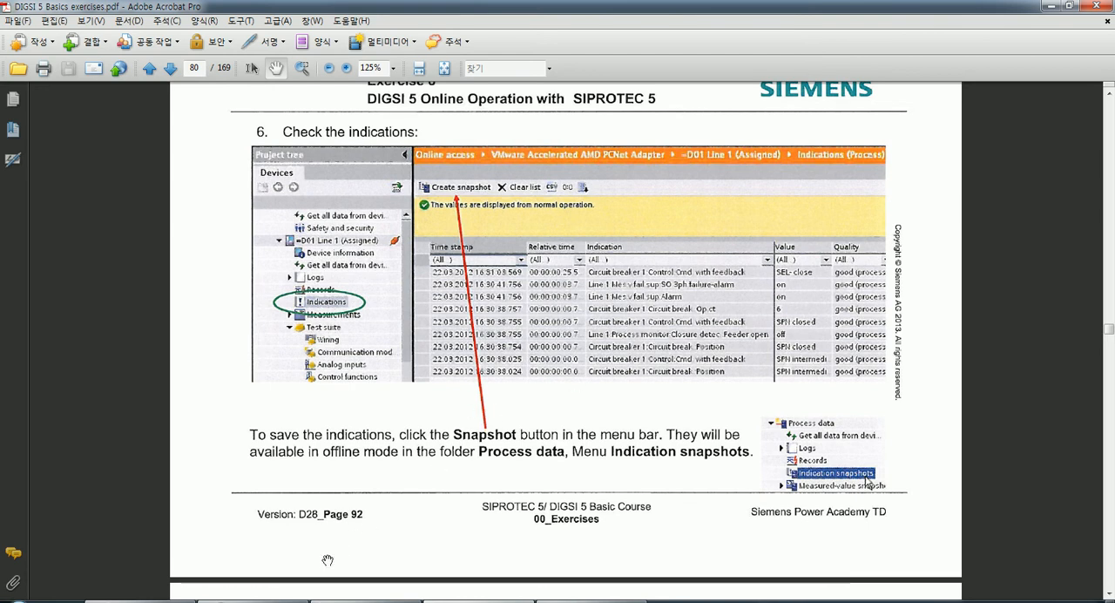
# Compare the Indications in DIGSI 5 with item 6 in the PDF, and select the offline 7SL87 in the project.
pyautogui.click(279, 600)
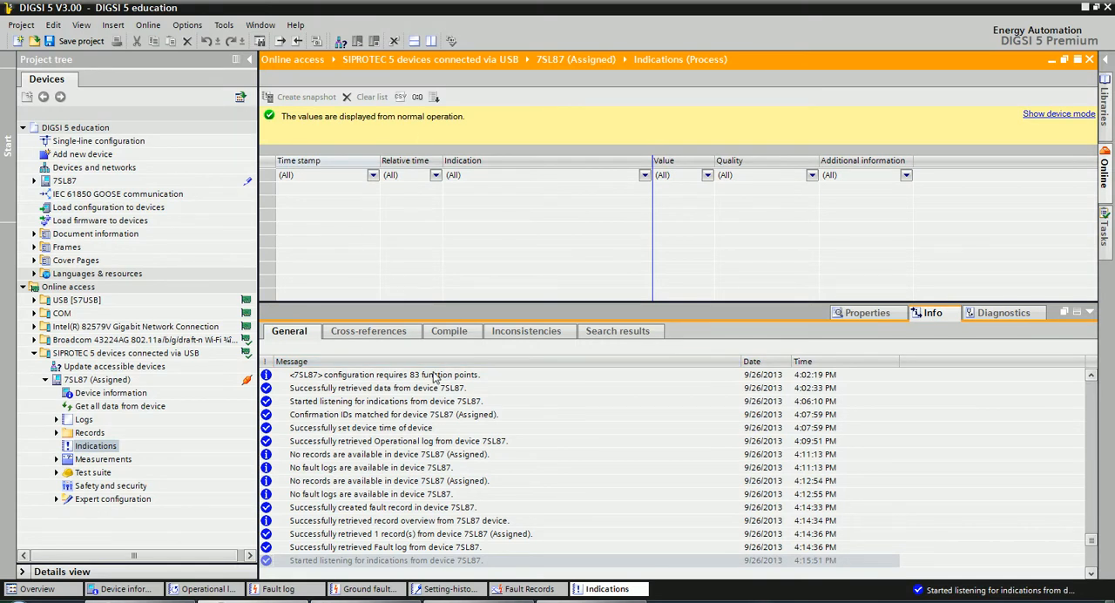
pyautogui.click(453, 600)
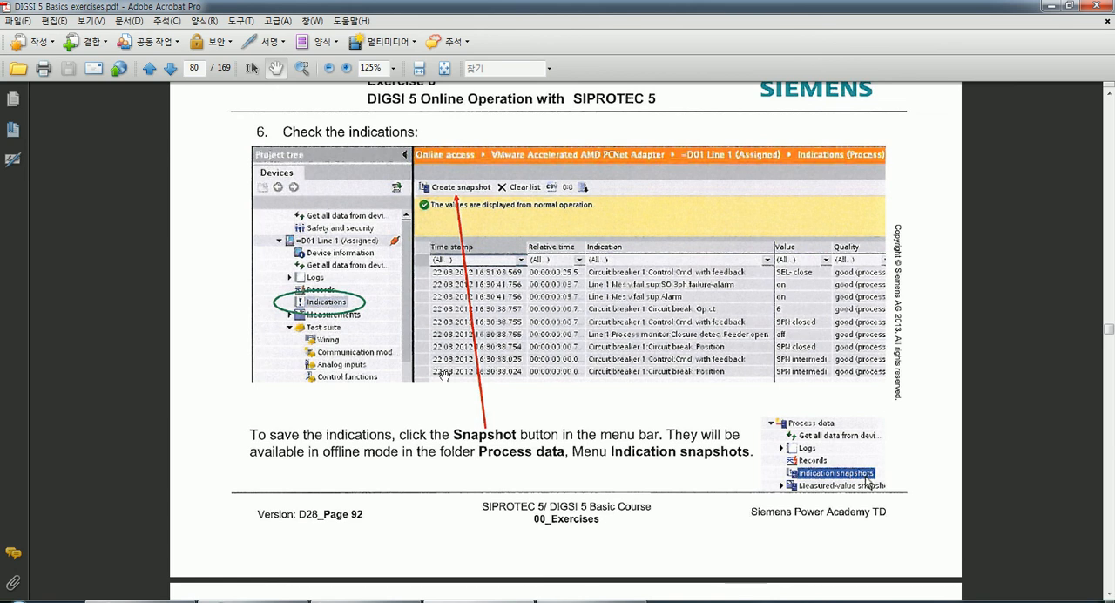
pyautogui.click(272, 601)
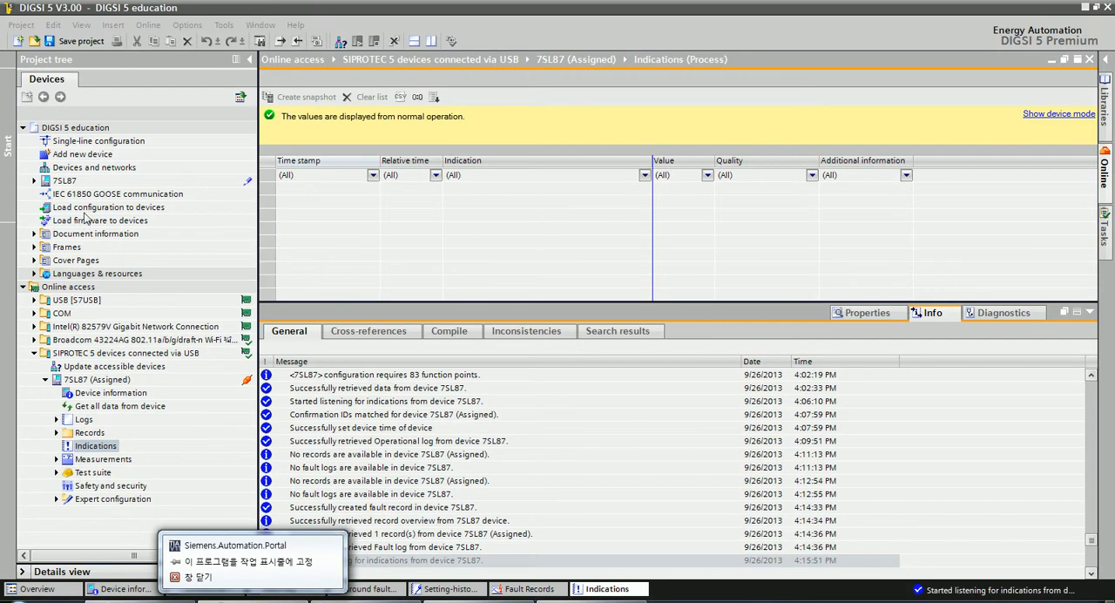
pyautogui.click(63, 181)
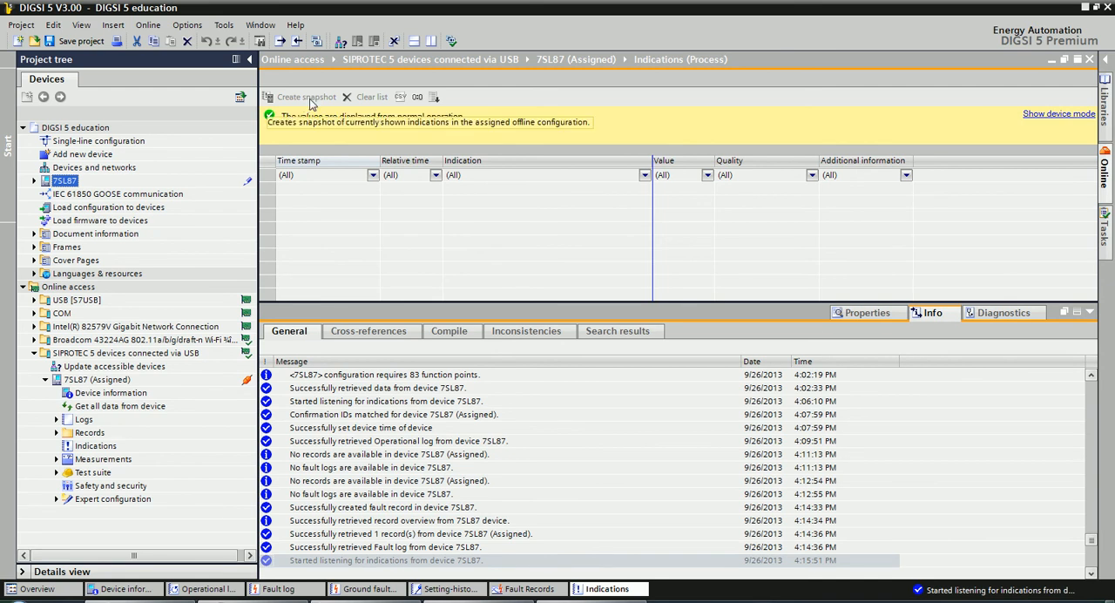
# Recheck the snapshot instructions in the exercises PDF, and return to the 7SL87 Indications in DIGSI 5.
pyautogui.click(474, 600)
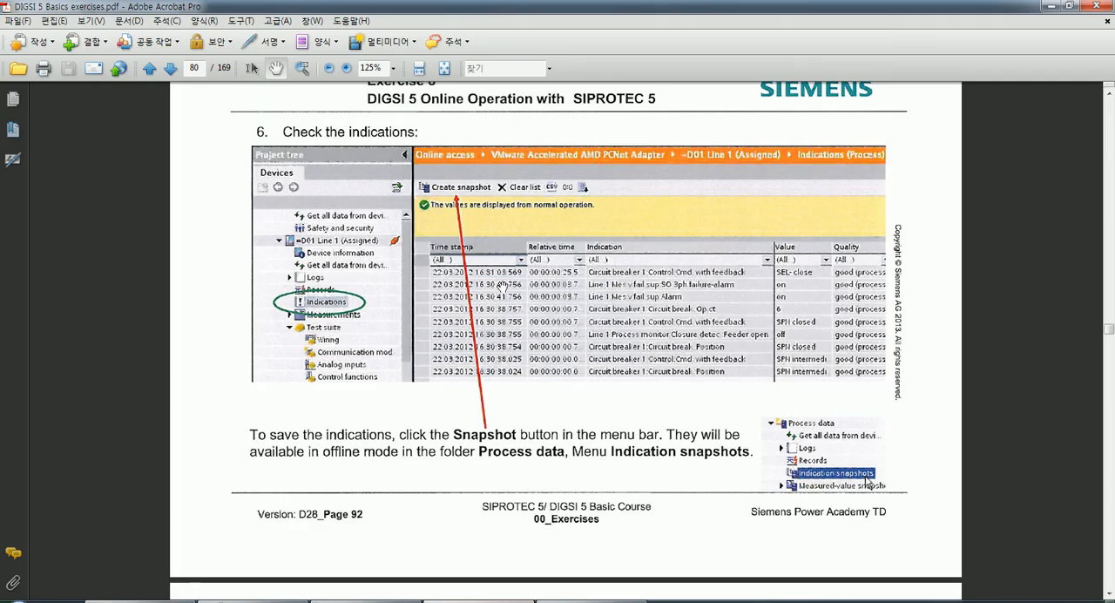
pyautogui.click(253, 601)
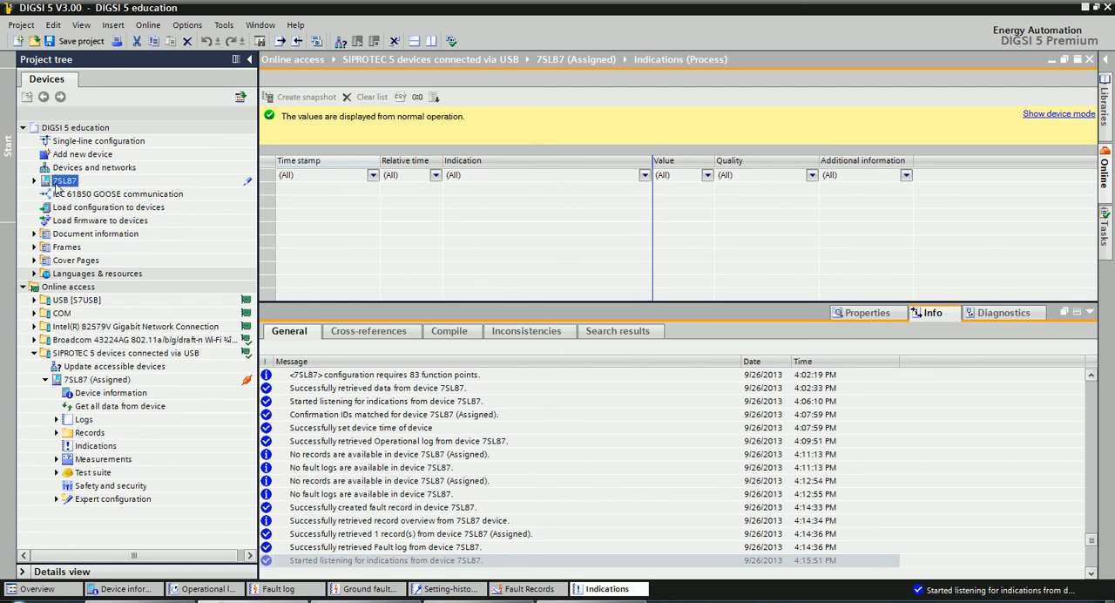
pyautogui.click(332, 232)
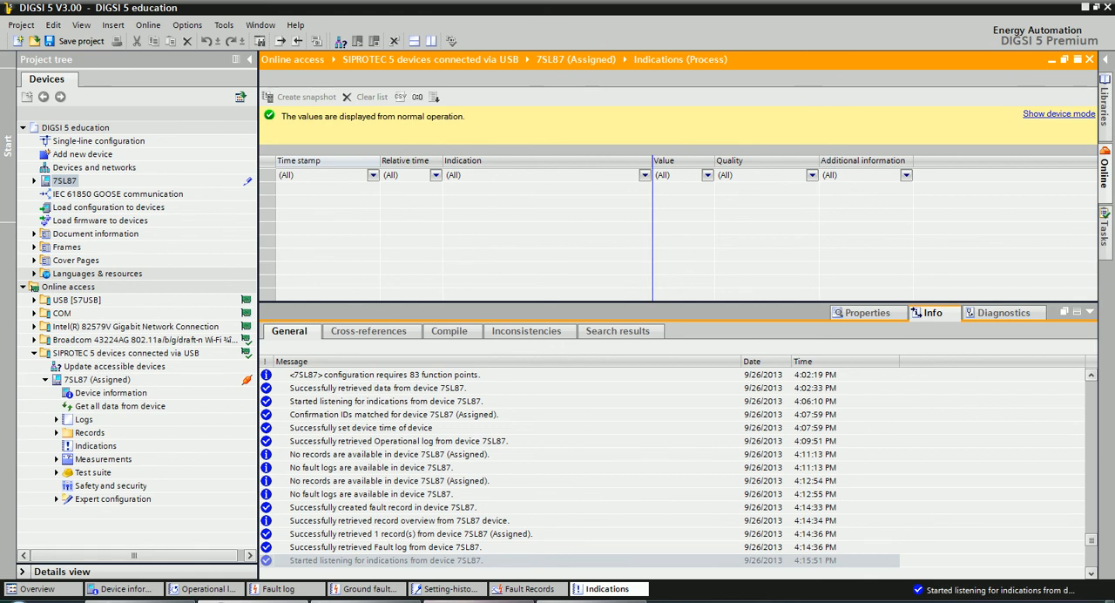
# Switch to the exercises PDF and reread where item 6 says indication snapshots are available offline.
pyautogui.click(432, 601)
pyautogui.scroll(-1, 475, 410)
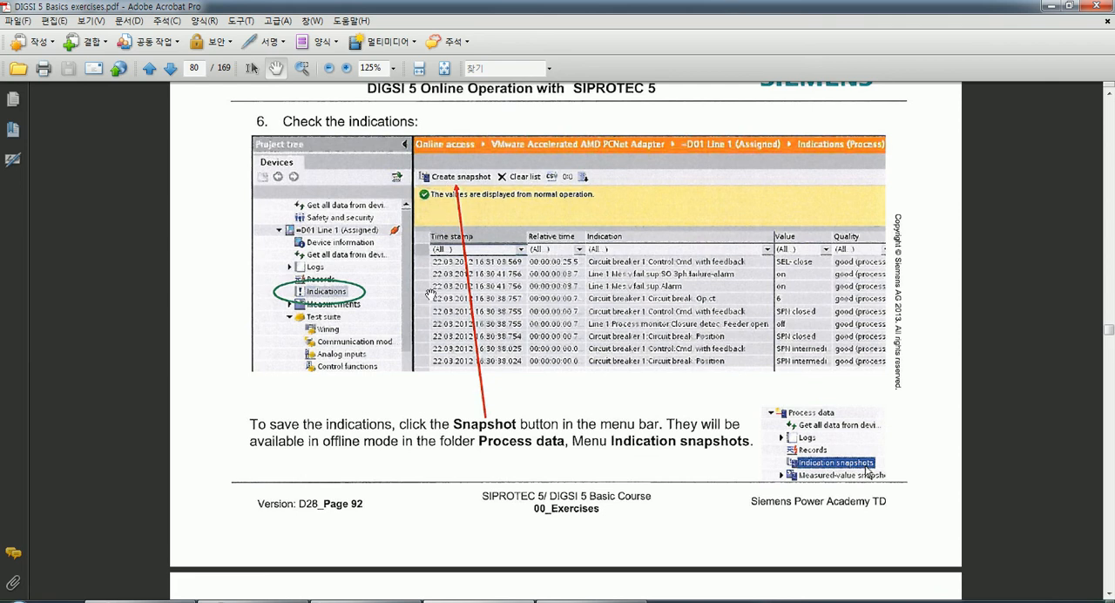
pyautogui.moveTo(450, 411); pyautogui.dragTo(450, 401)
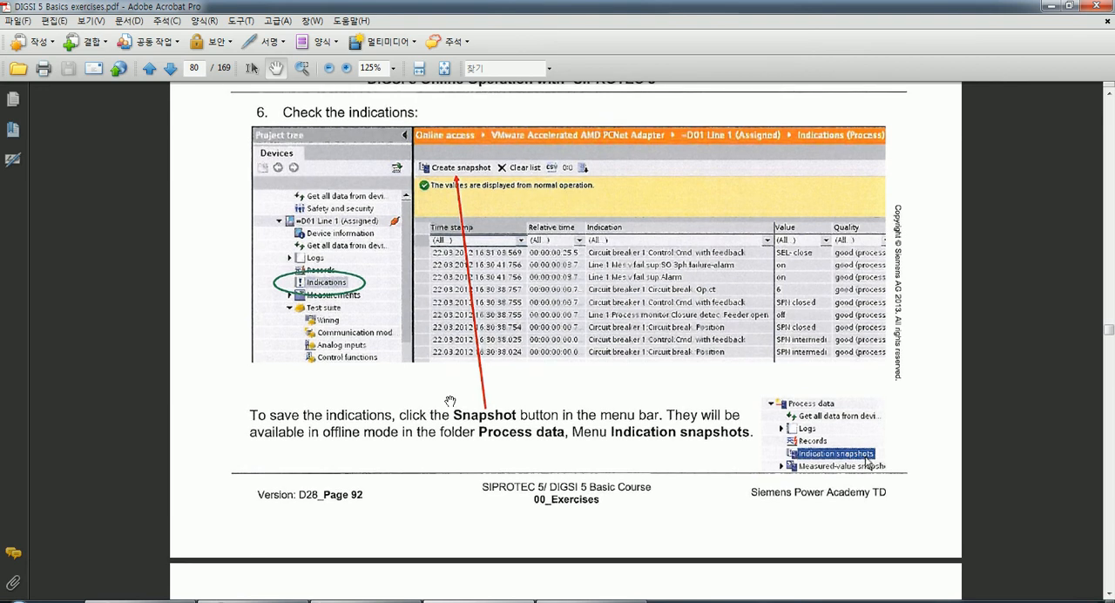
# Read item 7 of Exercise 8 in the PDF on checking the Line 1 measurement values and saving them as a snapshot.
pyautogui.moveTo(382, 432); pyautogui.dragTo(385, 424)
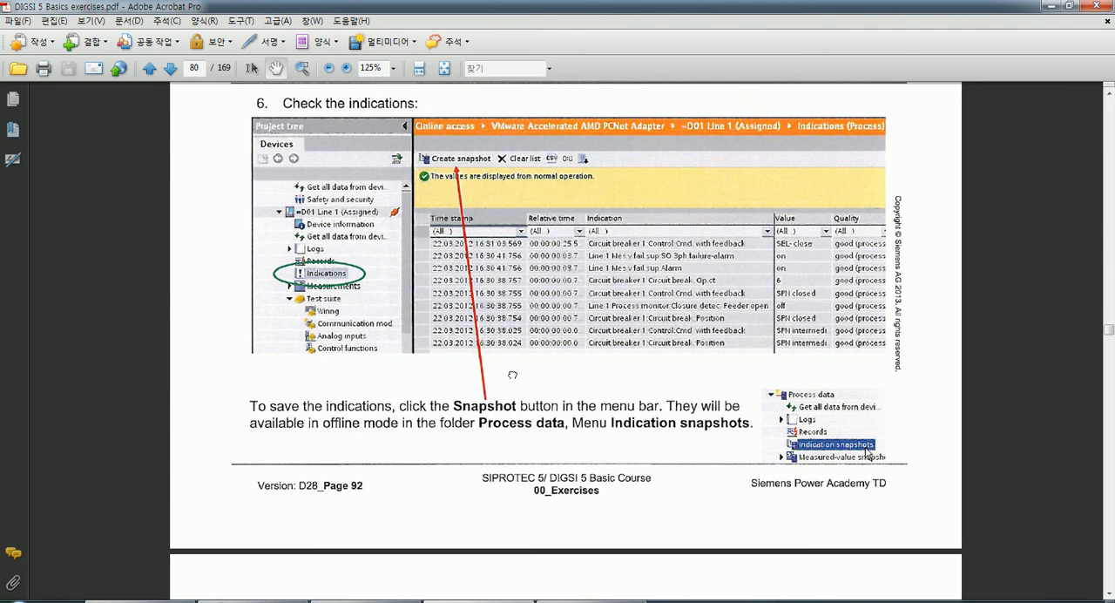
pyautogui.moveTo(512, 376); pyautogui.dragTo(512, 344)
pyautogui.scroll(-3, 512, 344)
pyautogui.scroll(-3, 436, 466)
pyautogui.scroll(-5, 433, 413)
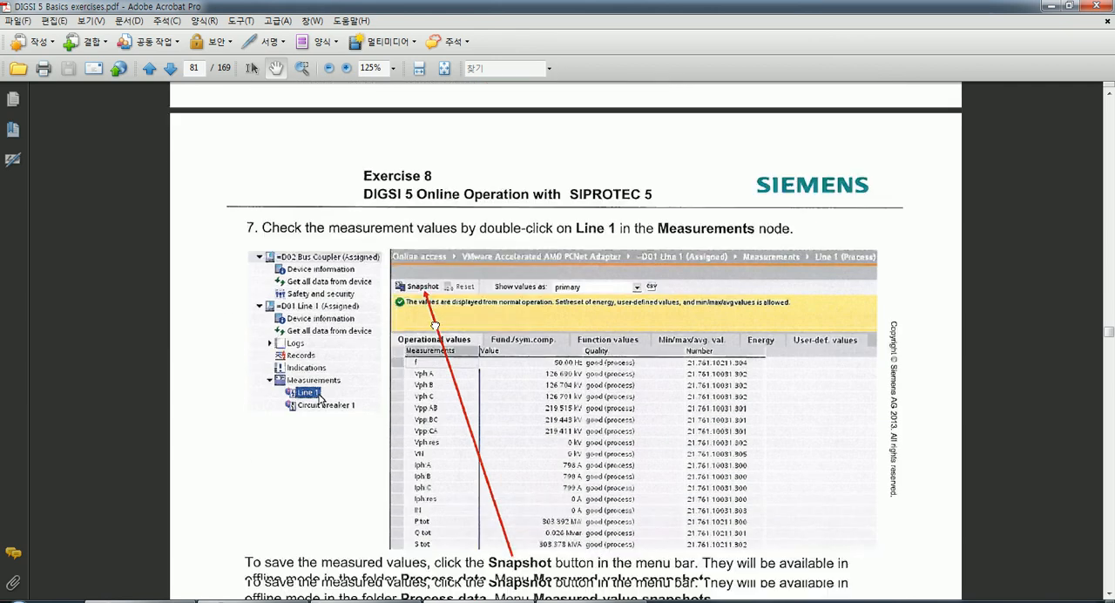
pyautogui.scroll(-1, 379, 490)
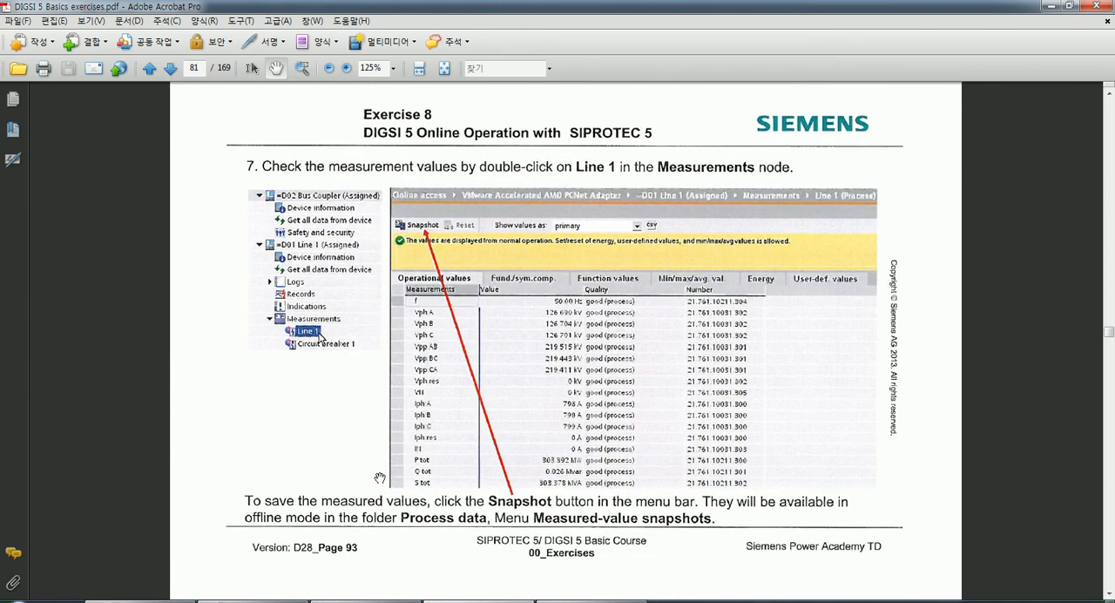
# Switch to DIGSI 5 and display the full operational values of Line 1 in the online 7SL87's Measurements.
pyautogui.click(262, 601)
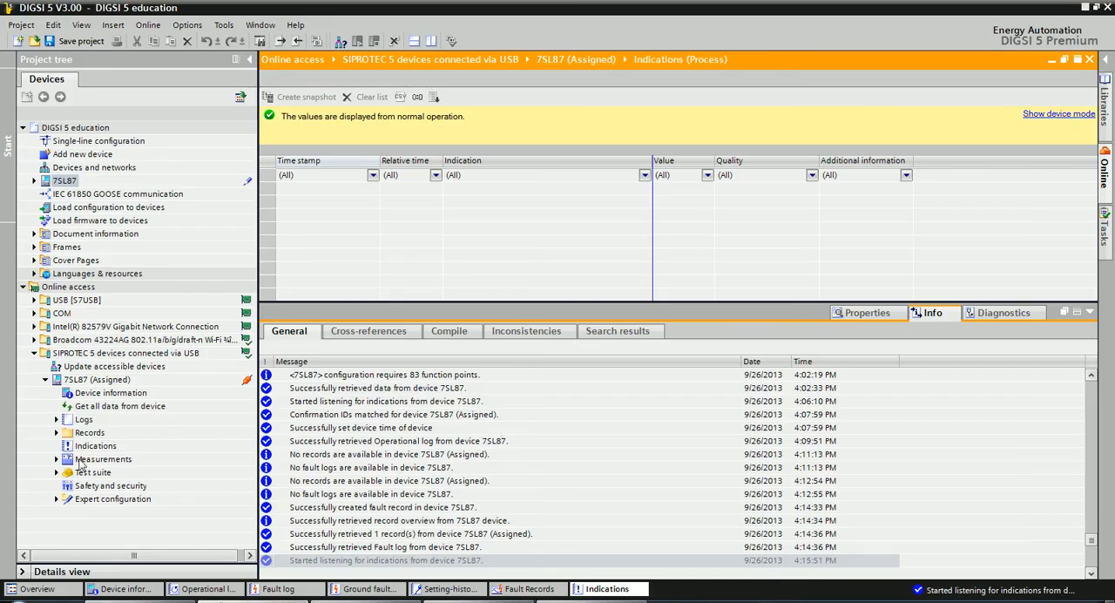
pyautogui.click(57, 460)
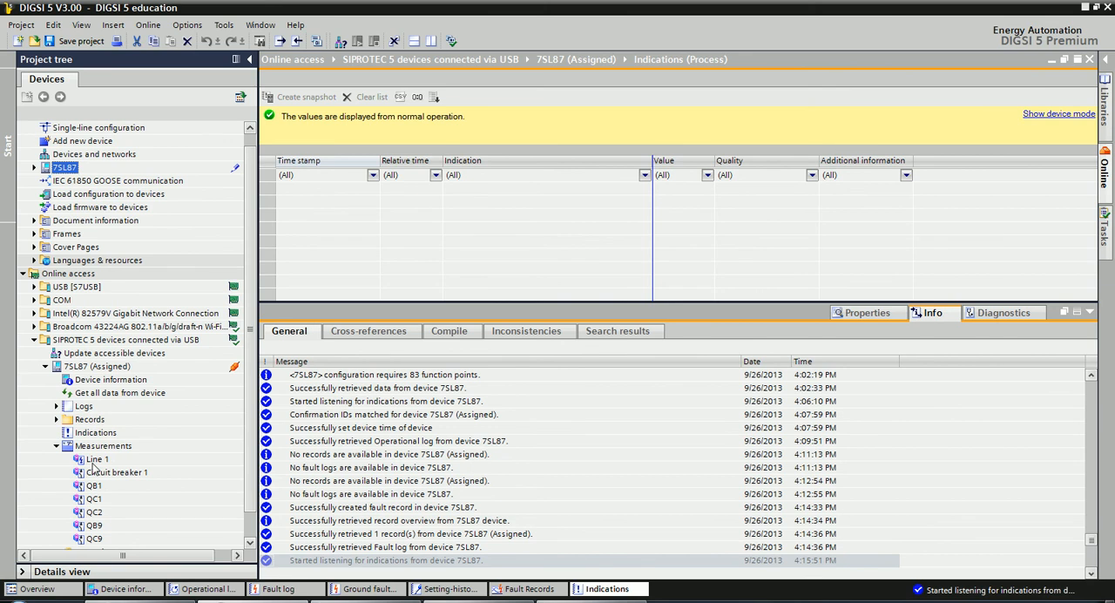
pyautogui.doubleClick(93, 460)
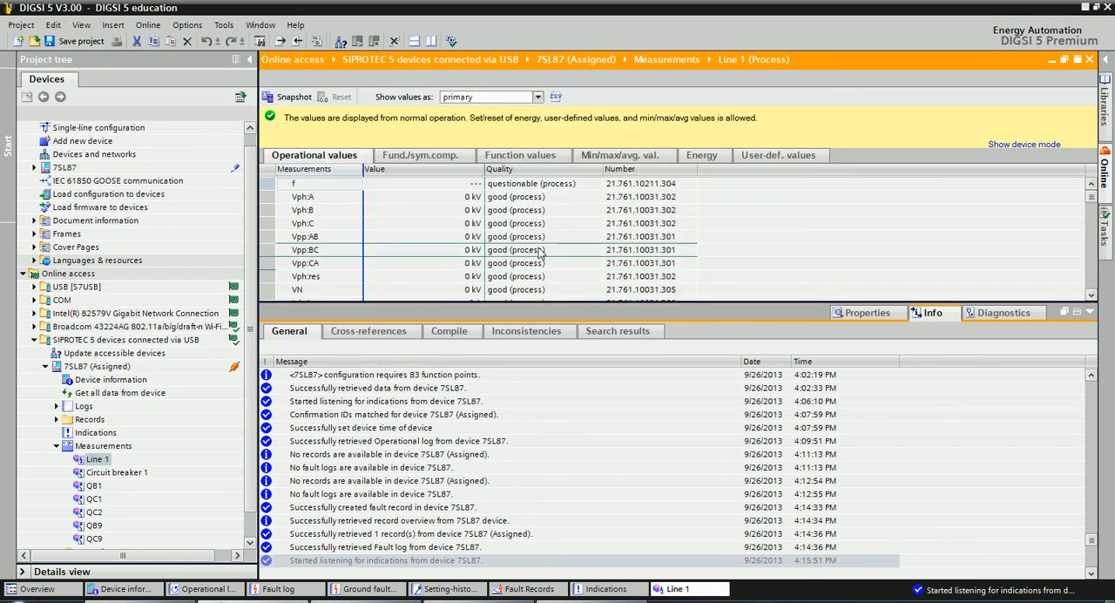
pyautogui.click(1088, 312)
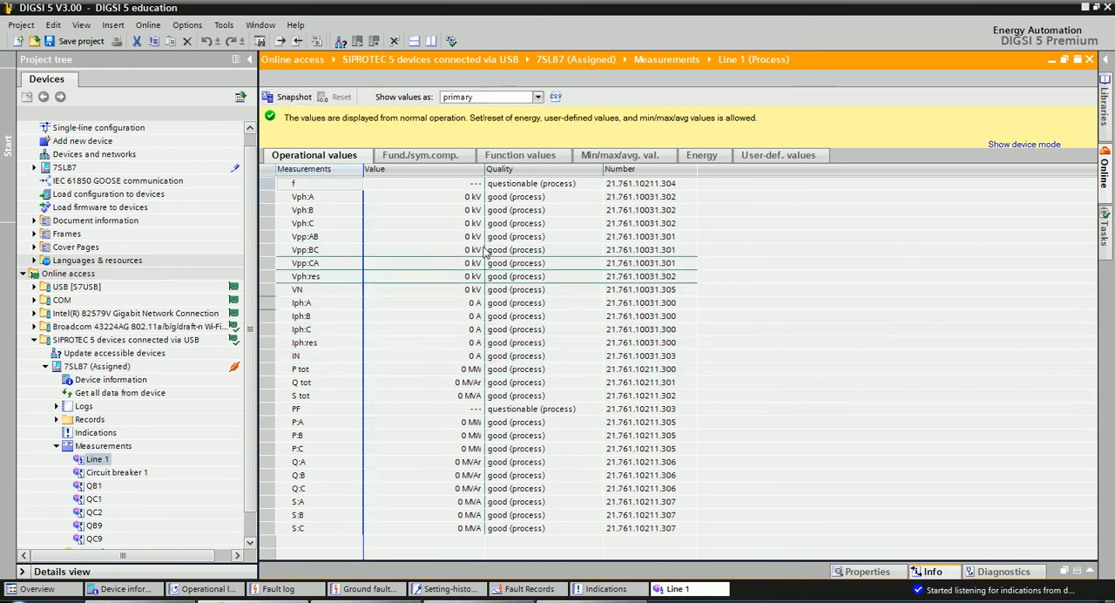
# Save a snapshot of the Line 1 measured values to the offline configuration.
pyautogui.click(478, 302)
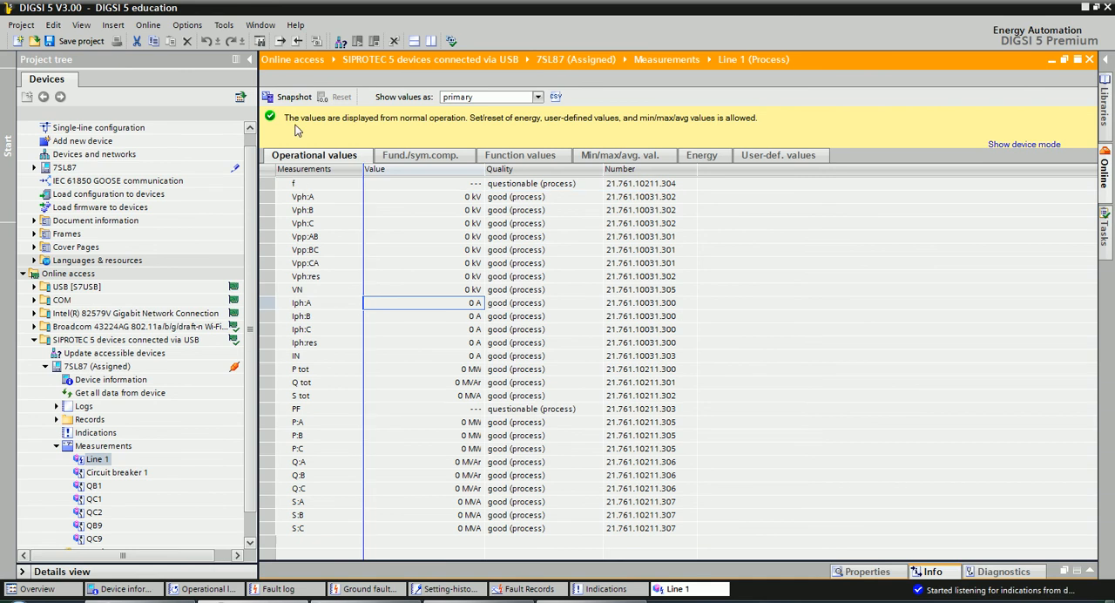
pyautogui.click(288, 97)
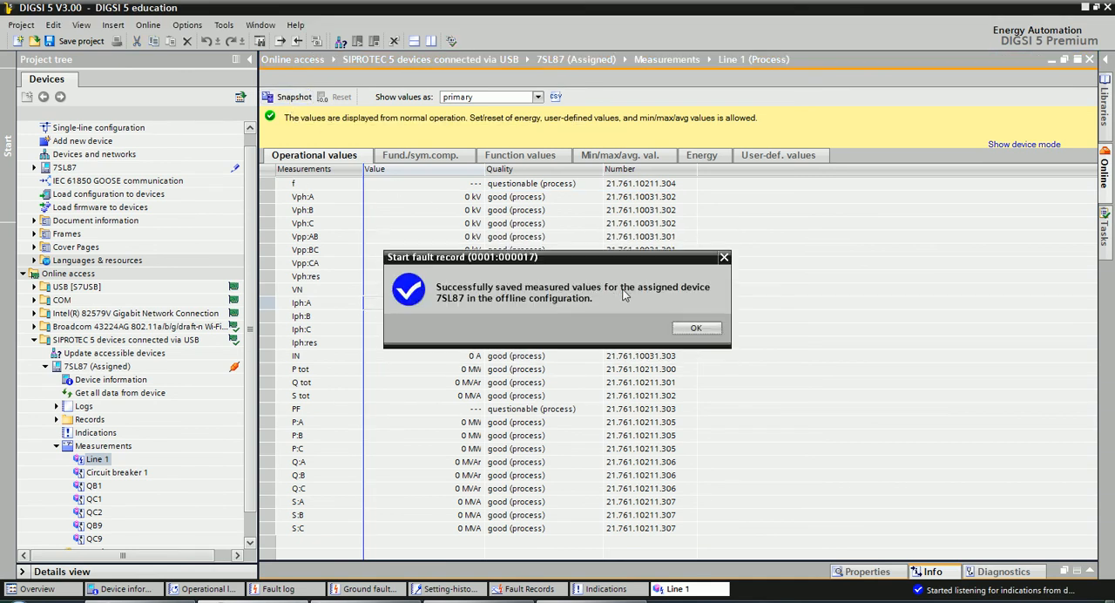
pyautogui.click(696, 329)
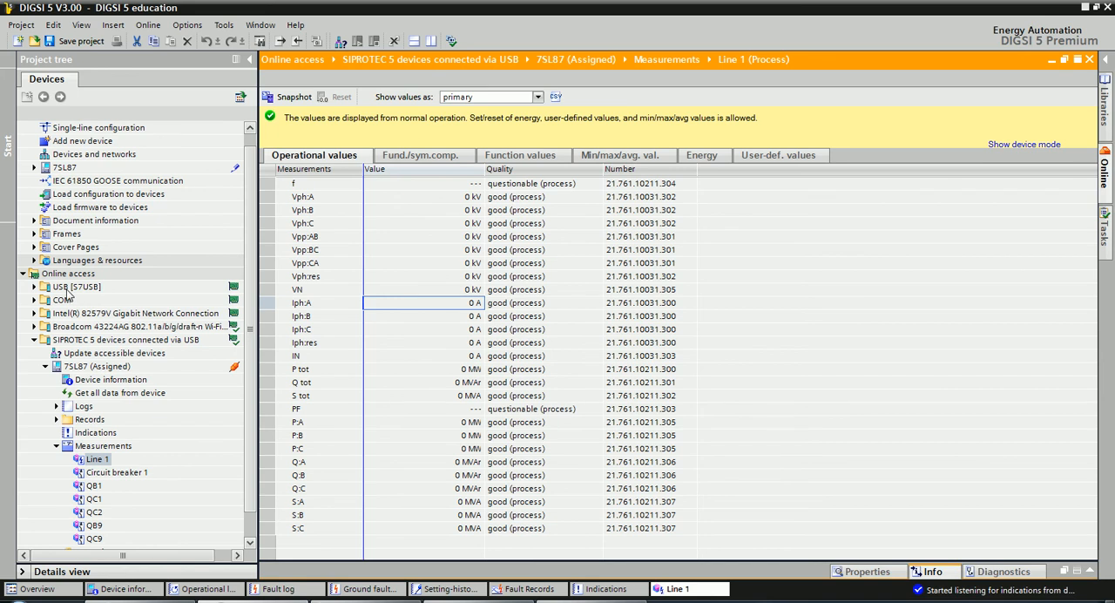
# Switch to the exercises PDF and read item 8 on changing overcurrent settings in the online device.
pyautogui.hotkey('alt', 'Tab')
pyautogui.scroll(-10, 437, 430)
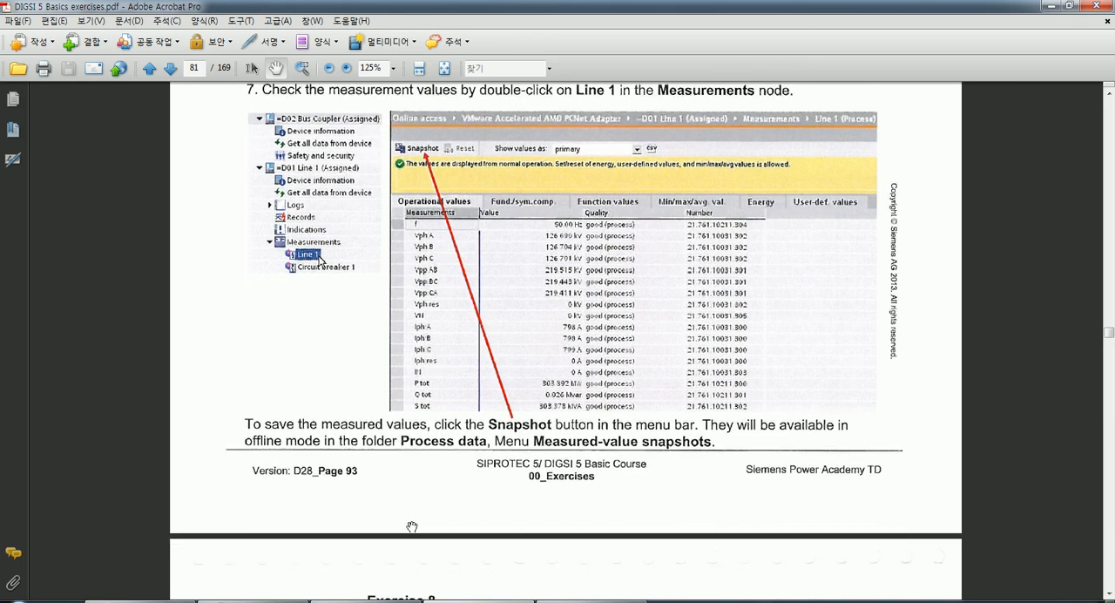
pyautogui.scroll(-5, 402, 331)
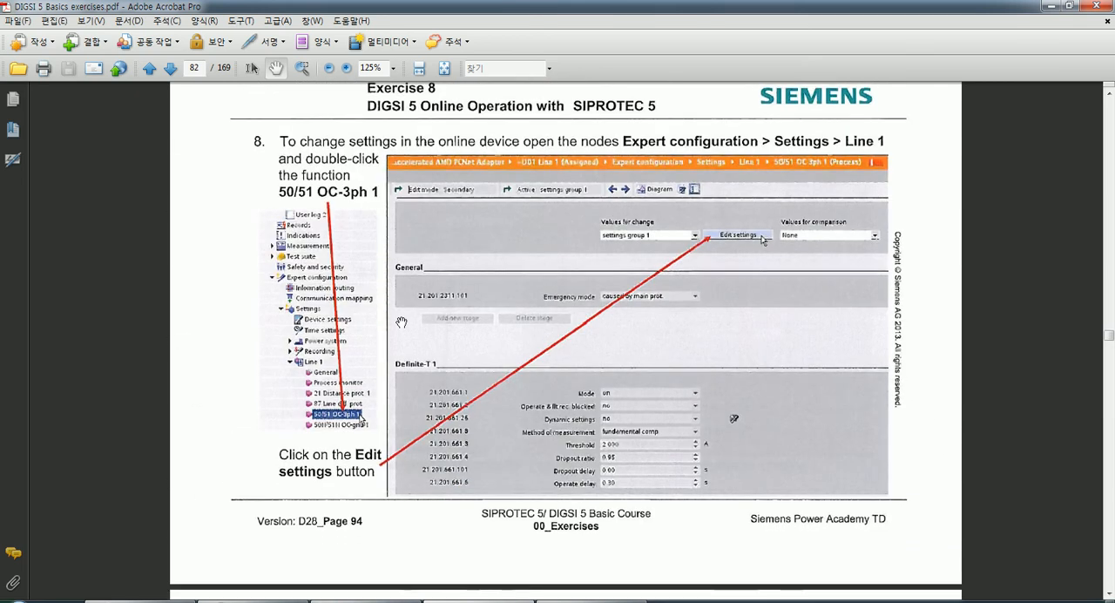
pyautogui.scroll(-3, 402, 324)
pyautogui.scroll(-6, 419, 340)
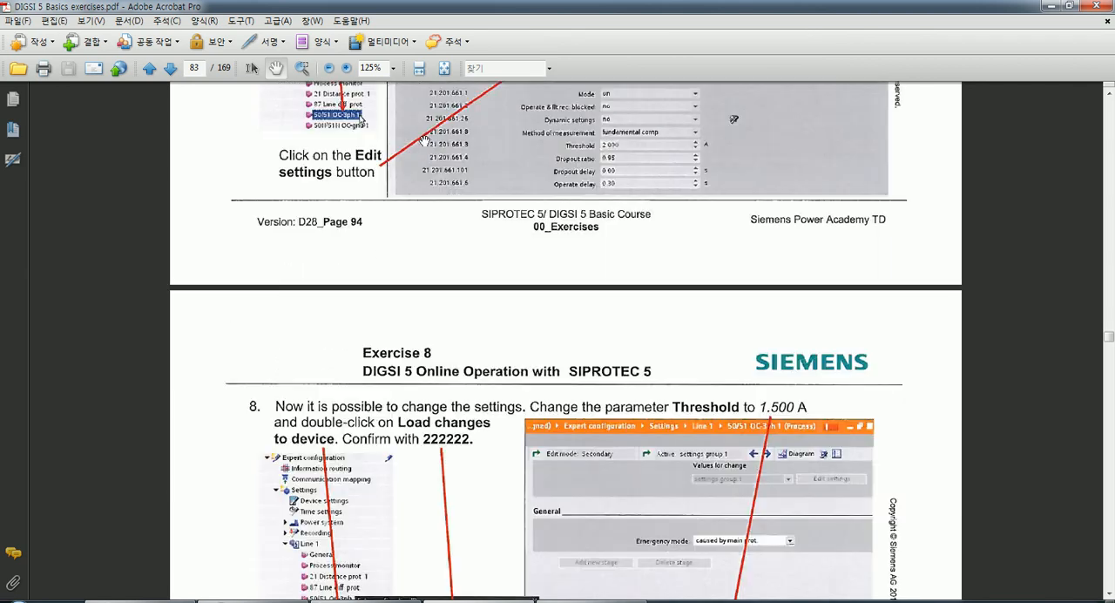
pyautogui.moveTo(429, 179); pyautogui.dragTo(397, 359)
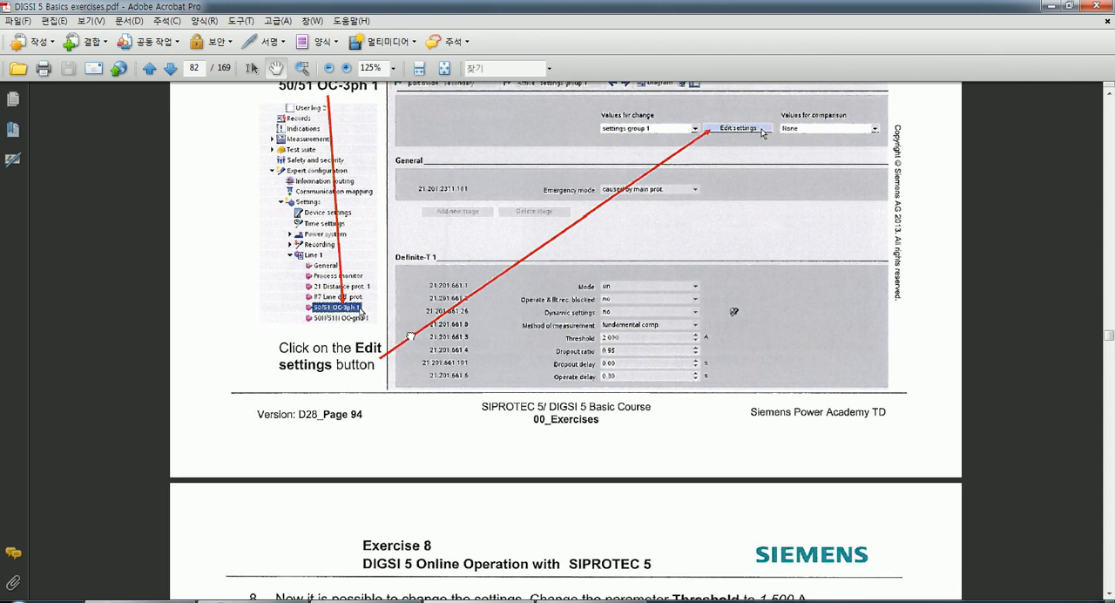
pyautogui.scroll(3, 407, 344)
pyautogui.scroll(1, 443, 327)
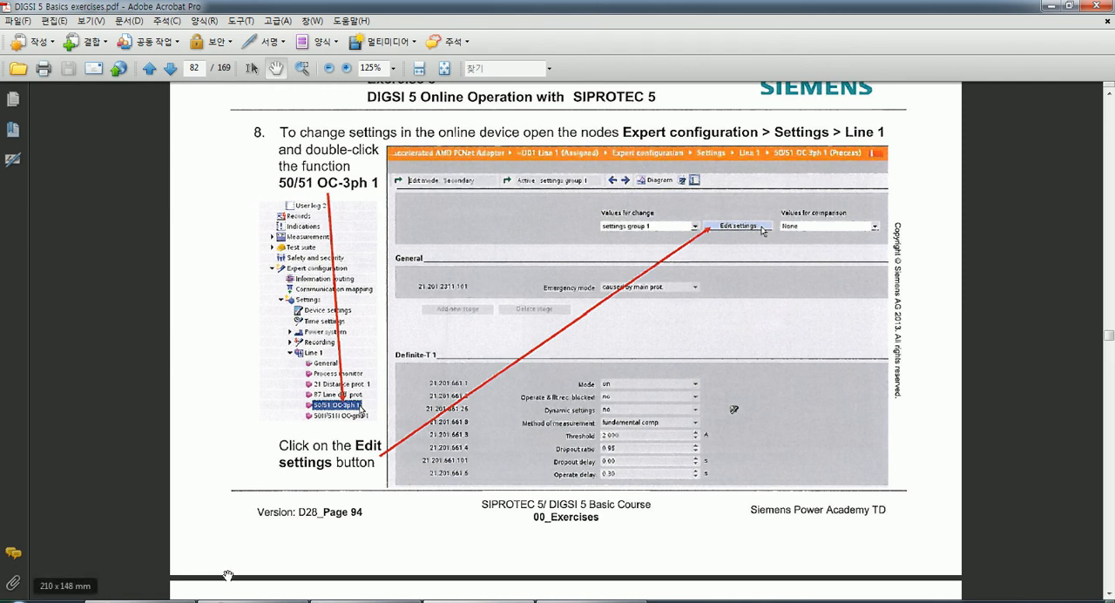
# Return to DIGSI 5 and open the 50N/51N OC-gnd-A1 settings of Line 1 in the online 7SL87's Expert configuration.
pyautogui.click(237, 601)
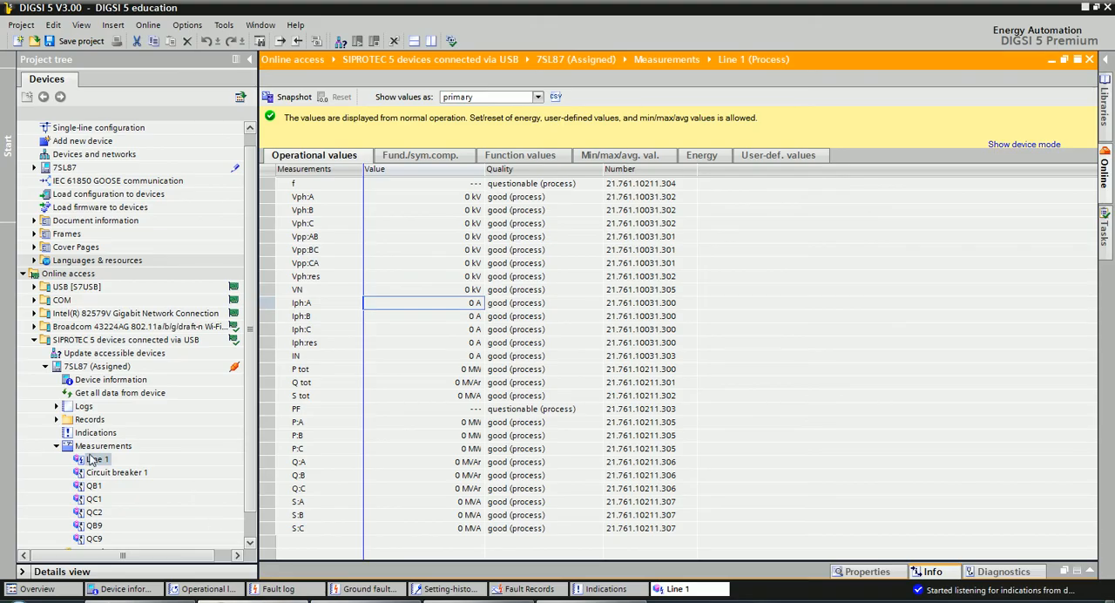
pyautogui.click(57, 445)
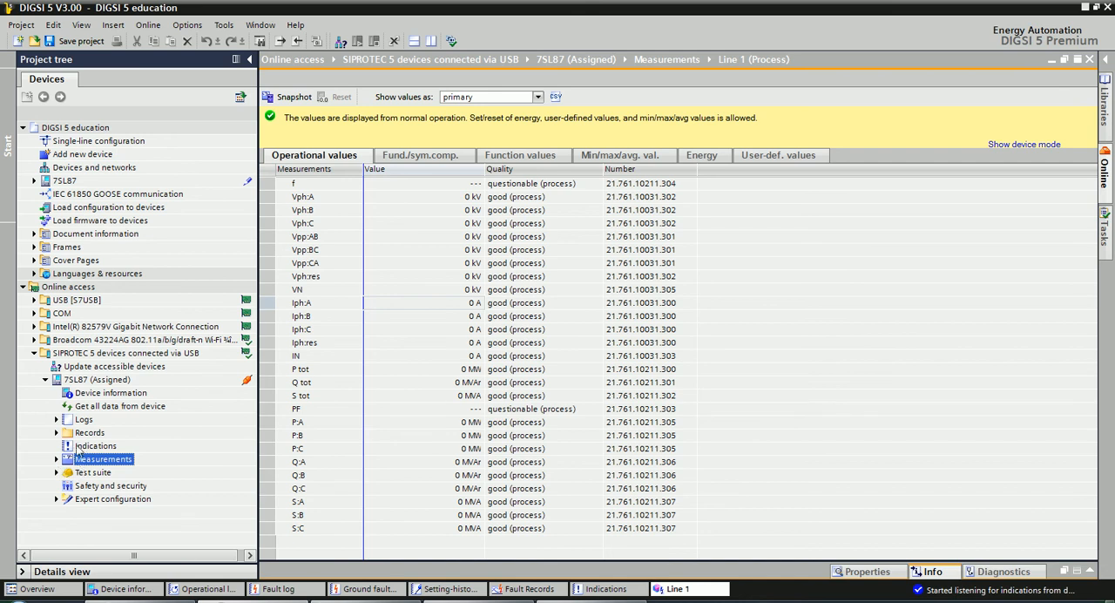
pyautogui.click(56, 499)
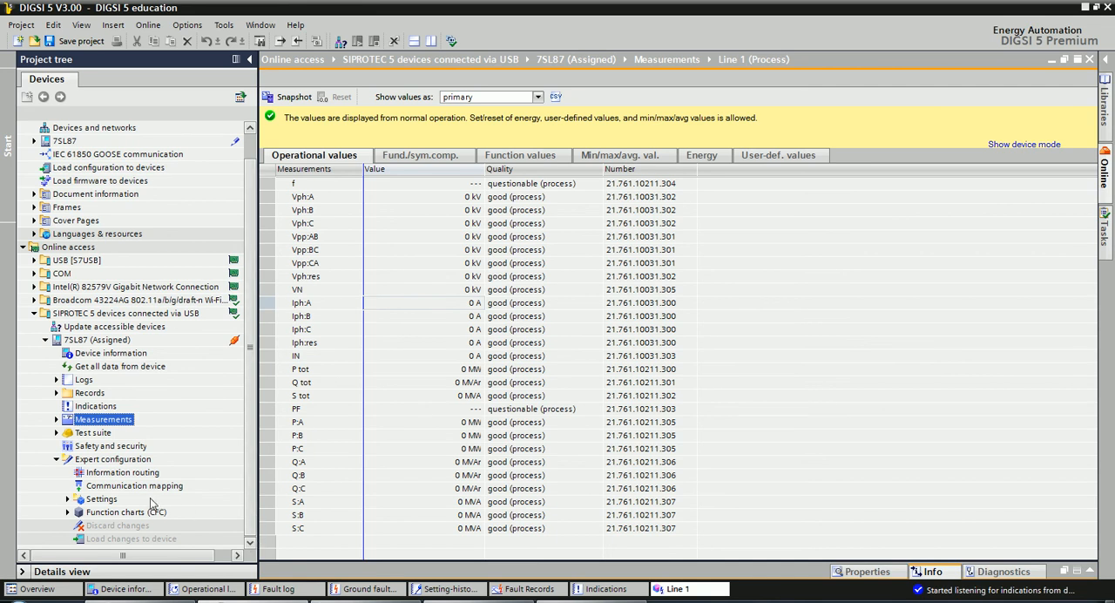
pyautogui.click(95, 501)
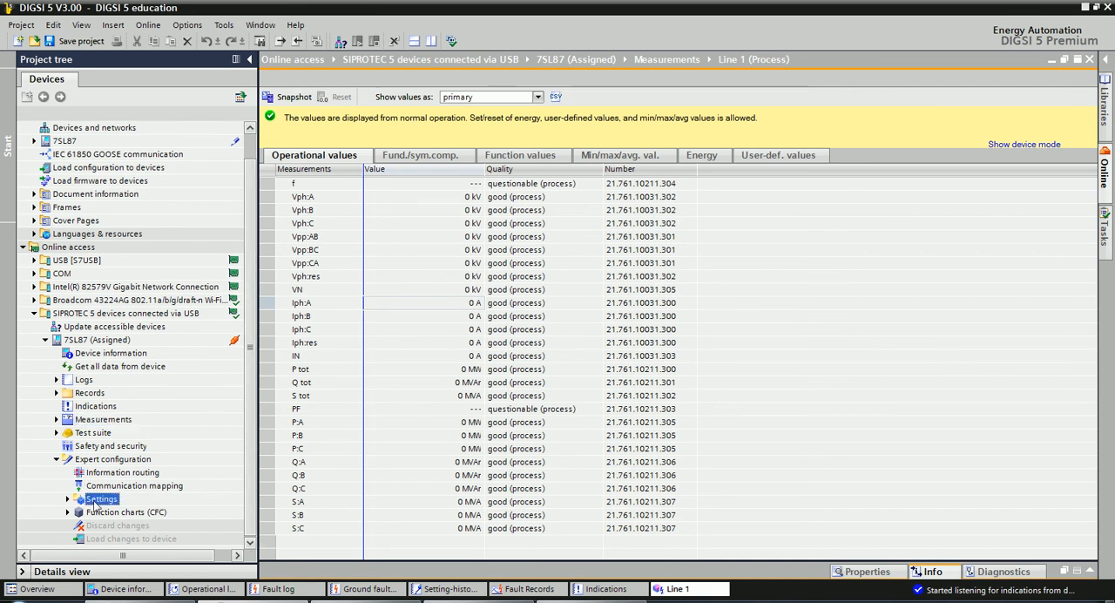
pyautogui.doubleClick(95, 501)
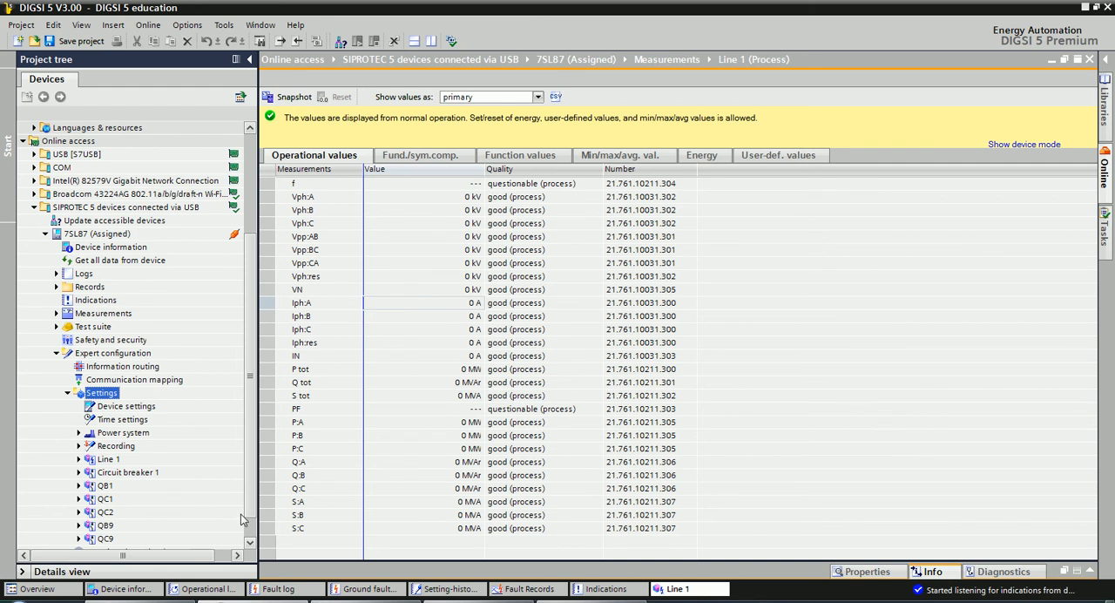
pyautogui.scroll(-1, 250, 534)
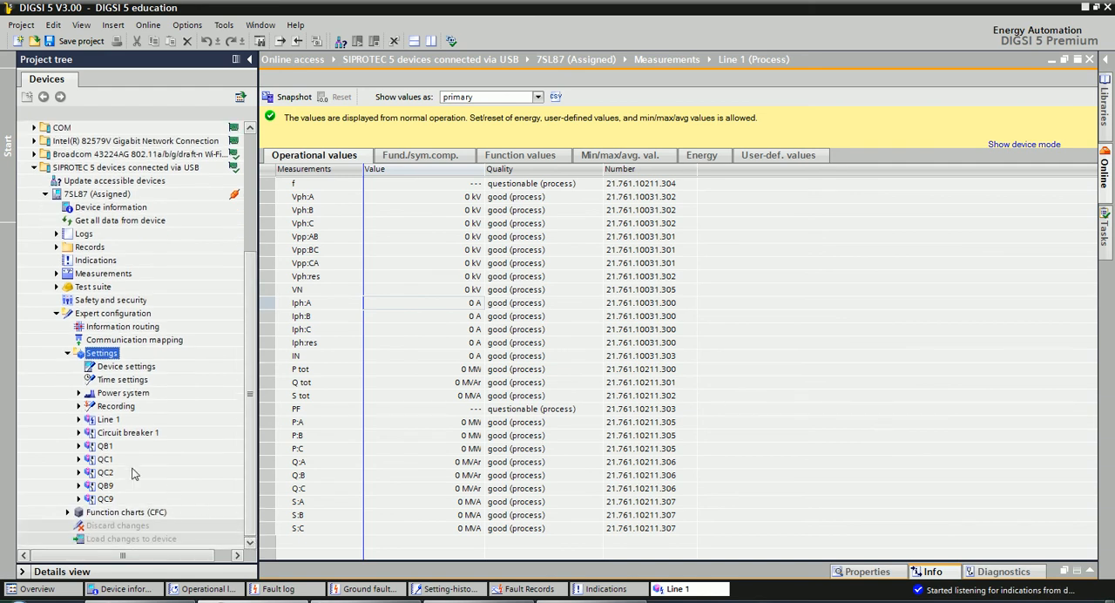
pyautogui.click(79, 420)
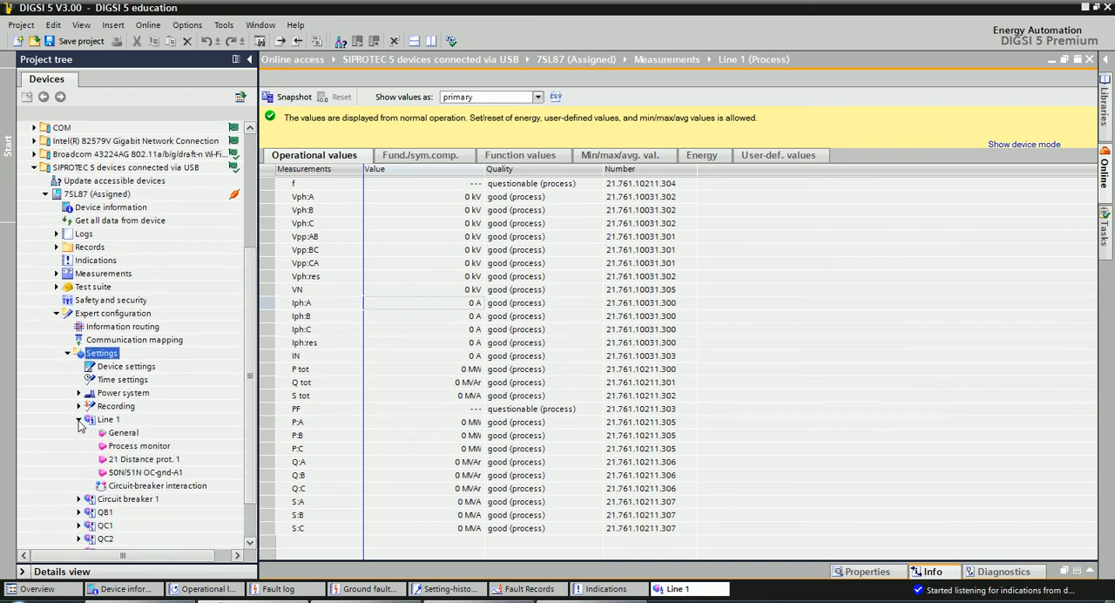
pyautogui.doubleClick(125, 474)
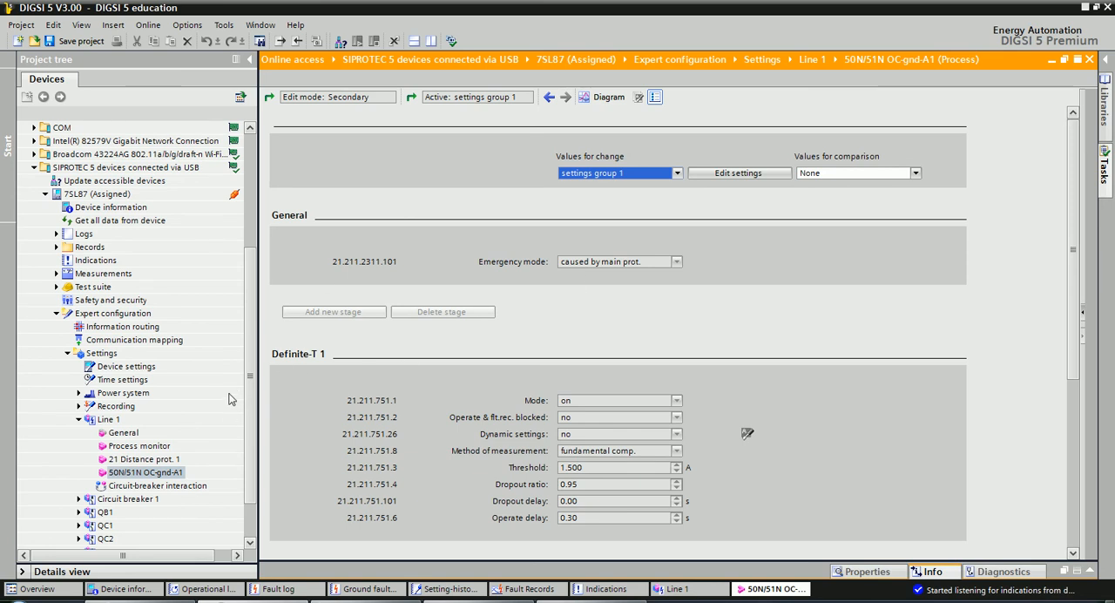
# Enable editing of settings group 1 for 50N/51N OC-gnd-A1, and collapse the message area.
pyautogui.click(764, 285)
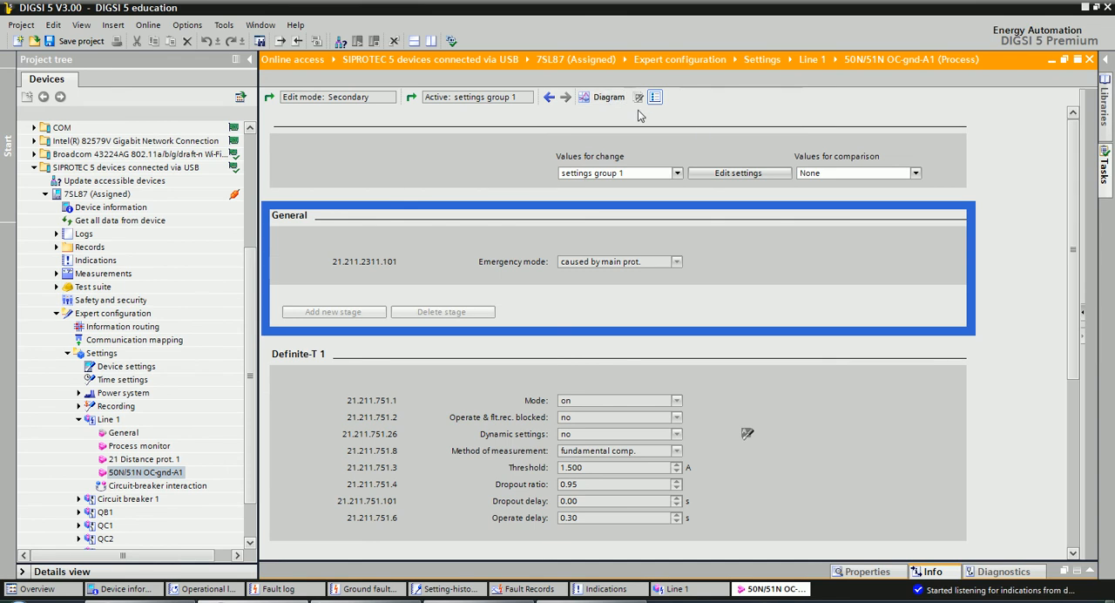
pyautogui.click(701, 129)
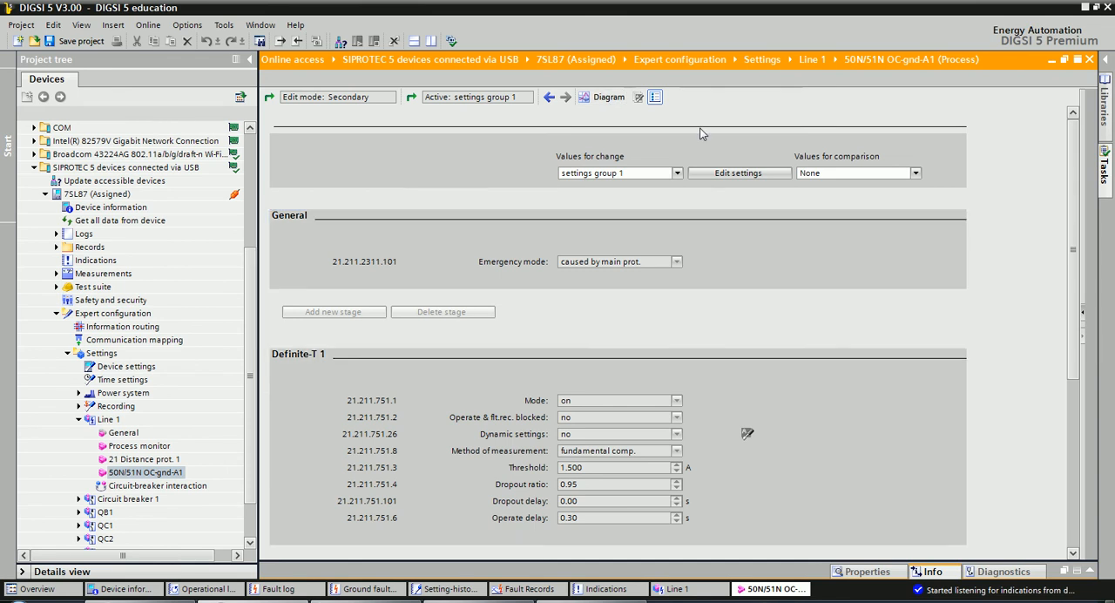
pyautogui.click(731, 175)
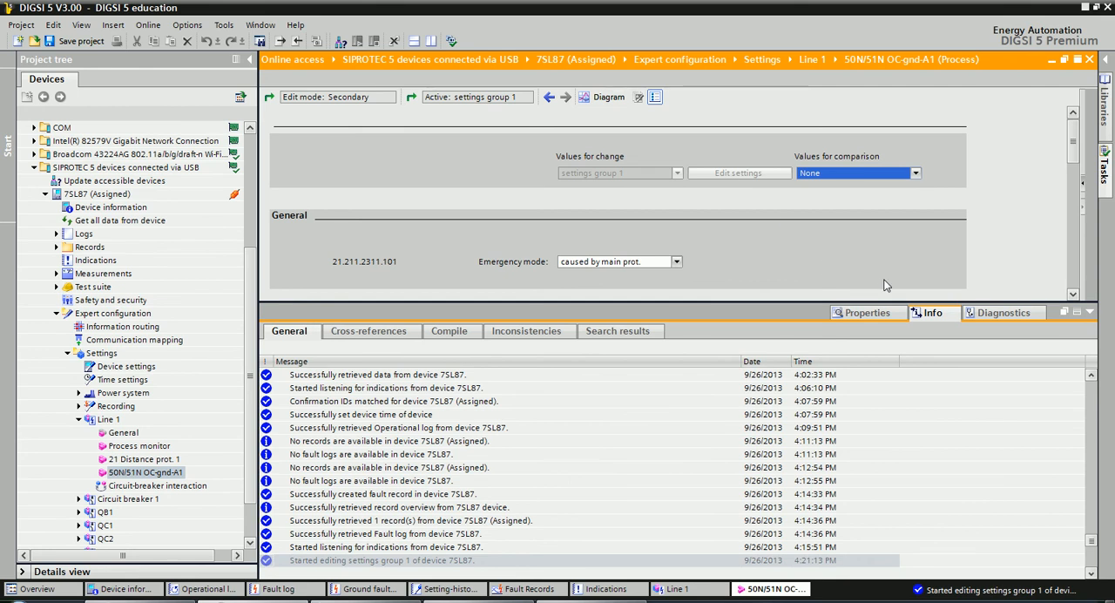
pyautogui.click(1087, 313)
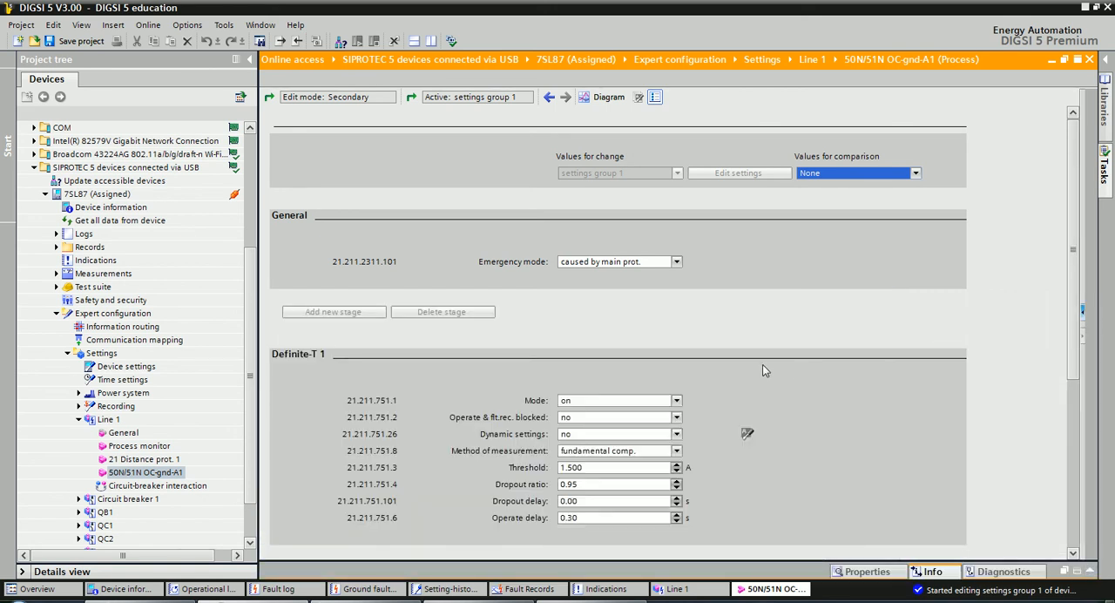
# Set the Definite-T 1 stage's Threshold to 2.000 A and its Mode to off.
pyautogui.scroll(-1, 763, 370)
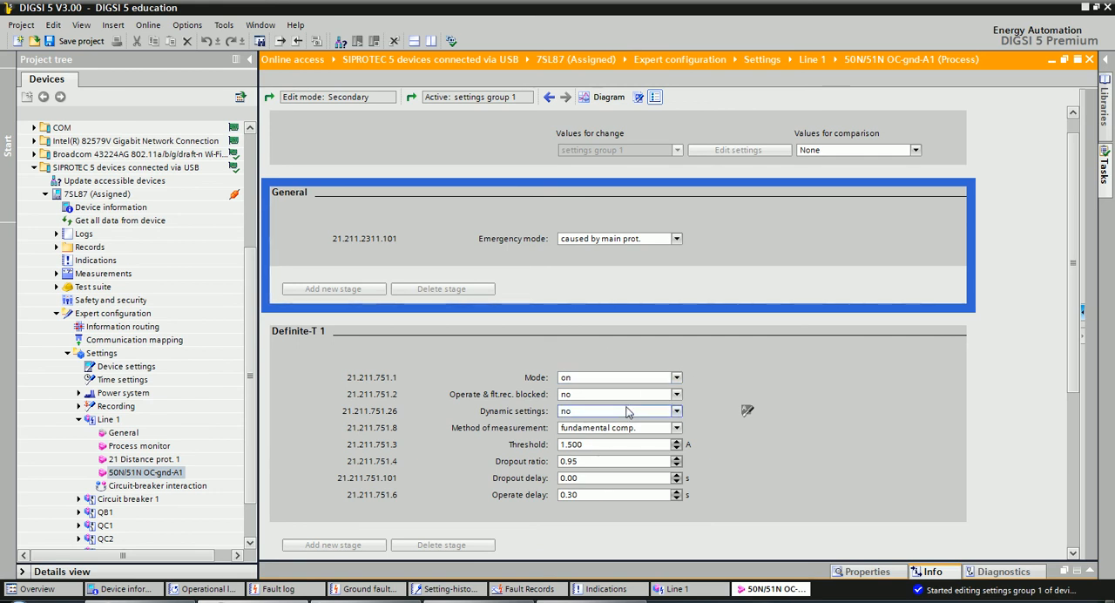
pyautogui.click(603, 445)
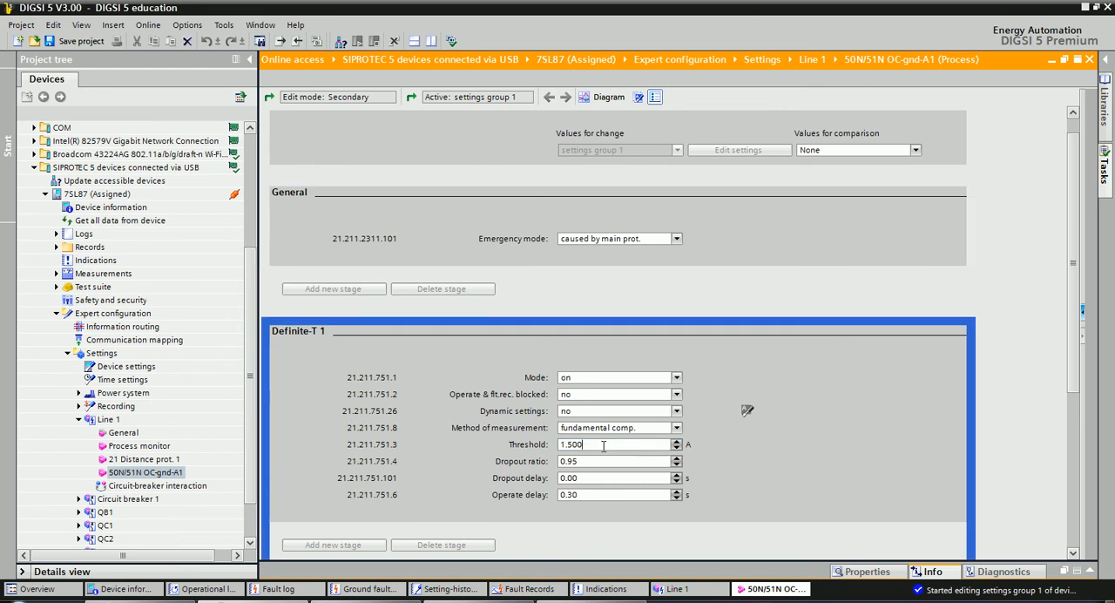
pyautogui.moveTo(582, 445); pyautogui.dragTo(554, 447)
pyautogui.write('2')
pyautogui.press('Return')
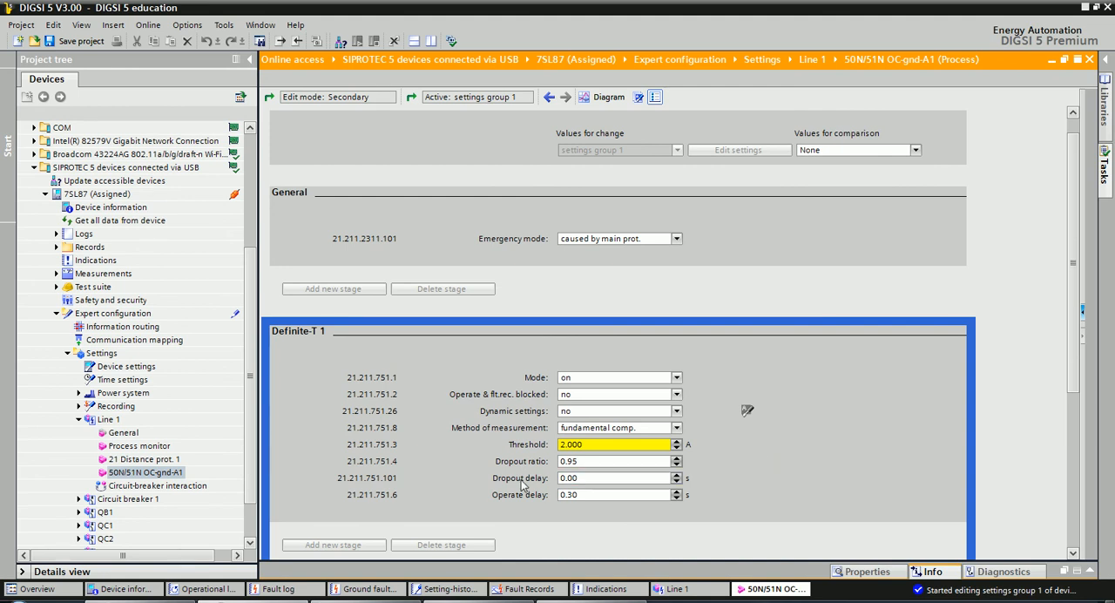
pyautogui.click(579, 377)
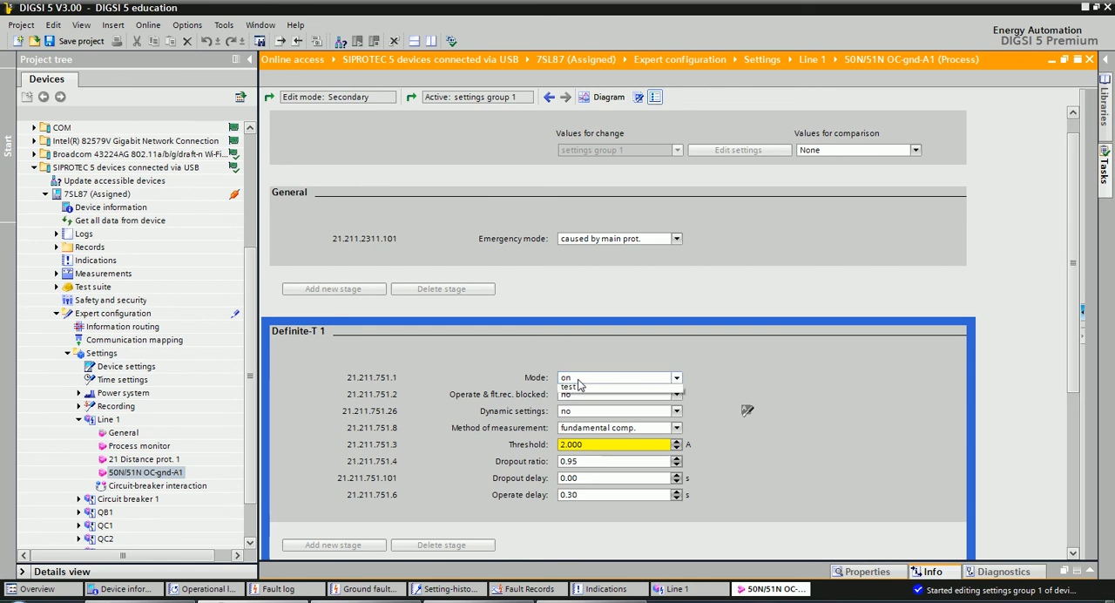
pyautogui.click(576, 390)
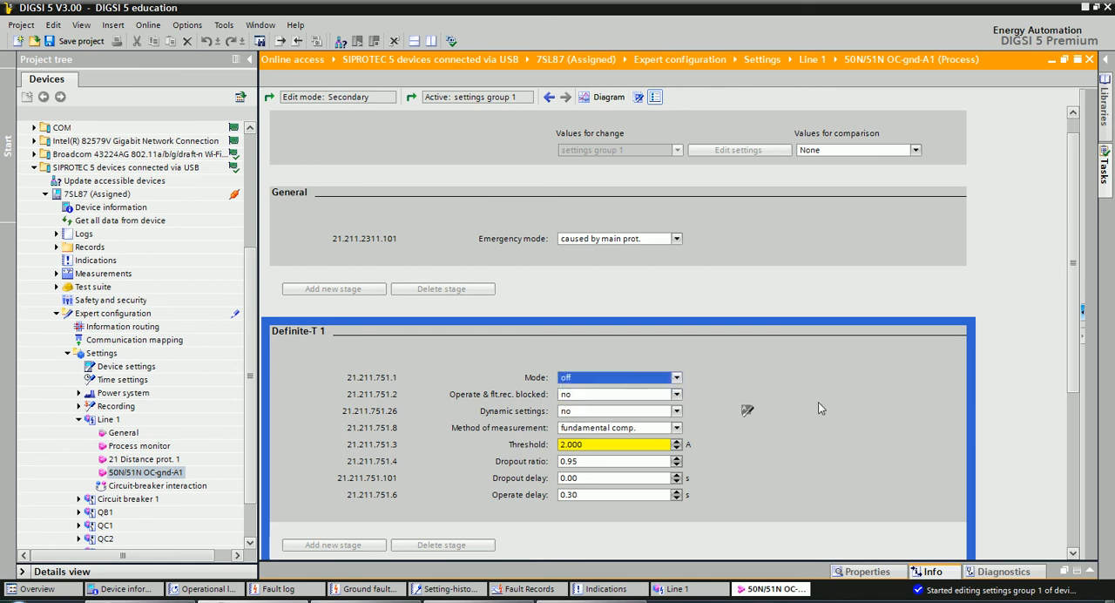
# Start loading the changed settings to the online 7SL87.
pyautogui.scroll(-2, 829, 415)
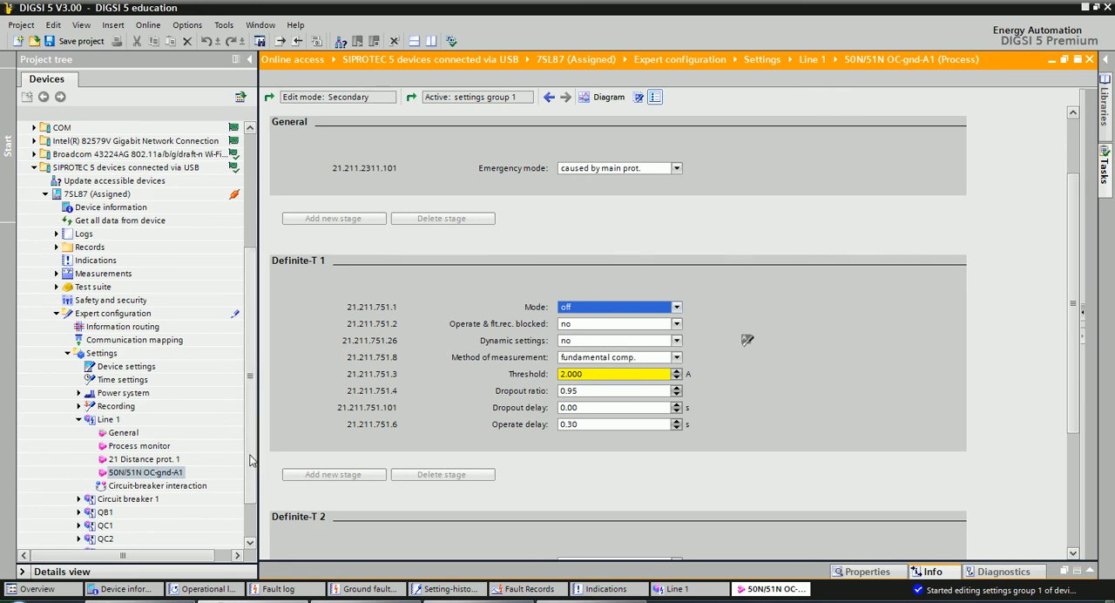
pyautogui.moveTo(250, 459); pyautogui.dragTo(255, 494)
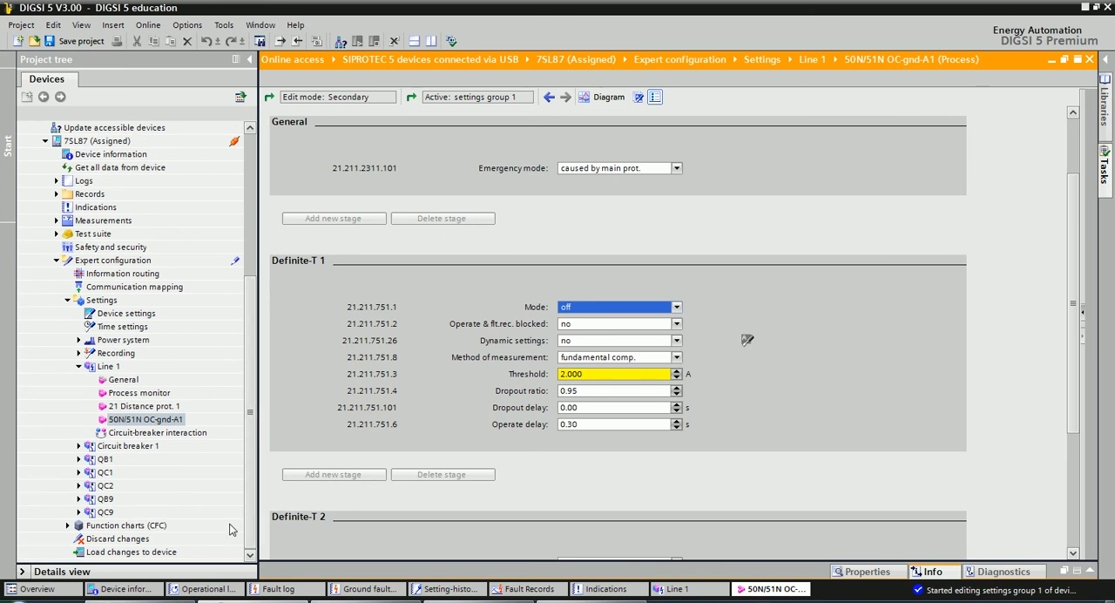
pyautogui.click(148, 554)
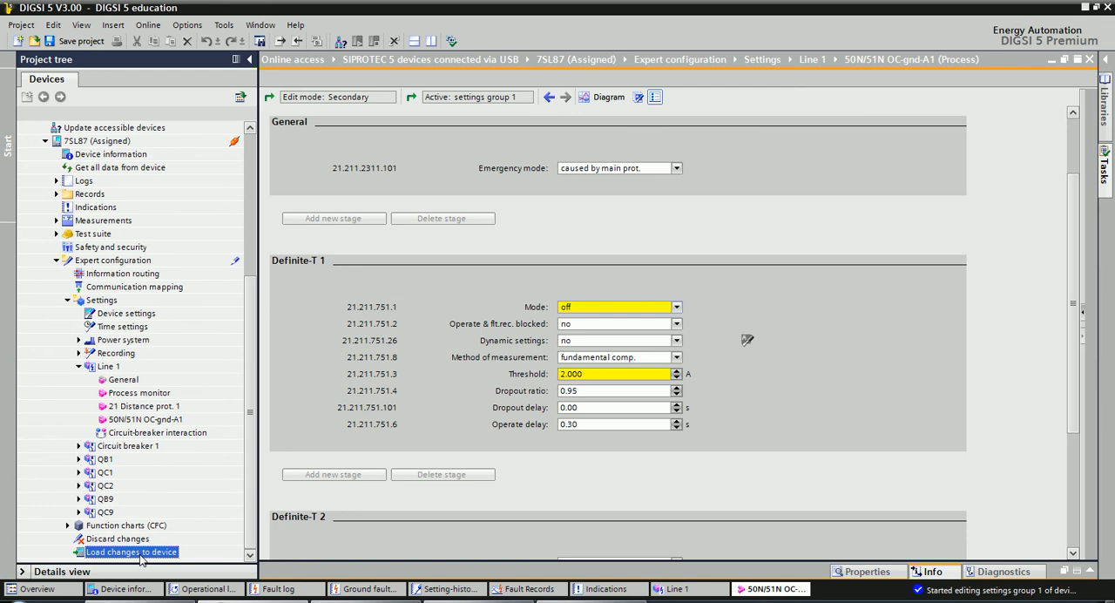
# Finish loading the changed 50N/51N OC-gnd-A1 settings to the online 7SL87 and close the completion dialog.
pyautogui.doubleClick(141, 558)
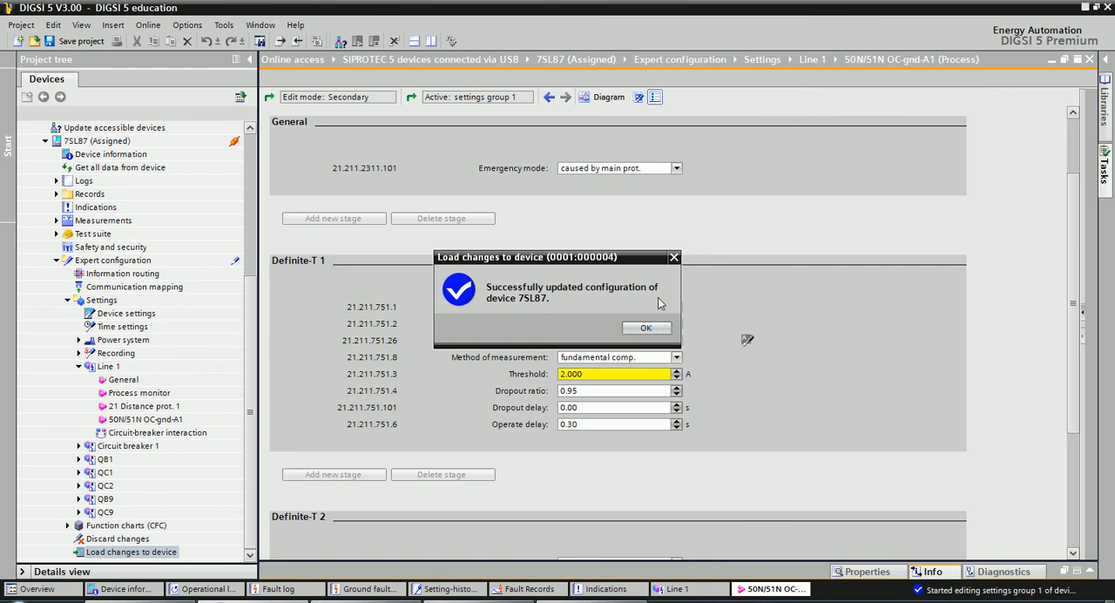
pyautogui.click(650, 328)
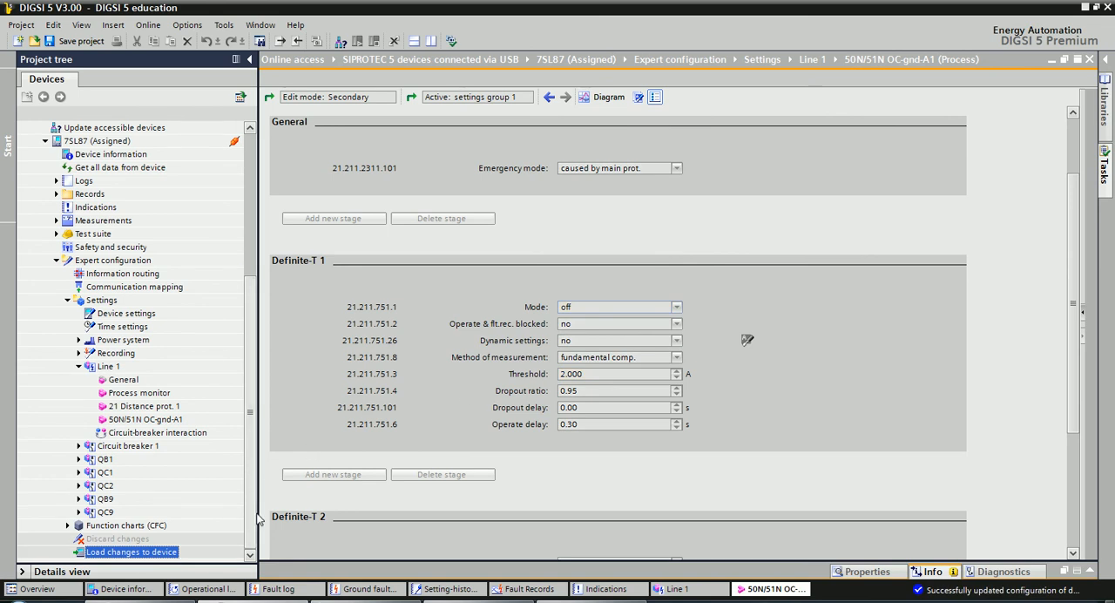
pyautogui.moveTo(252, 498); pyautogui.dragTo(245, 469)
pyautogui.scroll(-2, 139, 497)
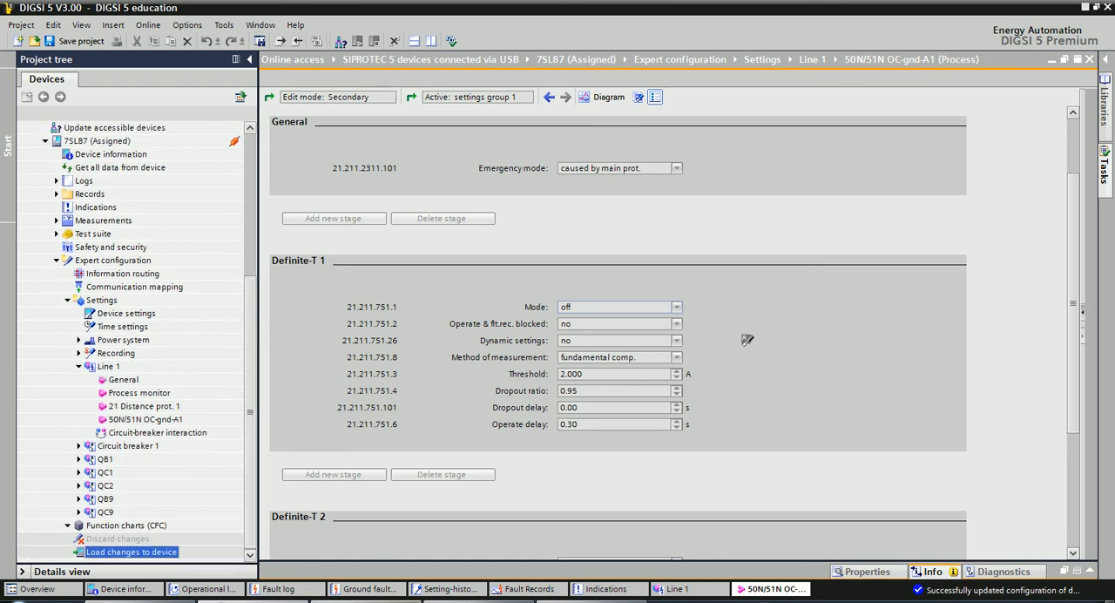
# Switch to the DIGSI 5 Basics exercises PDF and read Exercise 8's instructions for comparing the online settings with the offline device.
pyautogui.click(384, 601)
pyautogui.scroll(-3, 475, 436)
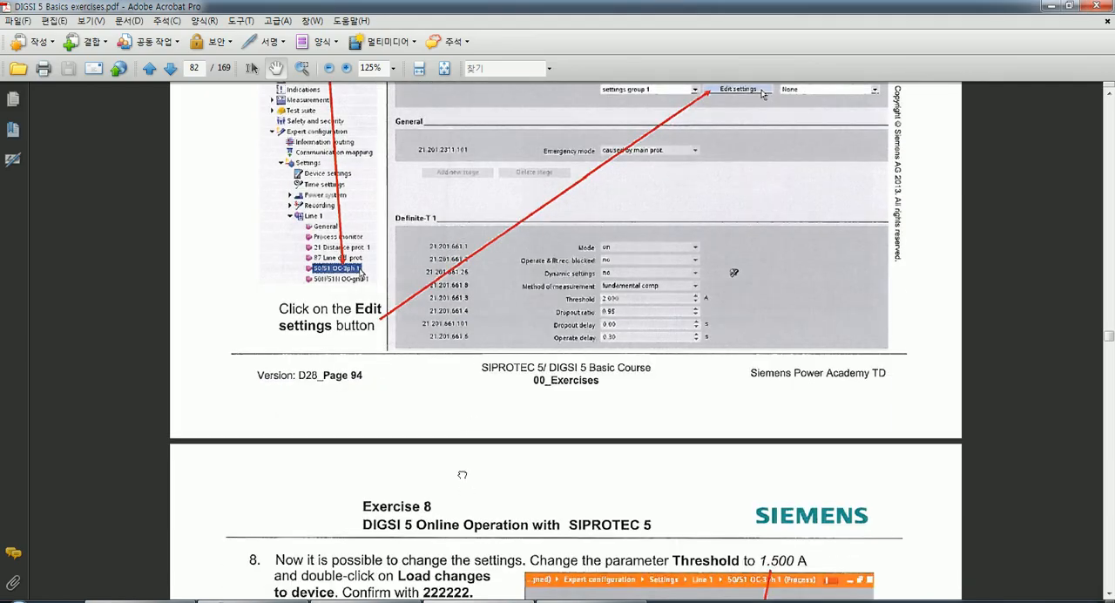
pyautogui.scroll(-4, 462, 357)
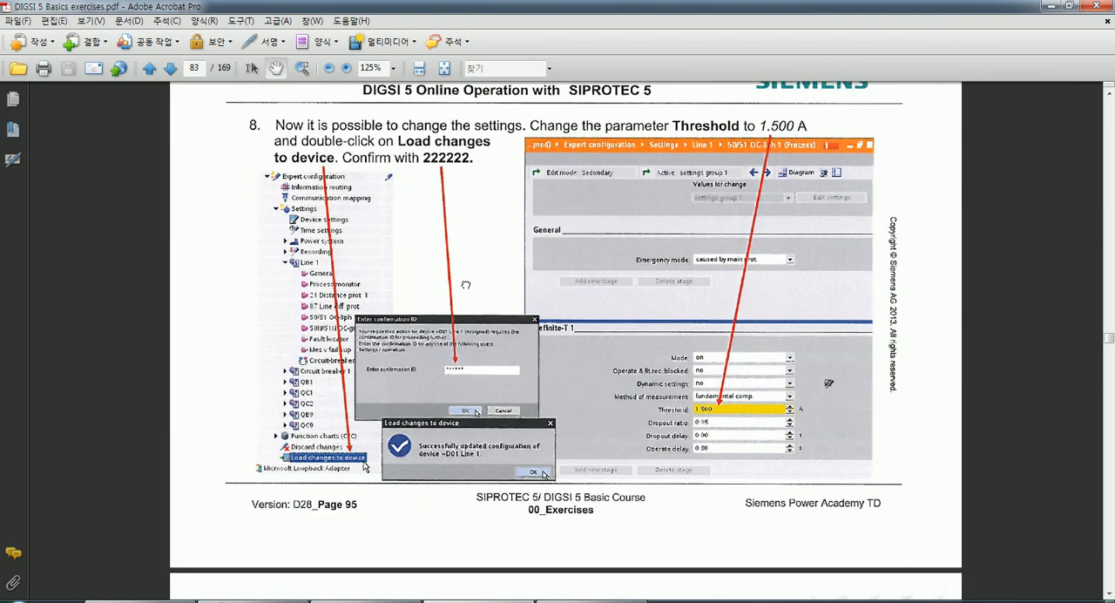
pyautogui.scroll(-1, 474, 343)
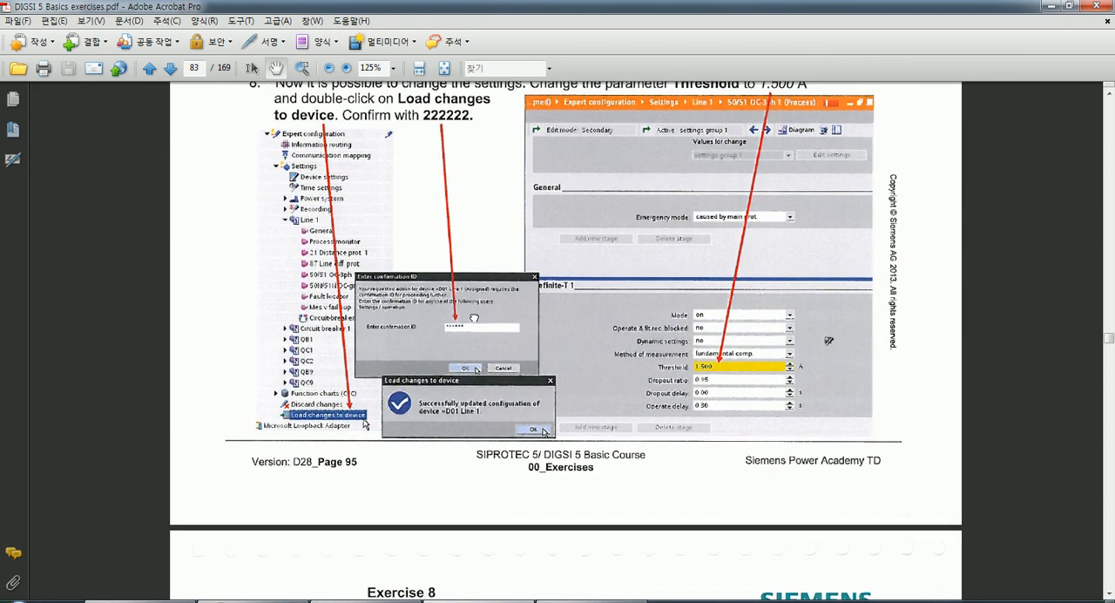
pyautogui.scroll(-4, 492, 393)
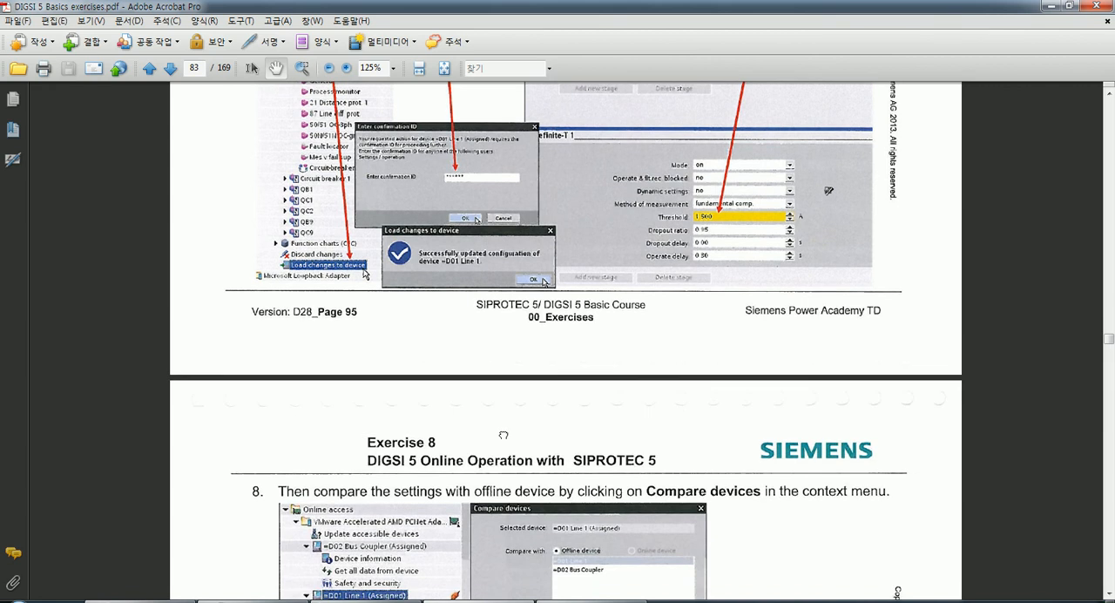
pyautogui.scroll(-2, 512, 407)
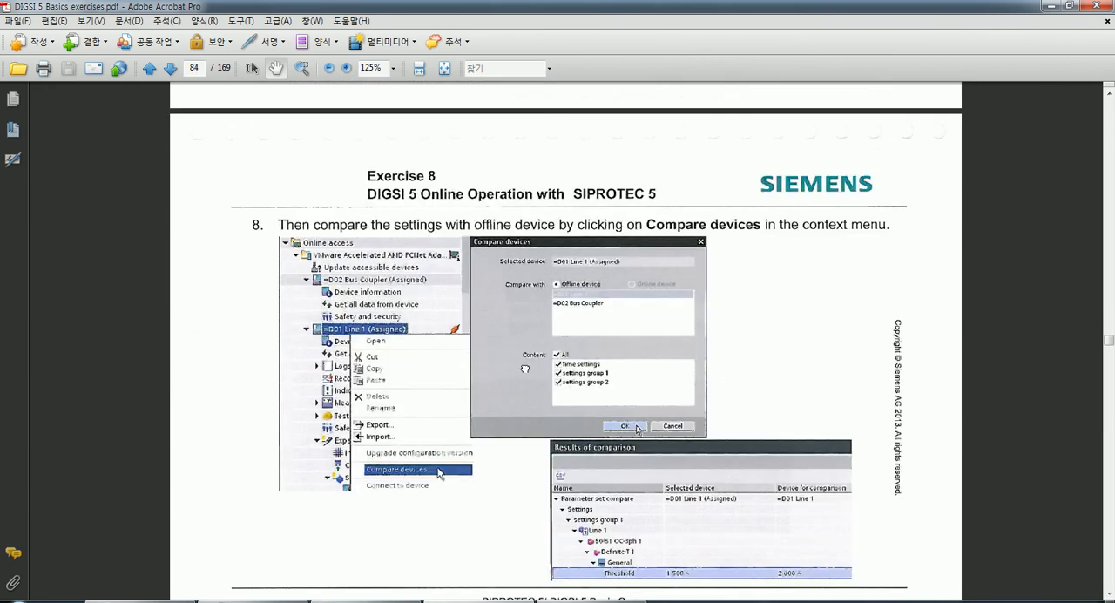
pyautogui.scroll(-1, 523, 306)
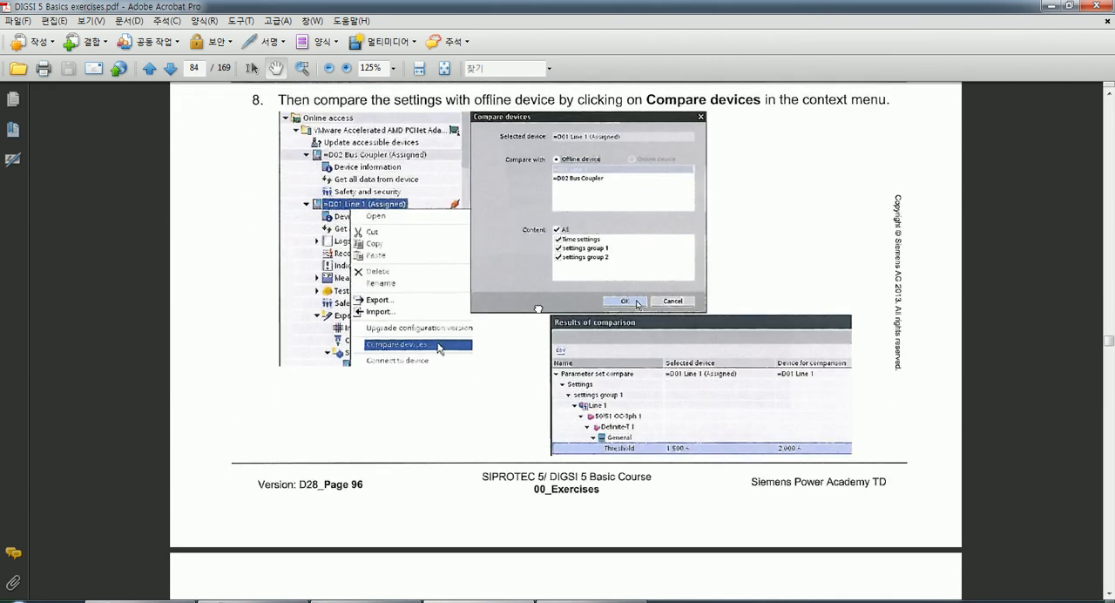
pyautogui.scroll(-2, 538, 308)
pyautogui.scroll(-1, 526, 383)
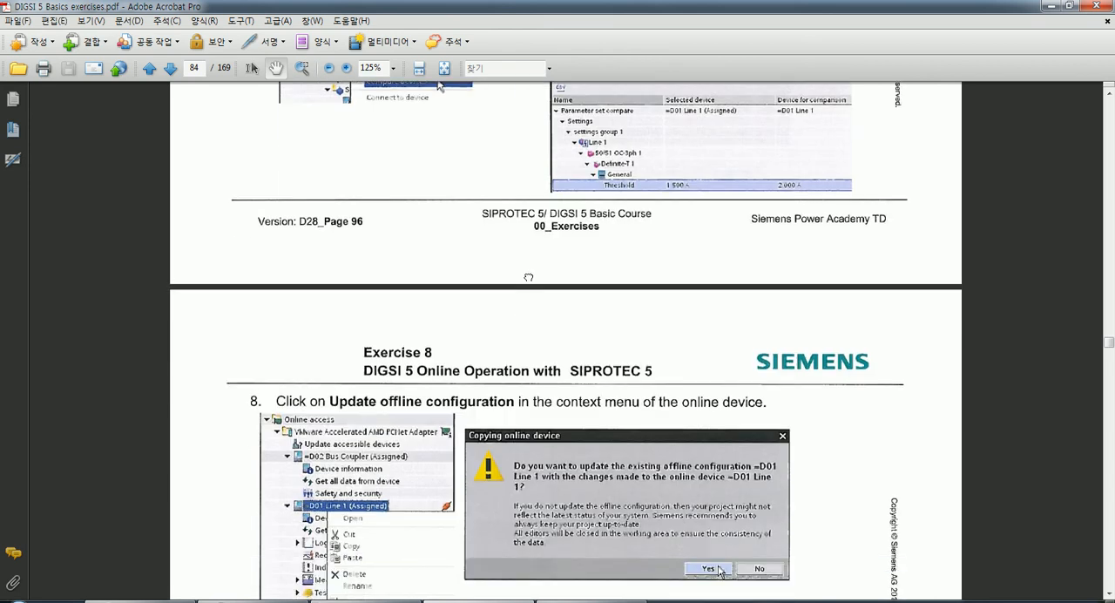
pyautogui.scroll(4, 527, 277)
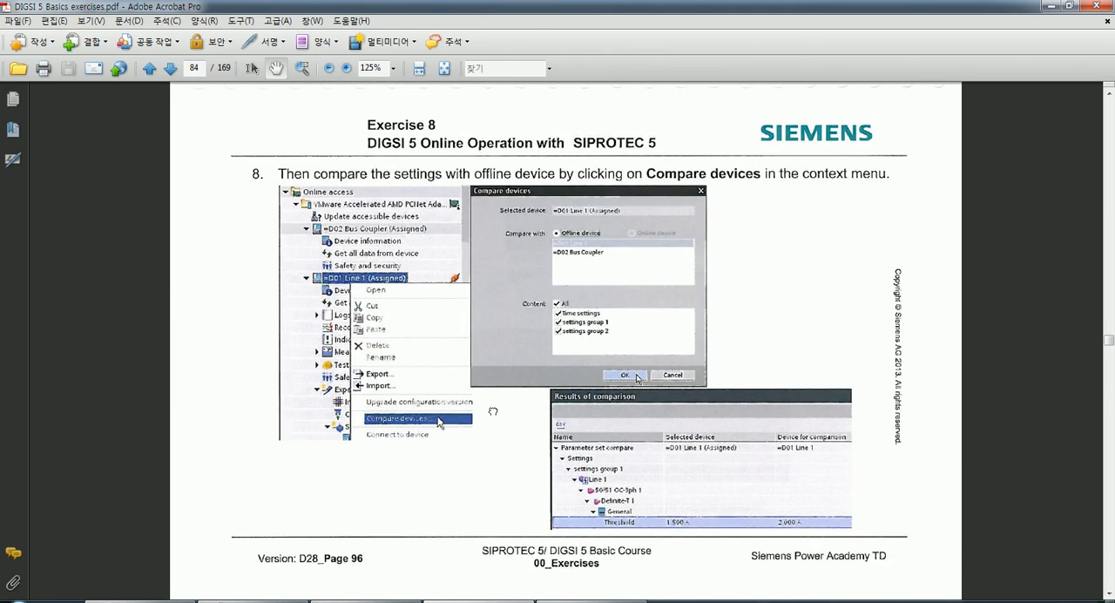
pyautogui.moveTo(493, 411); pyautogui.dragTo(493, 419)
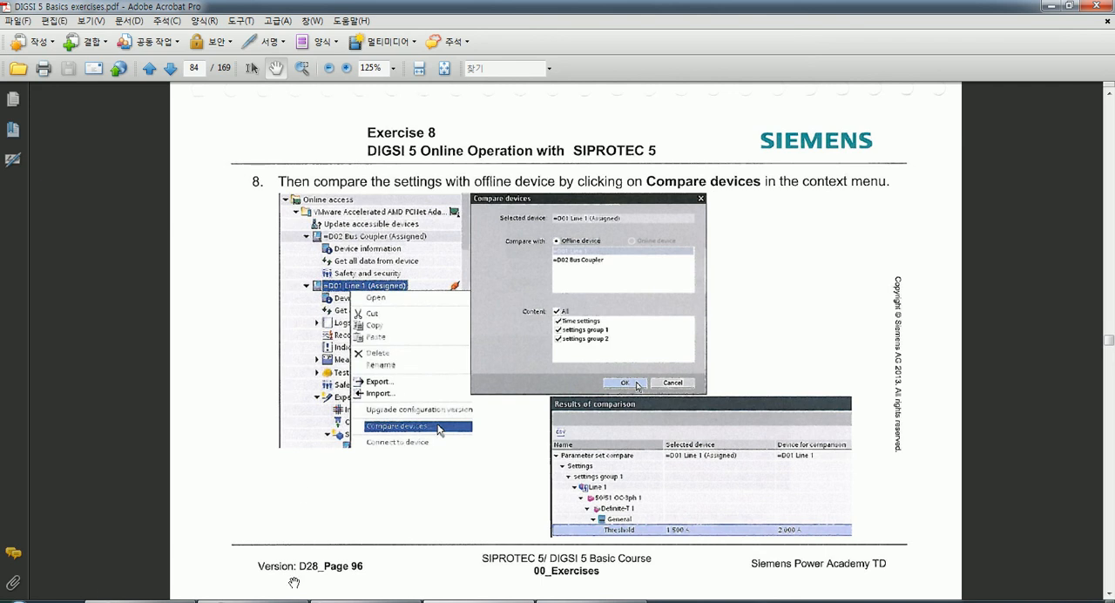
# Return to DIGSI 5 and collapse the online 7SL87 (Assigned) so both device entries show in the project tree.
pyautogui.moveTo(252, 601)
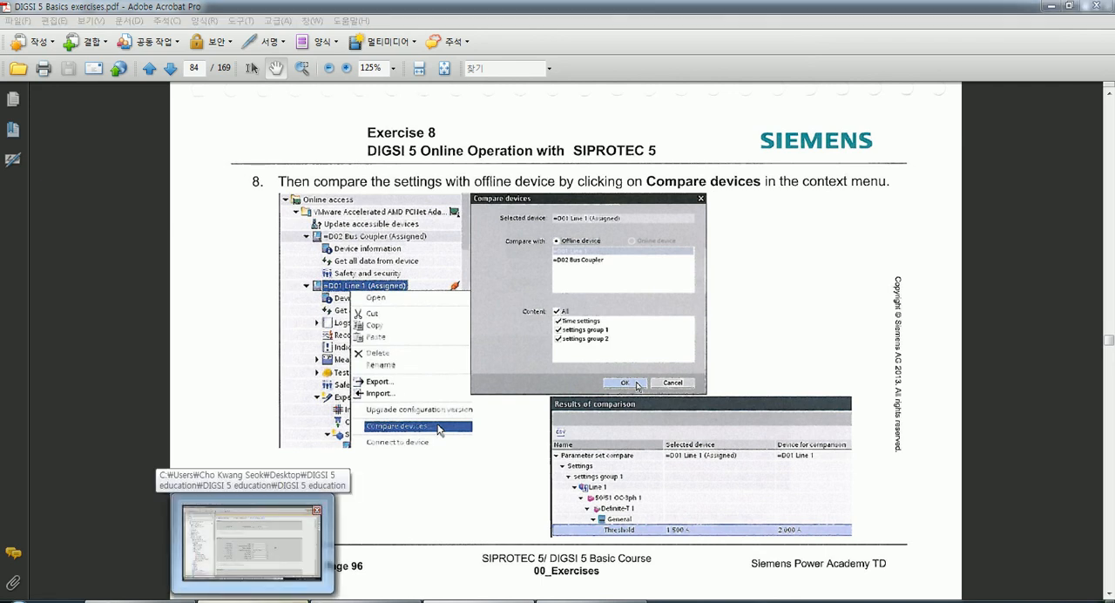
pyautogui.click(227, 557)
pyautogui.moveTo(251, 440); pyautogui.dragTo(251, 267)
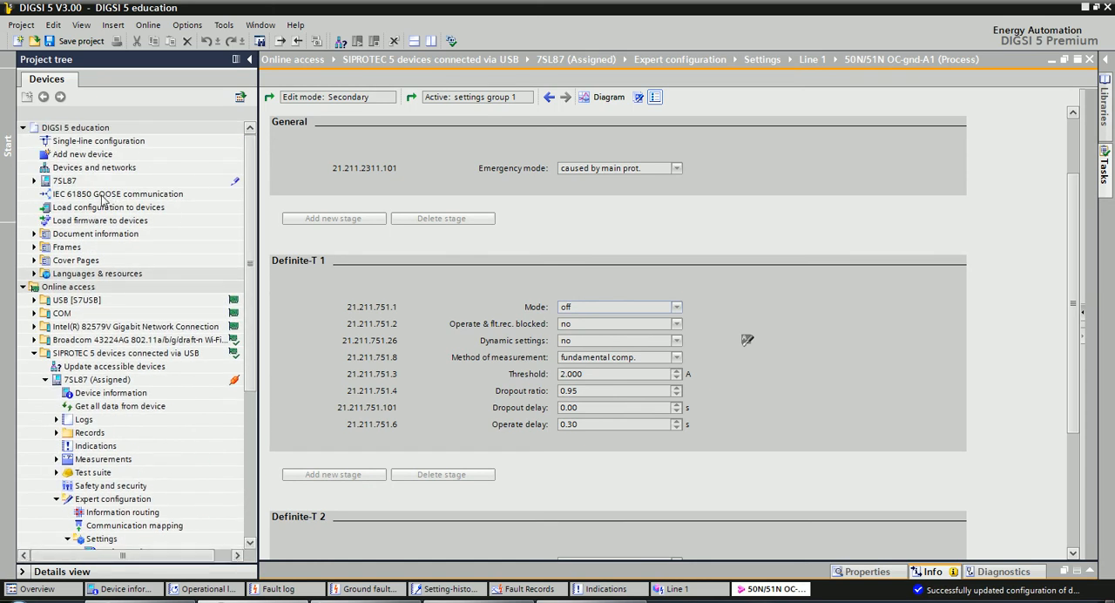
pyautogui.click(63, 181)
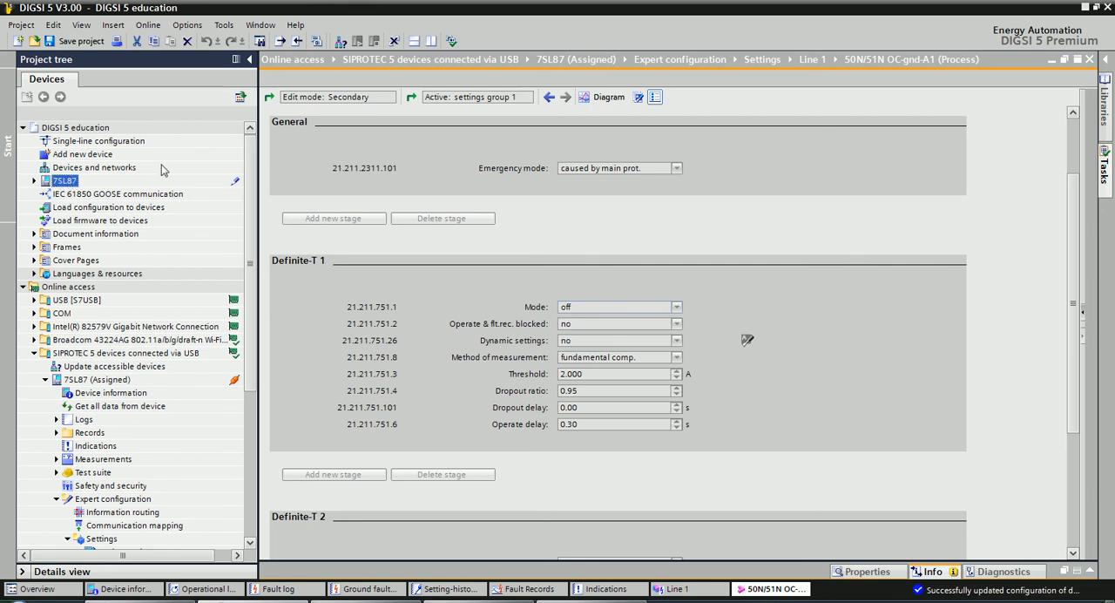
pyautogui.moveTo(248, 291); pyautogui.dragTo(249, 351)
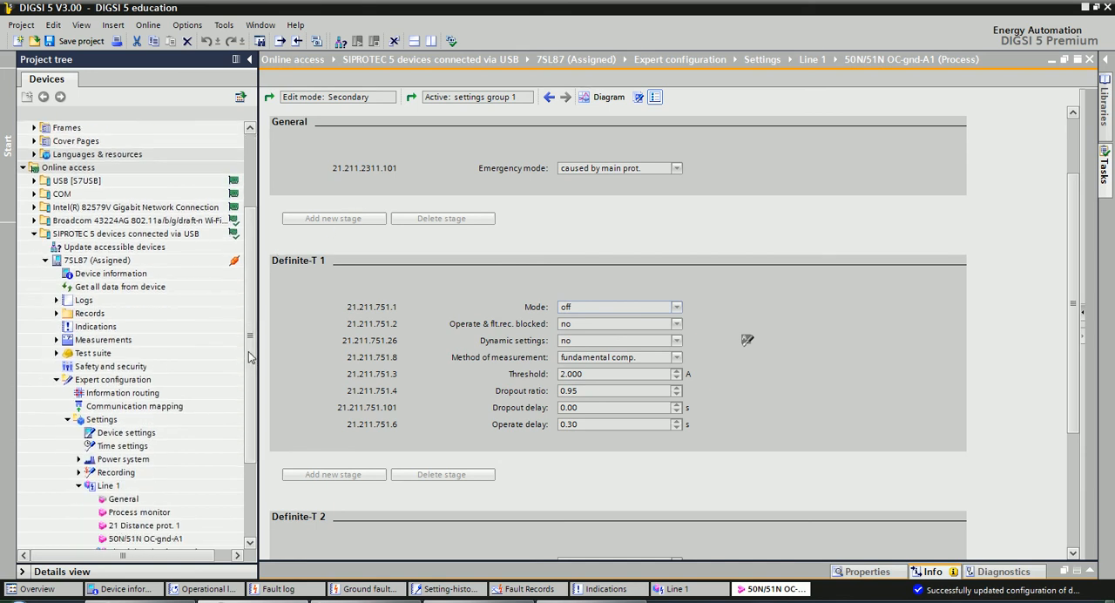
pyautogui.click(45, 266)
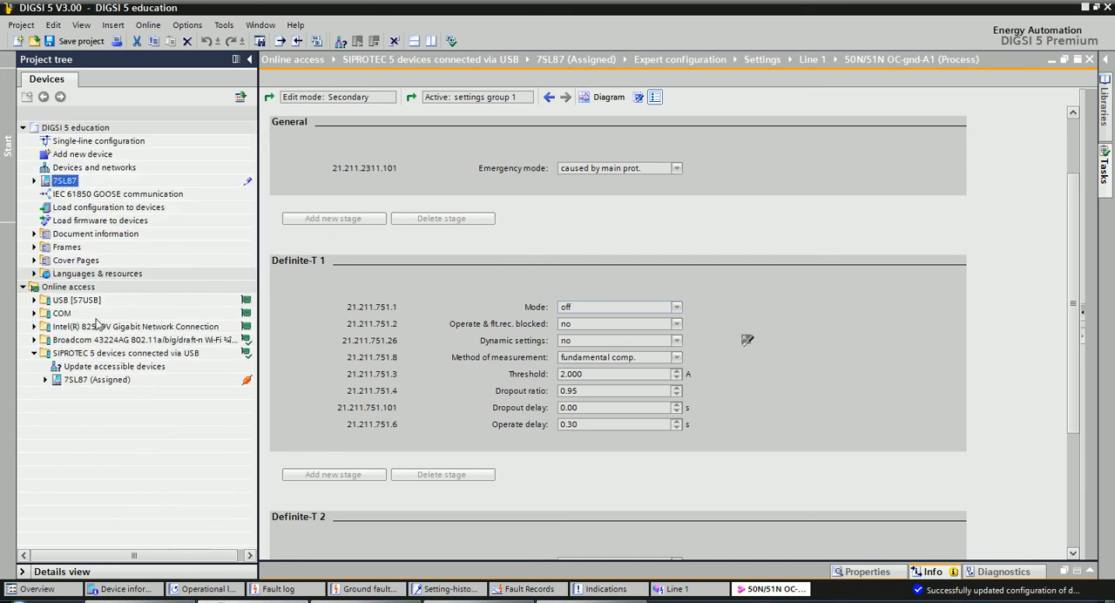
pyautogui.click(101, 383)
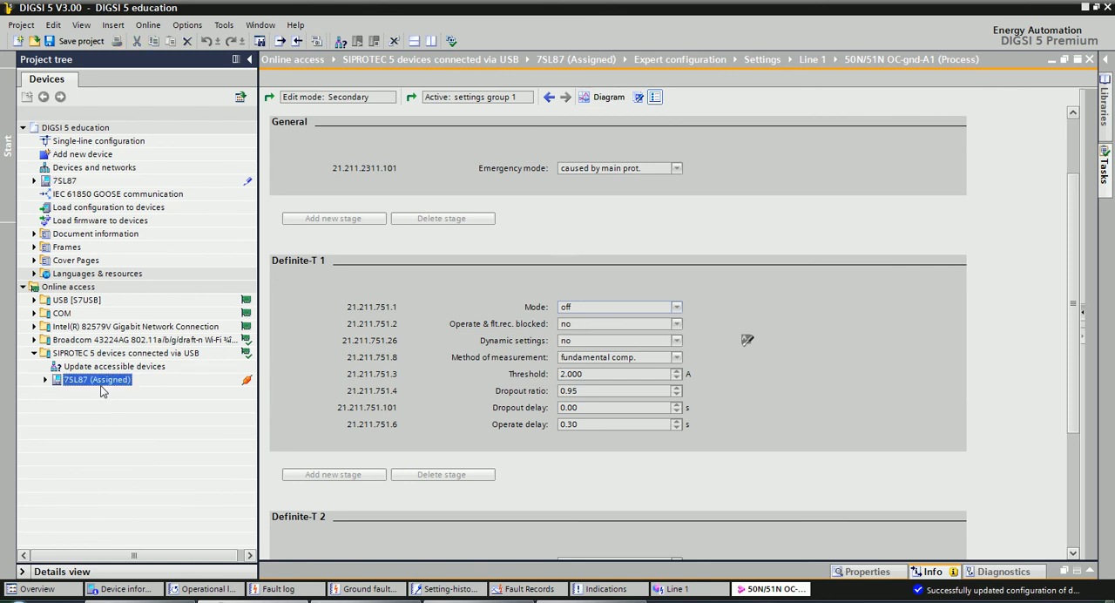
pyautogui.click(46, 381)
pyautogui.click(46, 380)
pyautogui.click(62, 183)
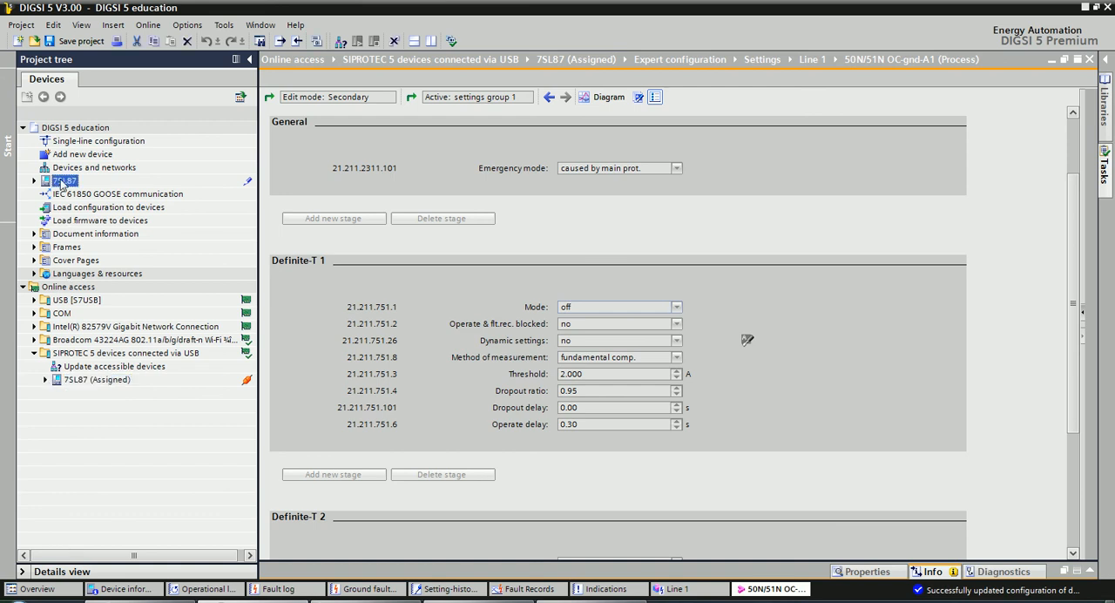
pyautogui.click(90, 381)
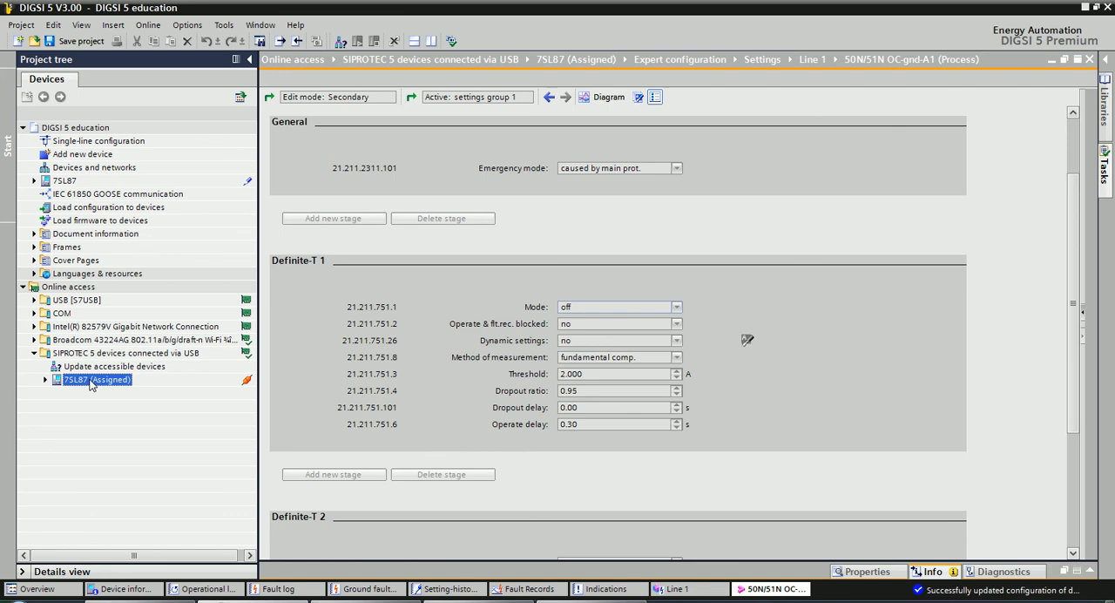
pyautogui.click(64, 183)
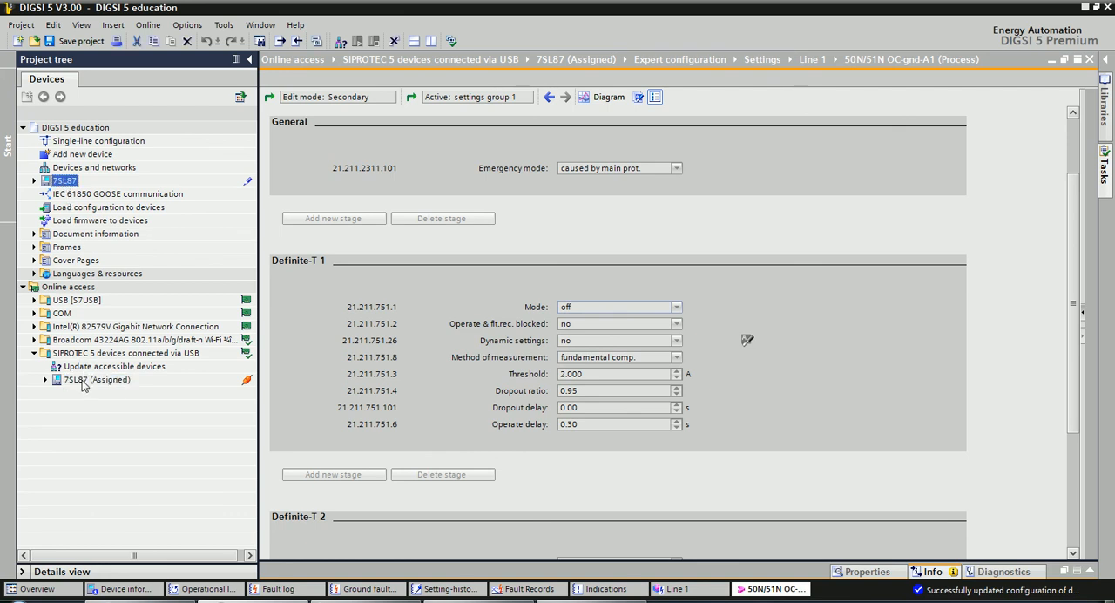
# View the device comparison options for the online 7SL87 (Assigned) and cancel without comparing.
pyautogui.click(84, 385)
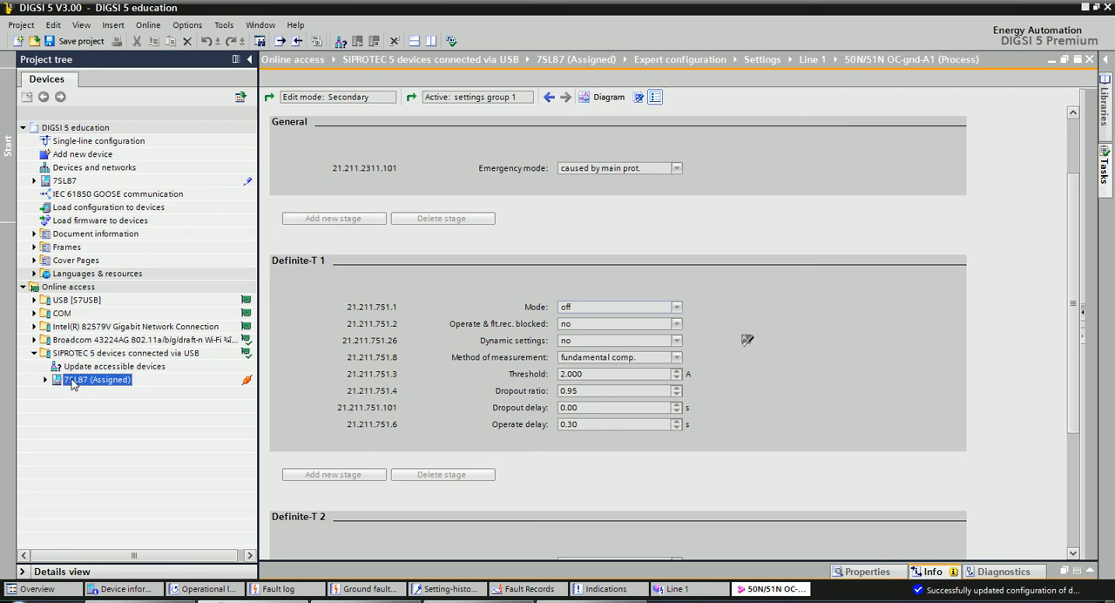
pyautogui.rightClick(73, 385)
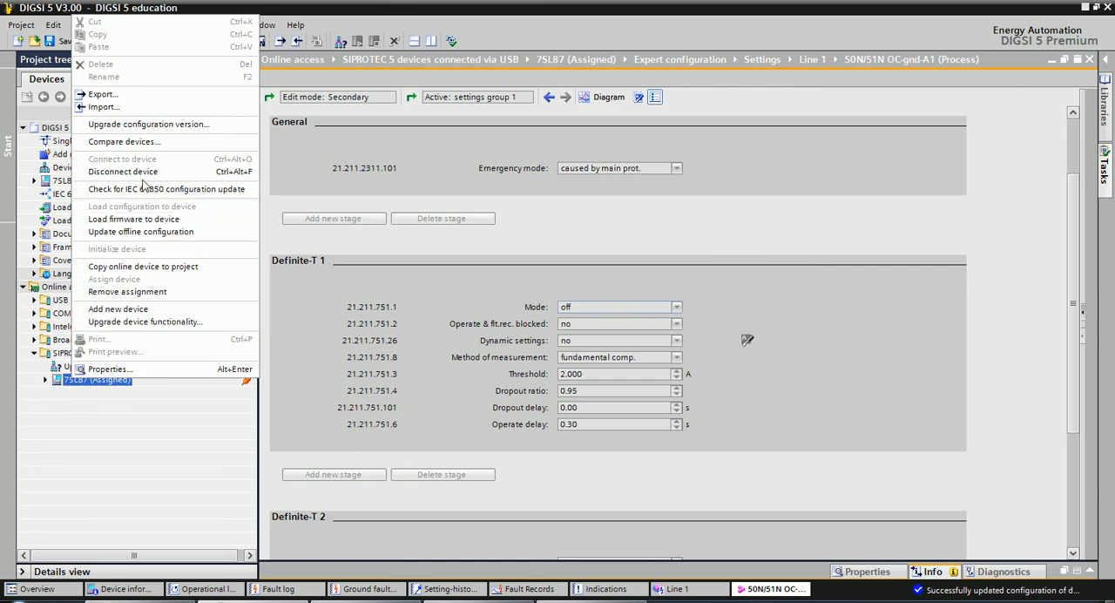
pyautogui.click(123, 145)
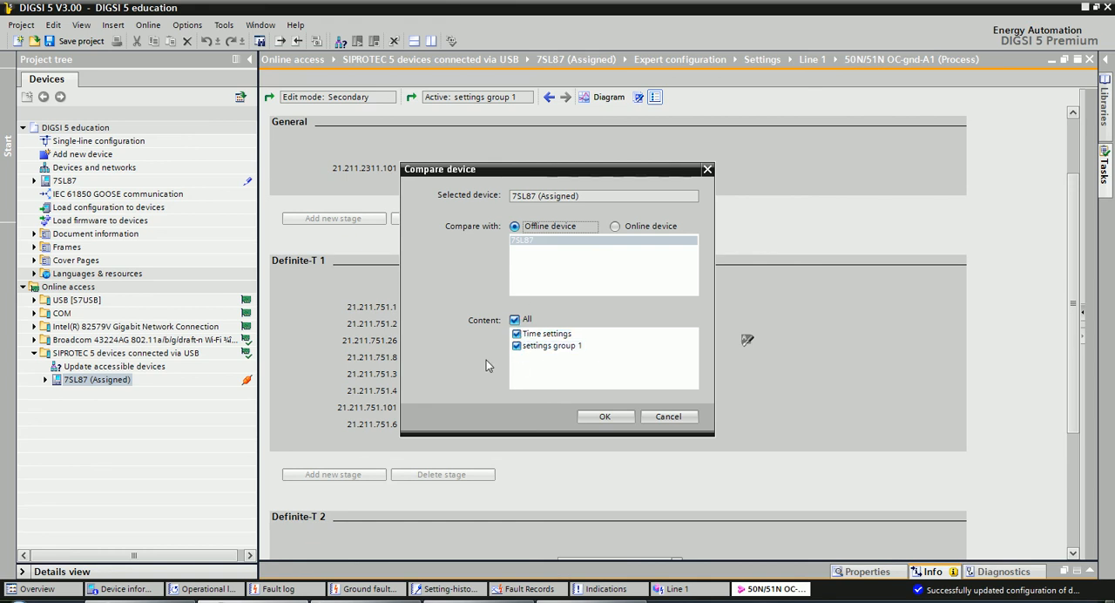
pyautogui.click(668, 416)
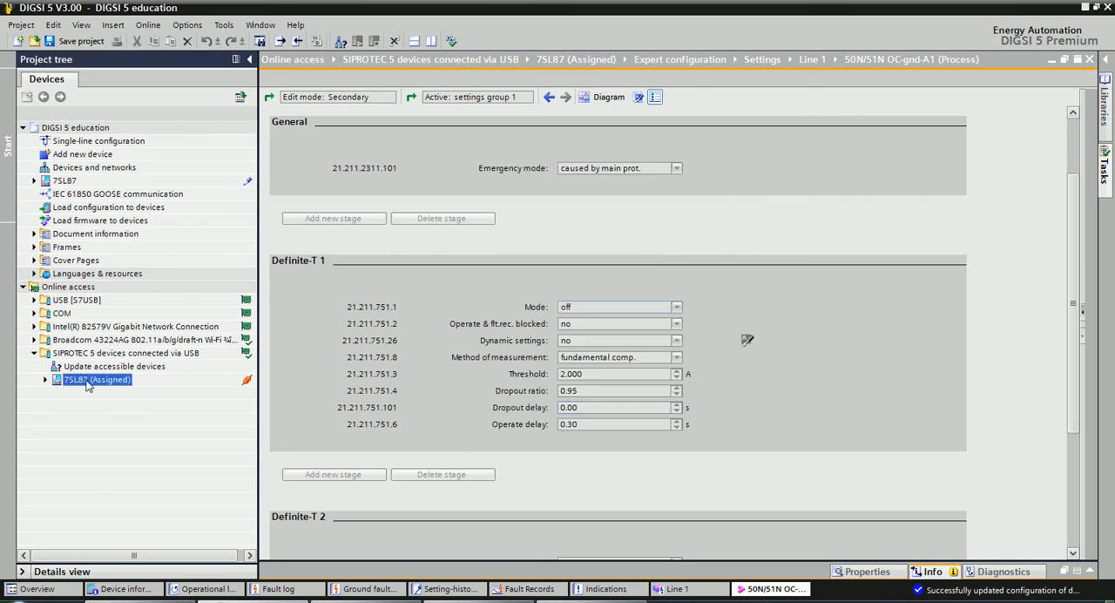
pyautogui.click(61, 182)
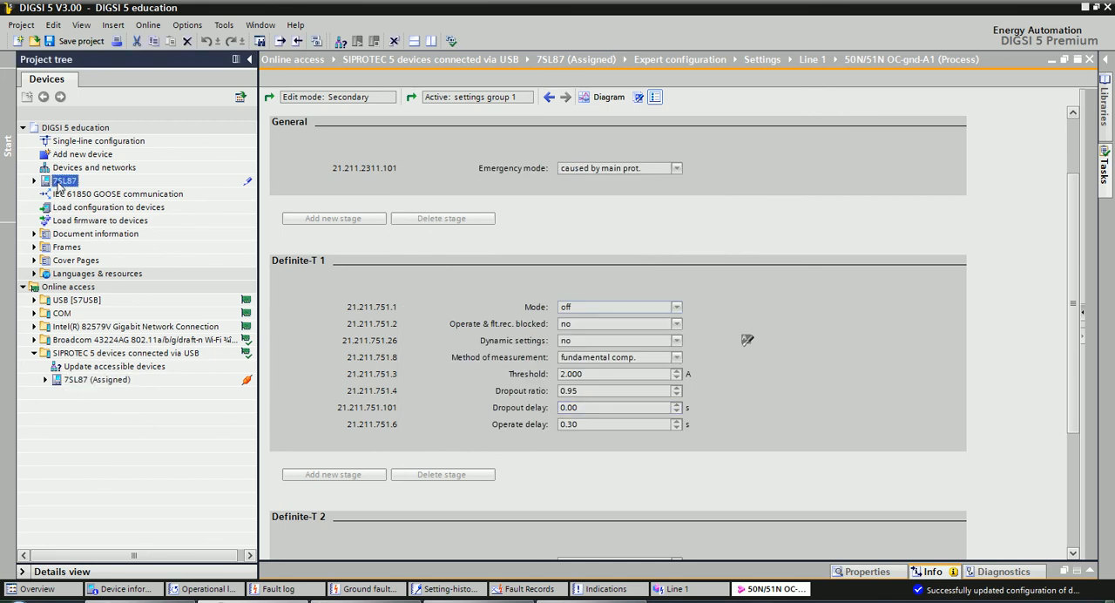
pyautogui.doubleClick(91, 380)
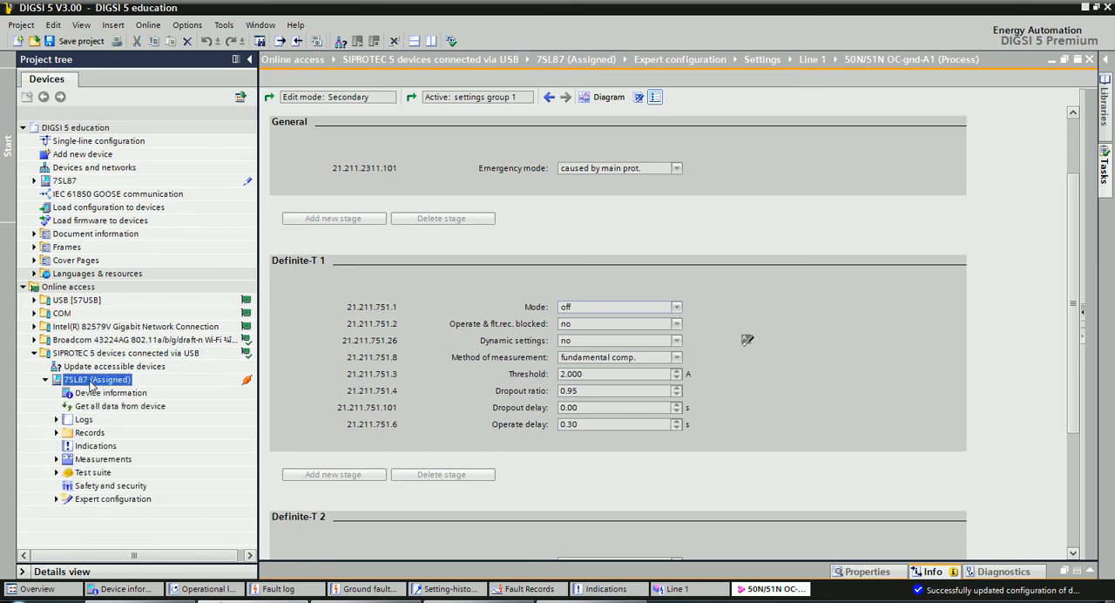
pyautogui.doubleClick(92, 379)
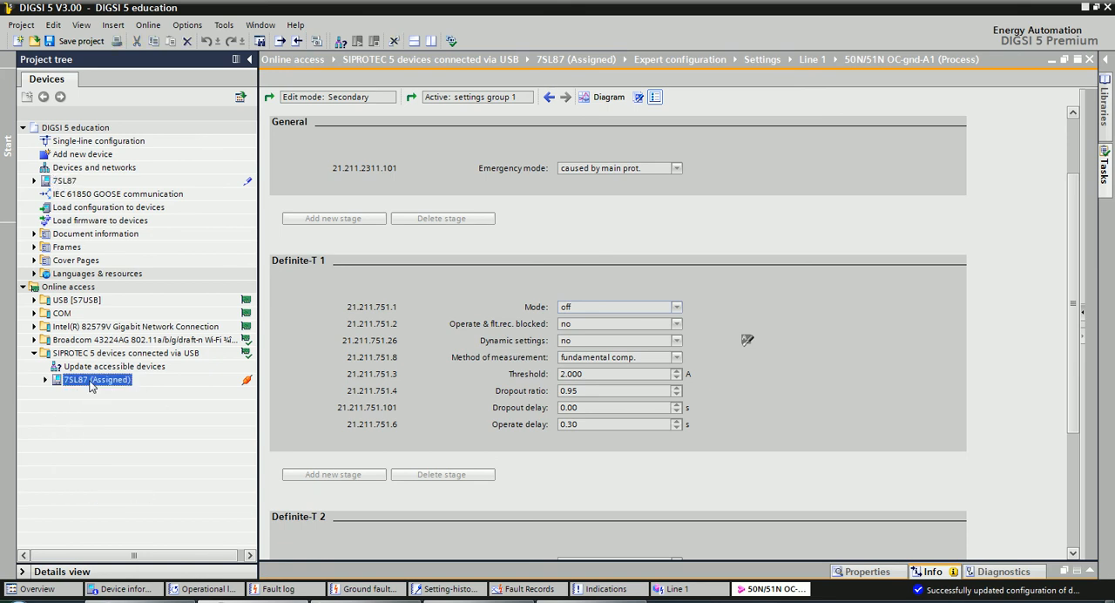
pyautogui.click(62, 183)
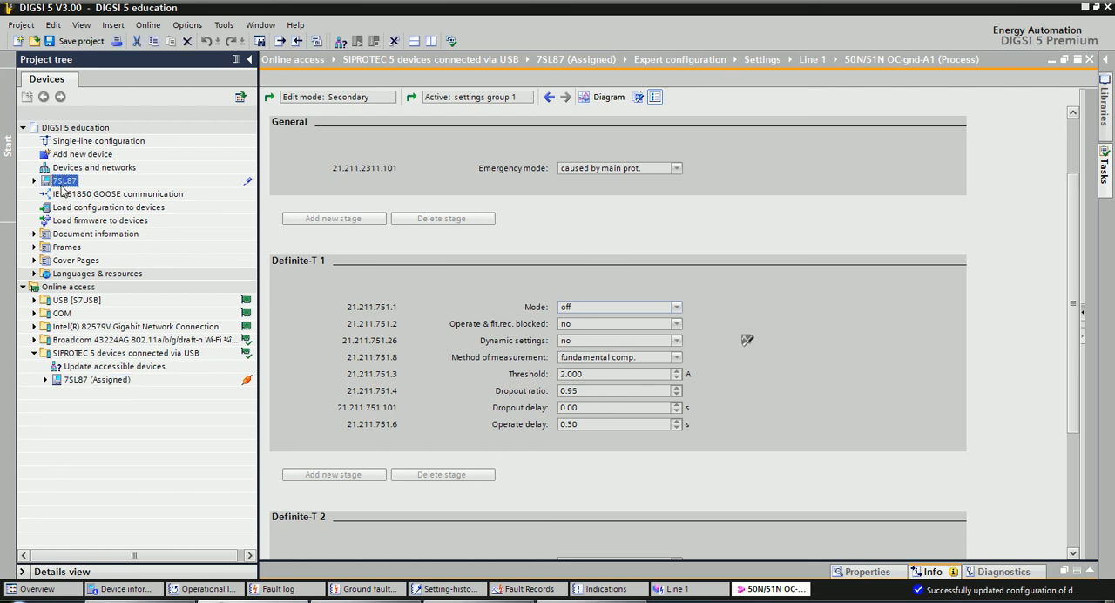
pyautogui.click(88, 381)
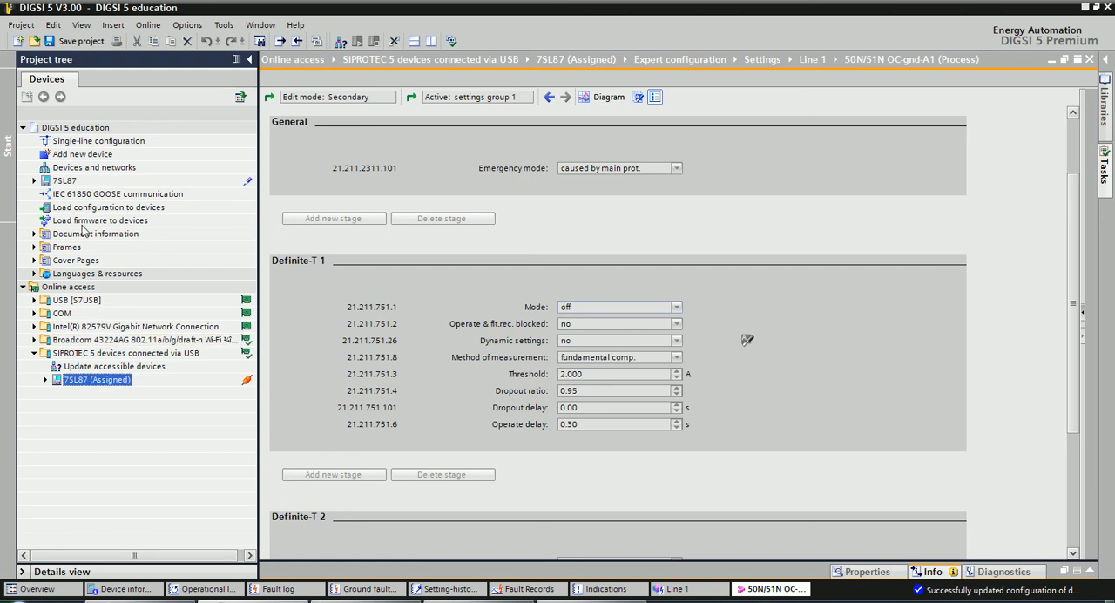
# Check the exercise PDF, return to DIGSI 5, and compare all content of the offline 7SL87 with the online 7SL87 (Assigned).
pyautogui.click(481, 601)
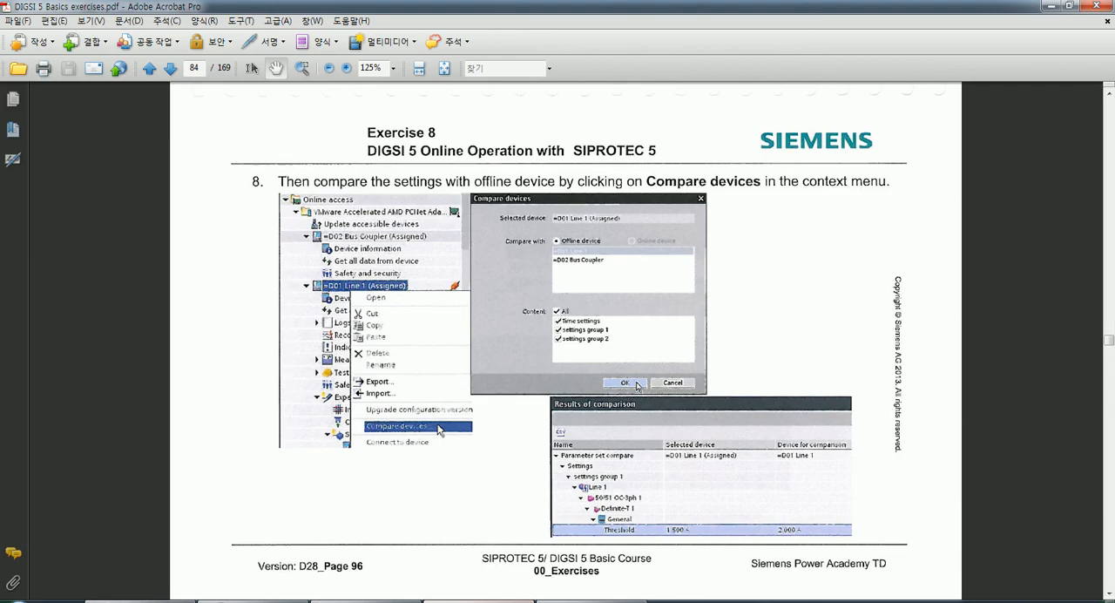
pyautogui.click(481, 601)
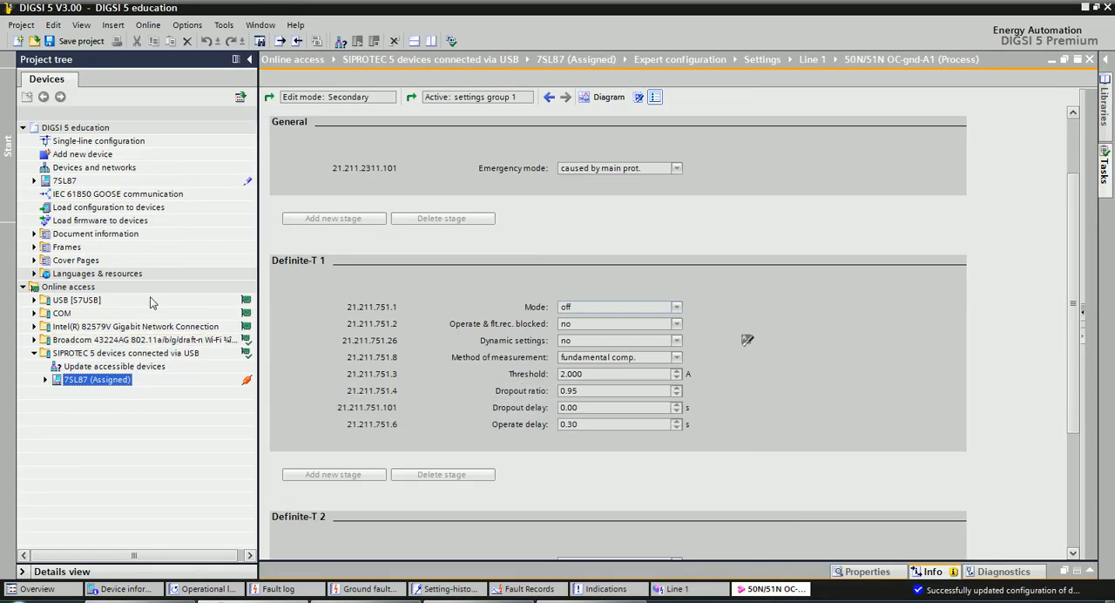
pyautogui.click(63, 181)
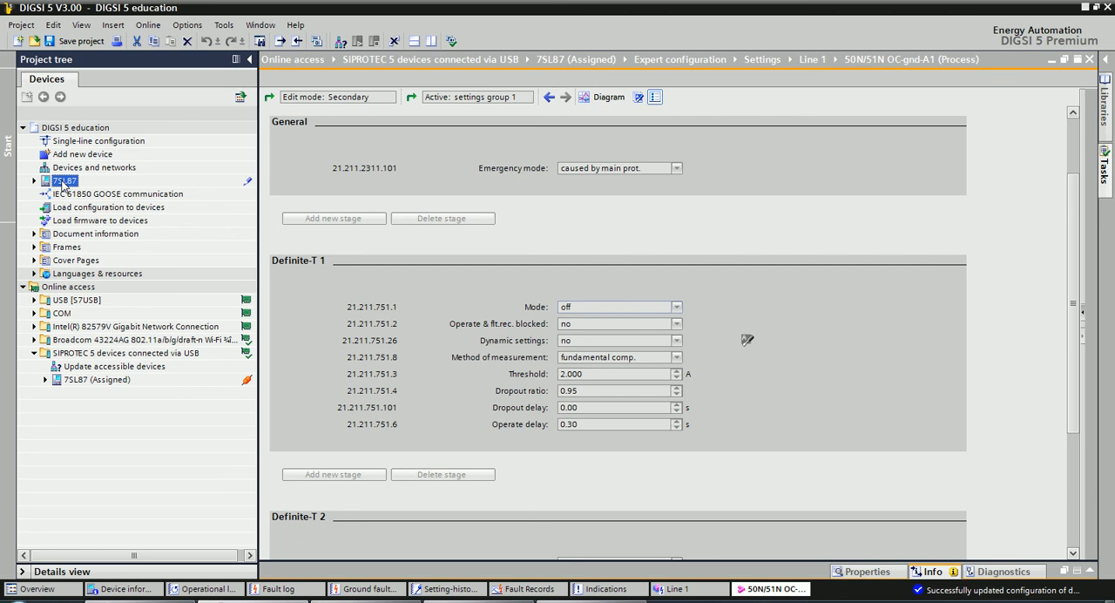
pyautogui.rightClick(63, 183)
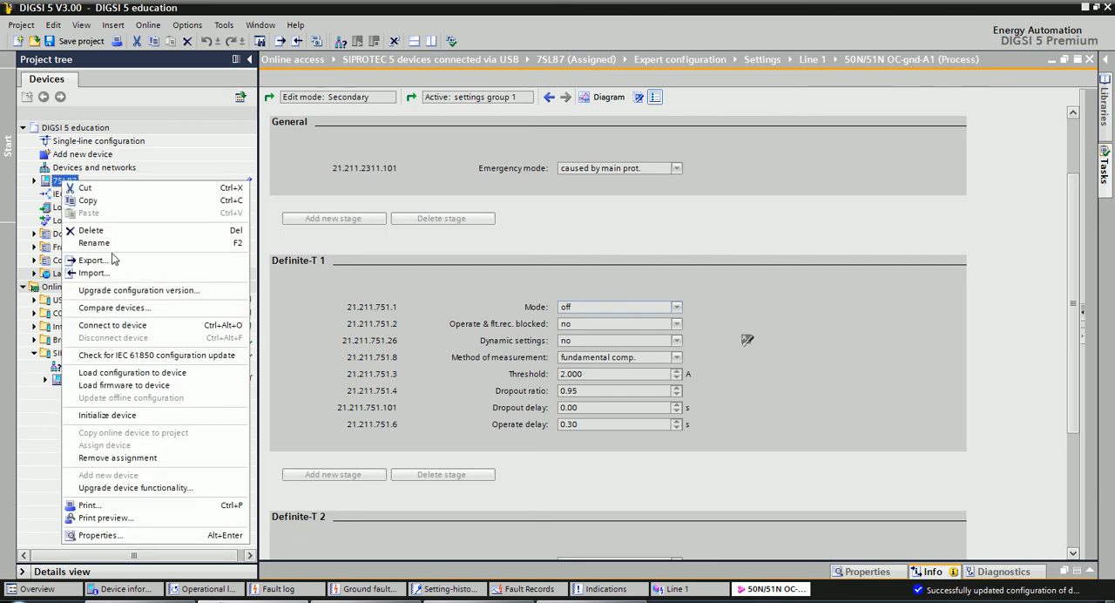
pyautogui.click(111, 310)
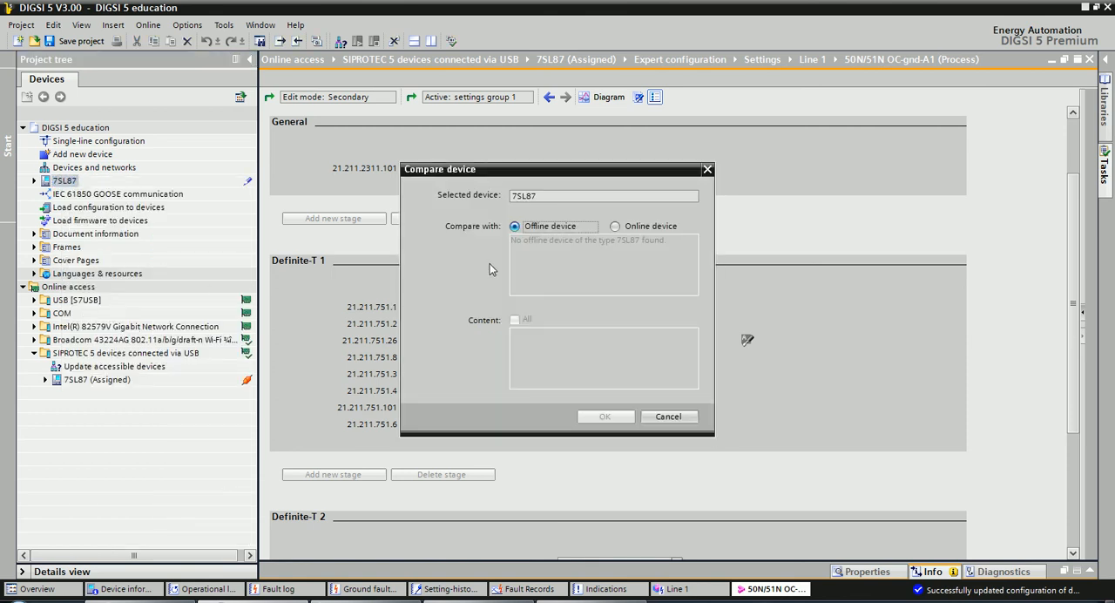
pyautogui.click(614, 227)
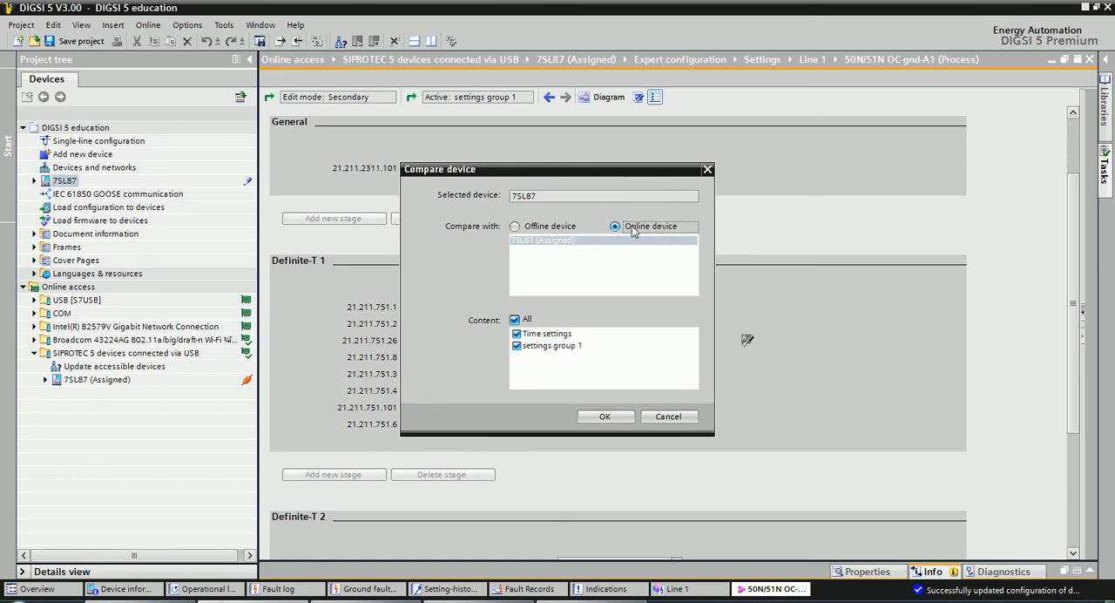
pyautogui.click(599, 417)
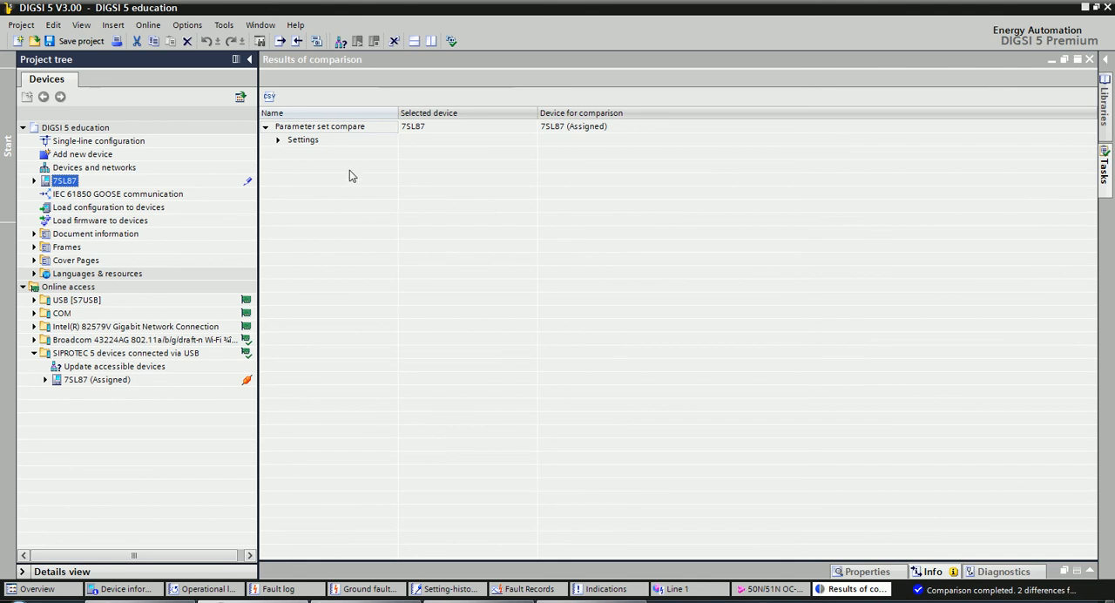
# Expand the comparison results through settings group 1, Line 1 and 50N/51N to Definite-T 1 General and examine the Mode and Threshold differences.
pyautogui.click(277, 139)
pyautogui.click(292, 154)
pyautogui.click(303, 166)
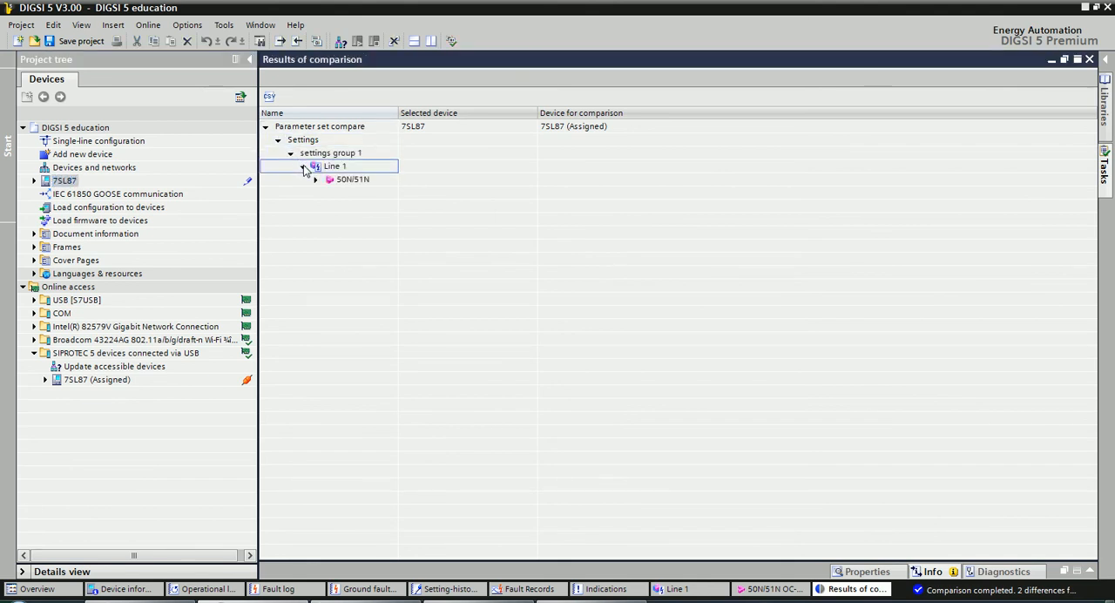
pyautogui.click(316, 180)
pyautogui.click(328, 193)
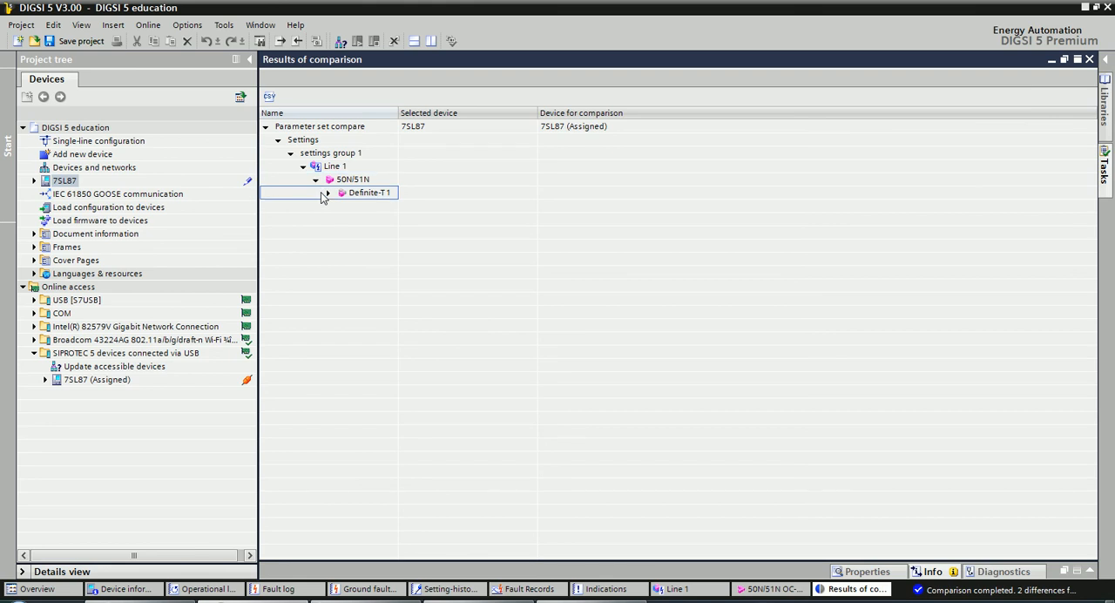
pyautogui.click(340, 206)
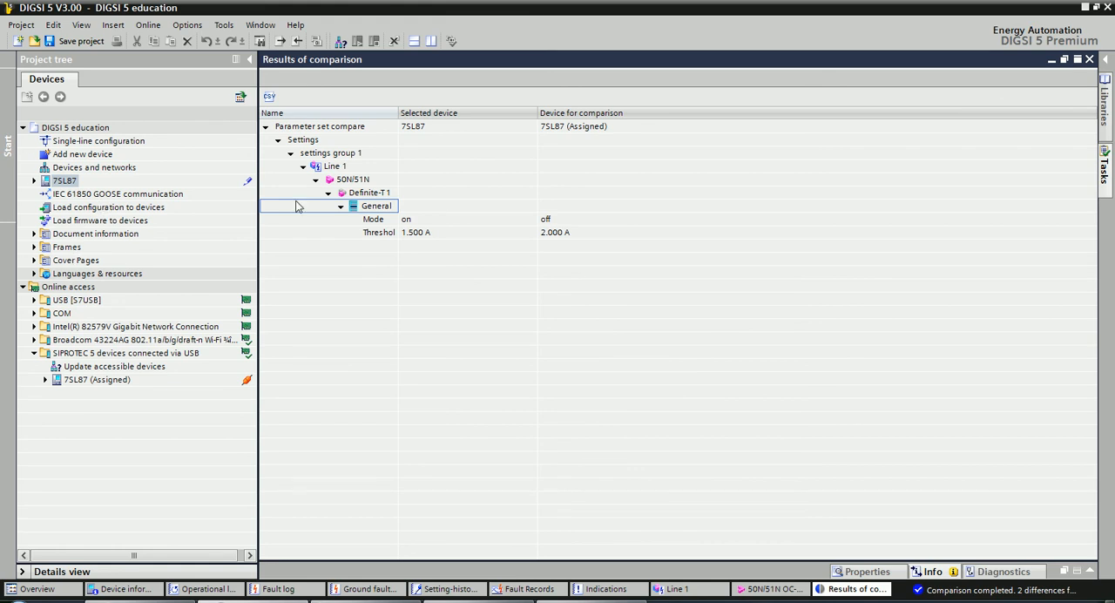
pyautogui.click(415, 233)
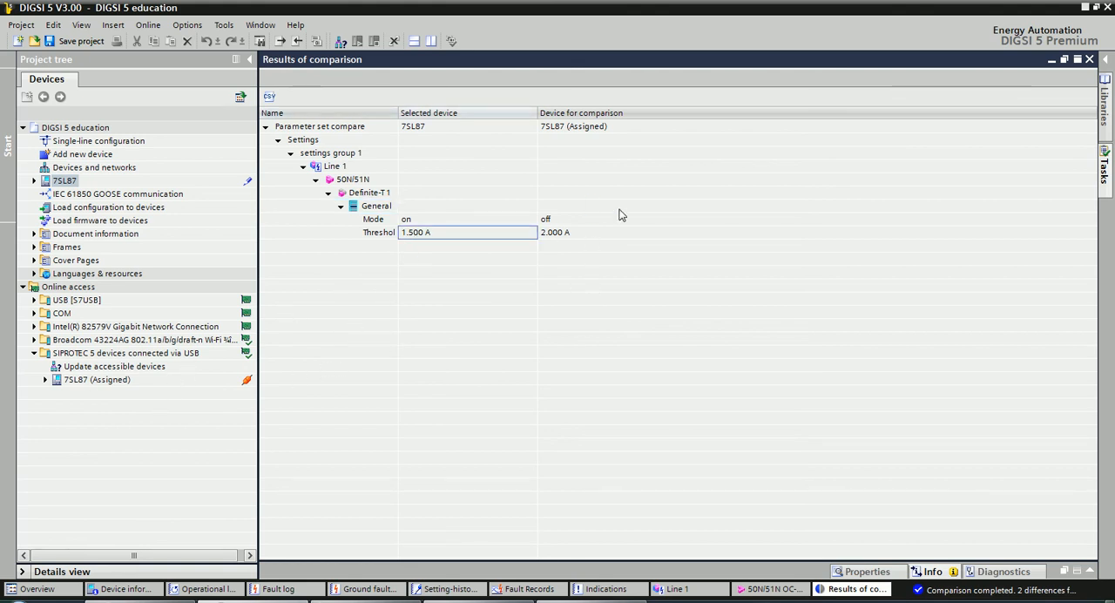
pyautogui.click(547, 220)
pyautogui.click(555, 235)
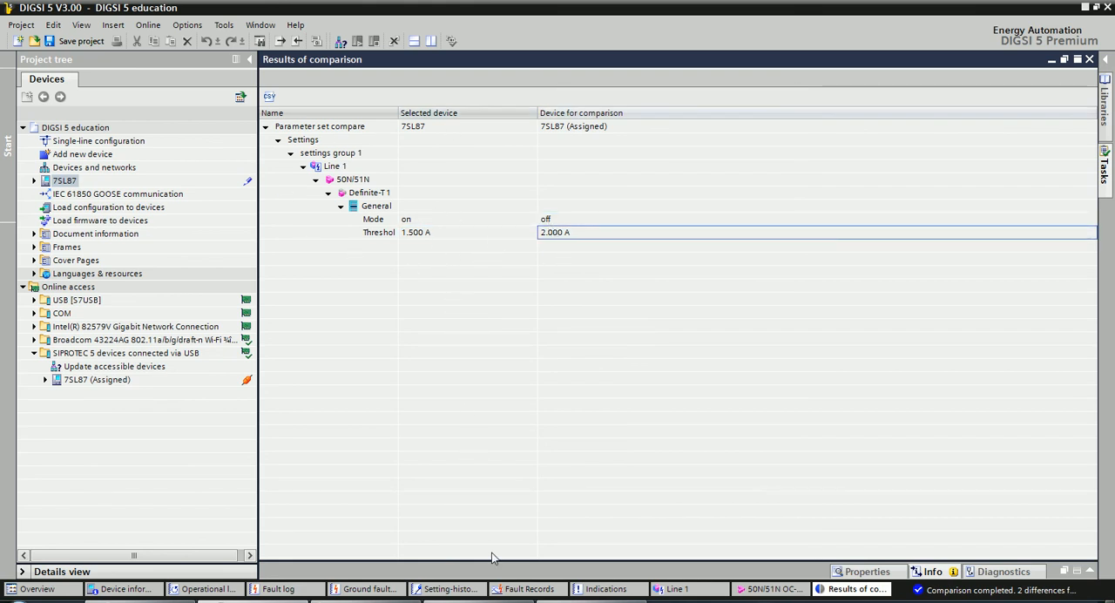
# Switch to the DIGSI 5 Basics exercises PDF and read Exercise 8's instructions for updating the offline configuration and comparing again.
pyautogui.click(474, 601)
pyautogui.moveTo(464, 500); pyautogui.dragTo(460, 361)
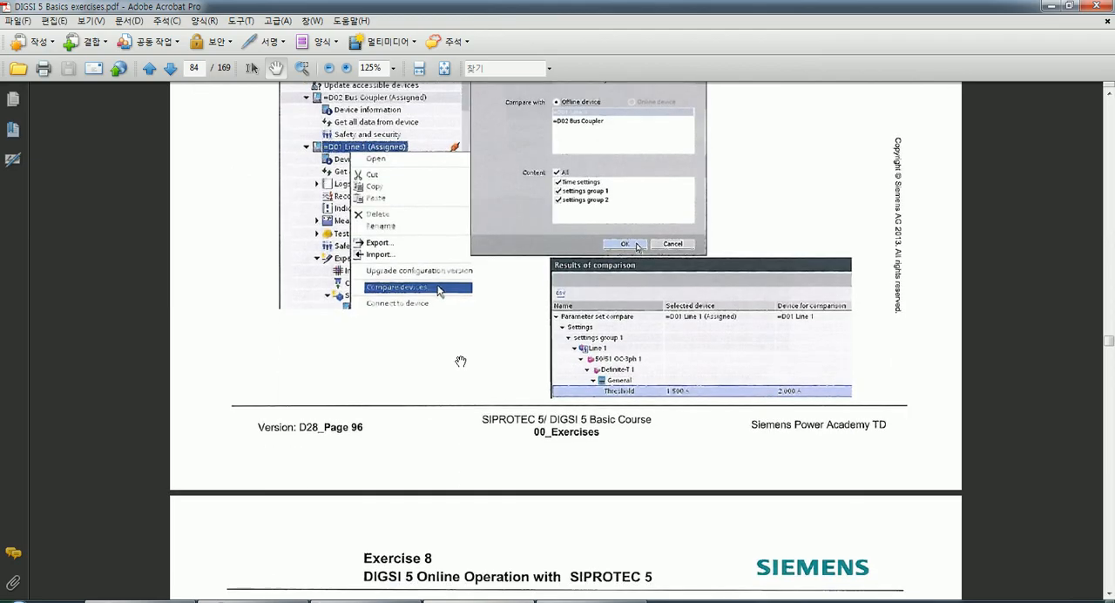
pyautogui.moveTo(459, 439); pyautogui.dragTo(451, 287)
pyautogui.moveTo(454, 437); pyautogui.dragTo(453, 236)
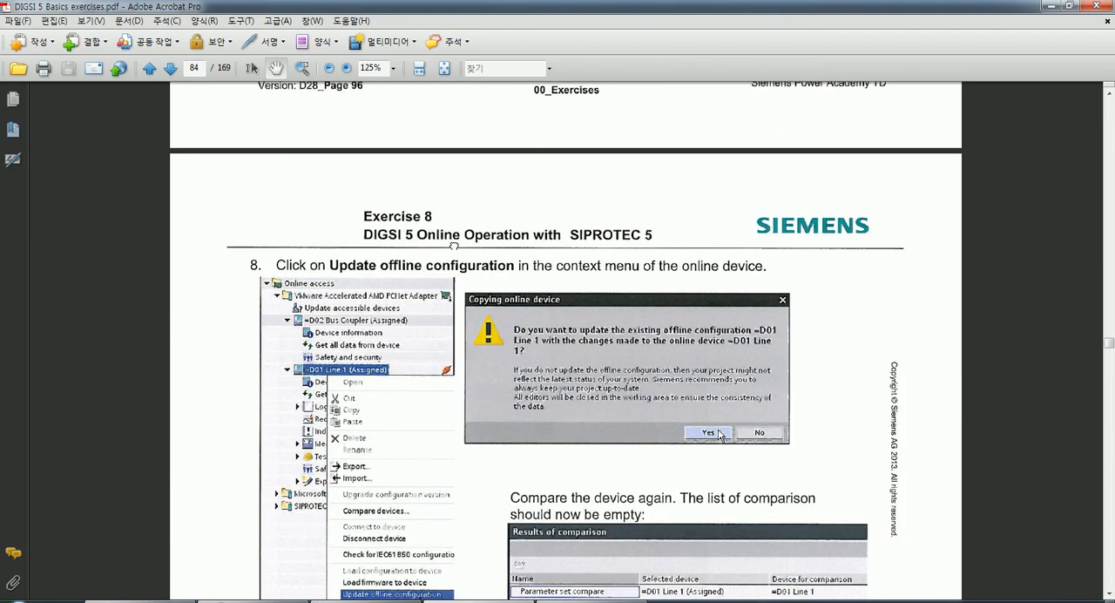
pyautogui.moveTo(460, 374); pyautogui.dragTo(457, 313)
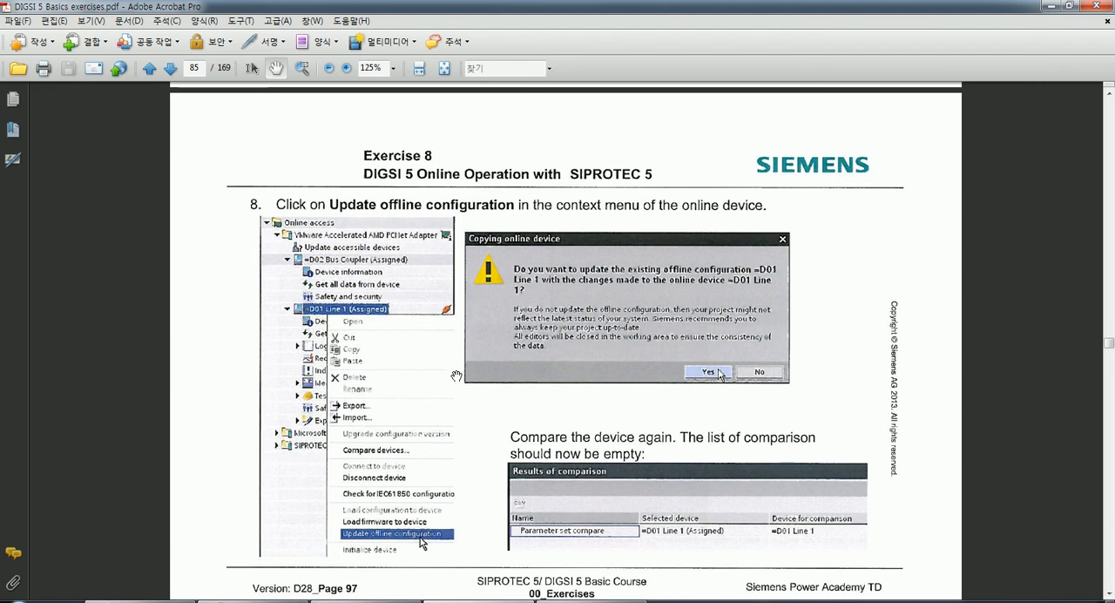
pyautogui.moveTo(456, 377); pyautogui.dragTo(448, 339)
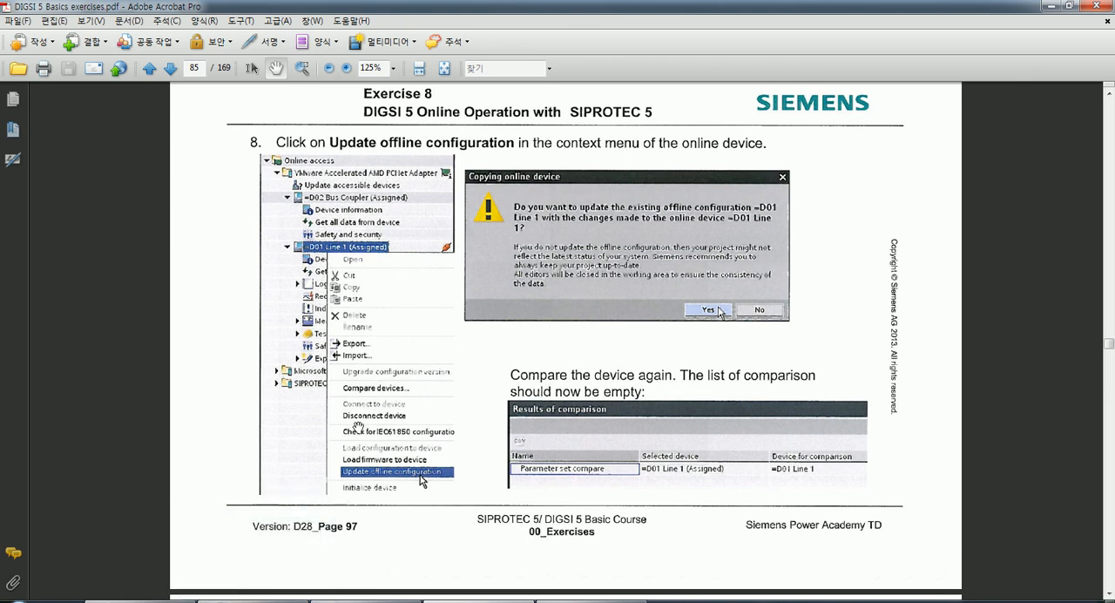
# Return to DIGSI 5, expand the online 7SL87 (Assigned), and look through its Logs and Records folders.
pyautogui.click(264, 601)
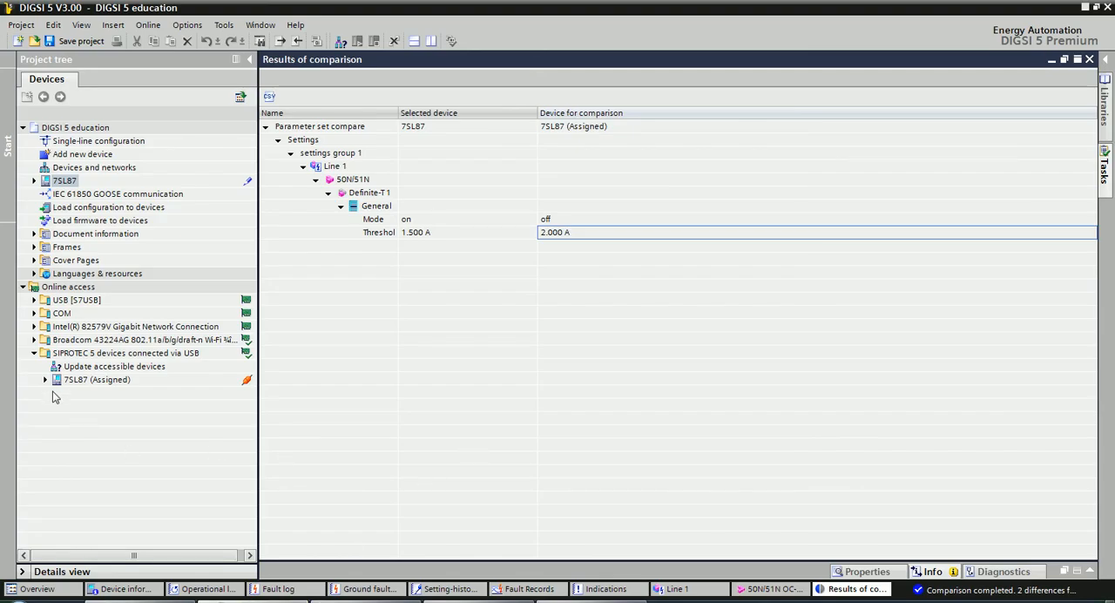
pyautogui.click(46, 380)
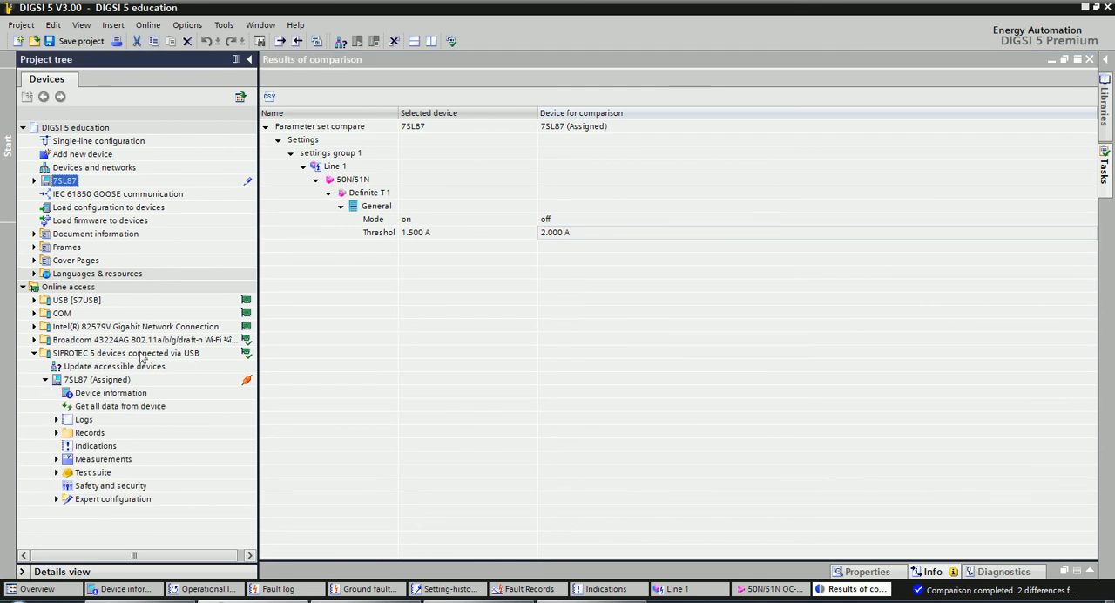
pyautogui.click(110, 408)
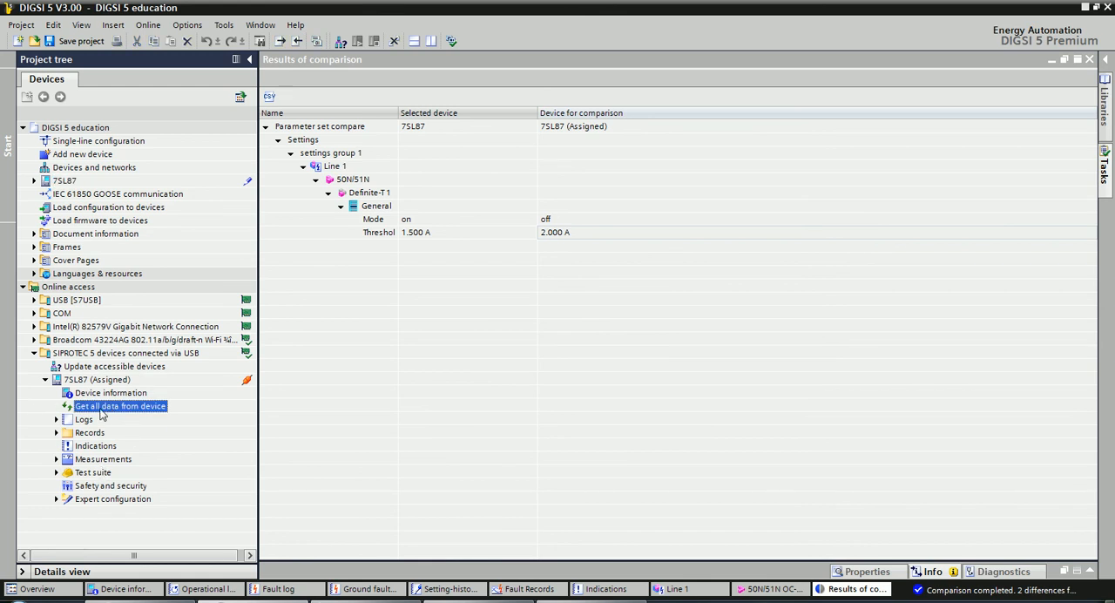
pyautogui.click(57, 421)
pyautogui.click(57, 420)
pyautogui.click(57, 433)
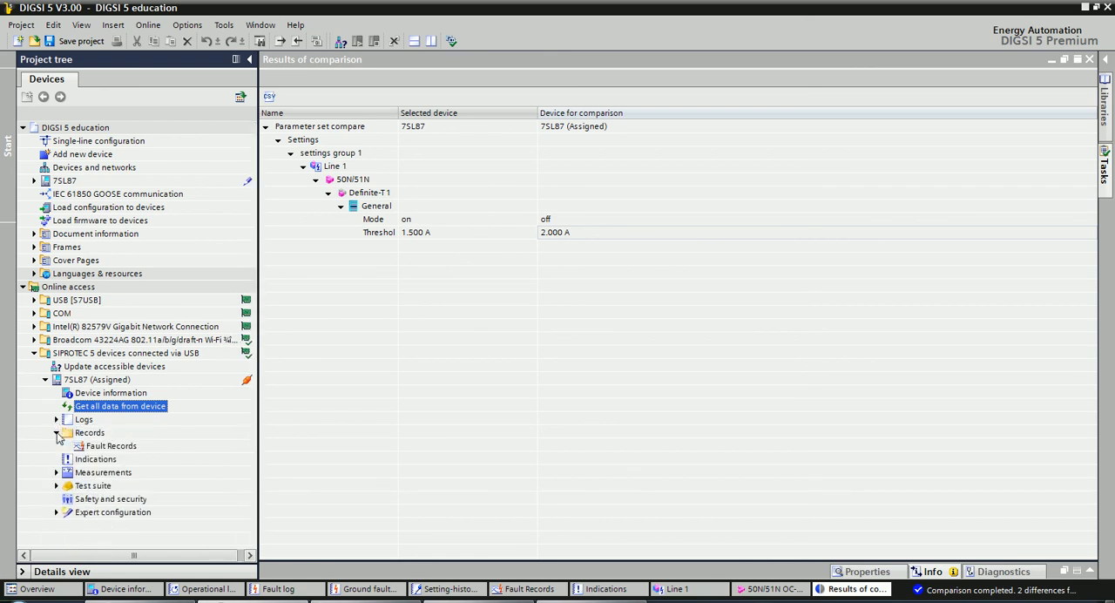
pyautogui.click(56, 433)
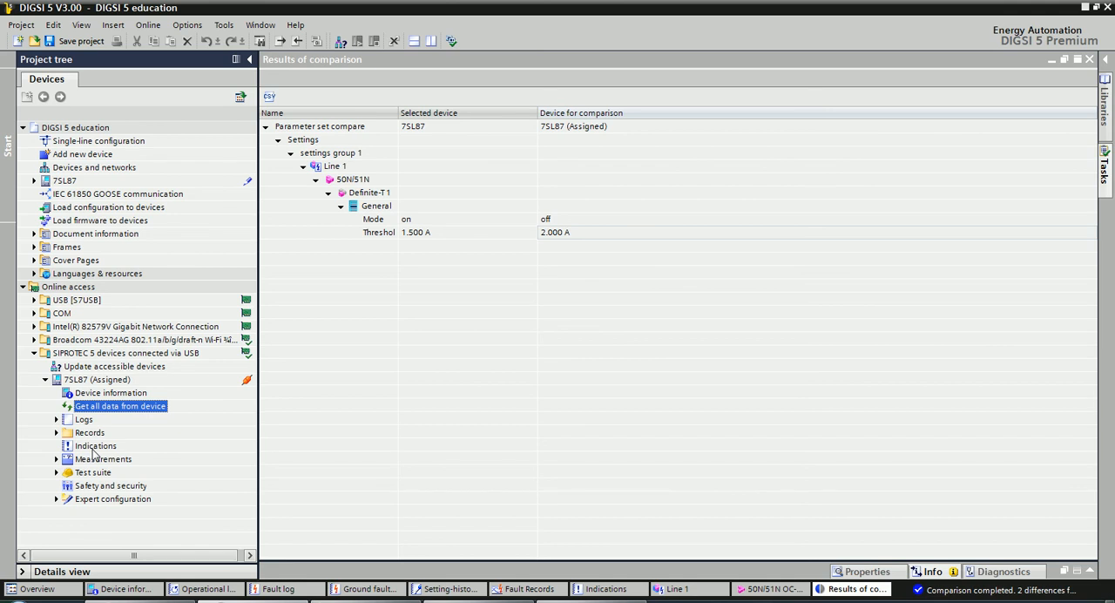
# View the Indications list of the online 7SL87 (Assigned) and locate the online and offline device entries in the project tree.
pyautogui.doubleClick(93, 447)
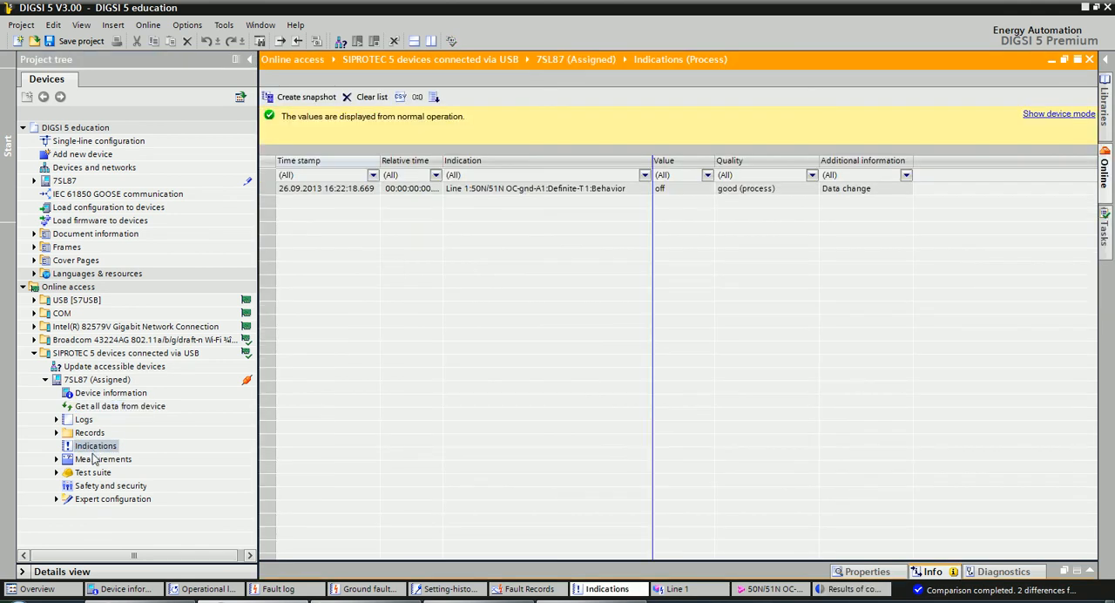
pyautogui.click(95, 462)
pyautogui.click(92, 446)
pyautogui.click(83, 406)
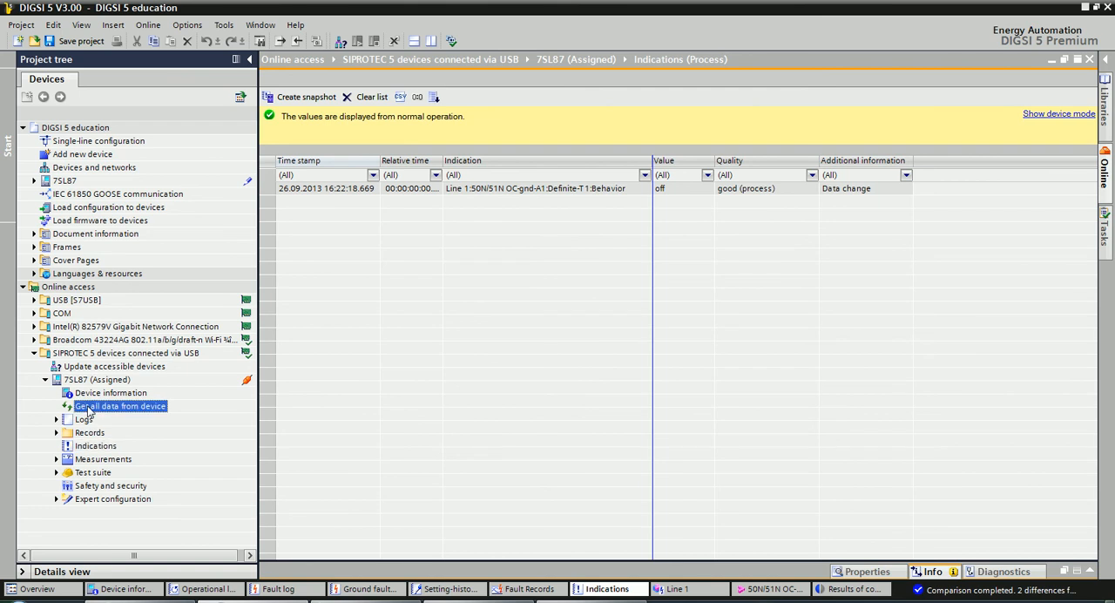
pyautogui.click(71, 370)
pyautogui.click(74, 380)
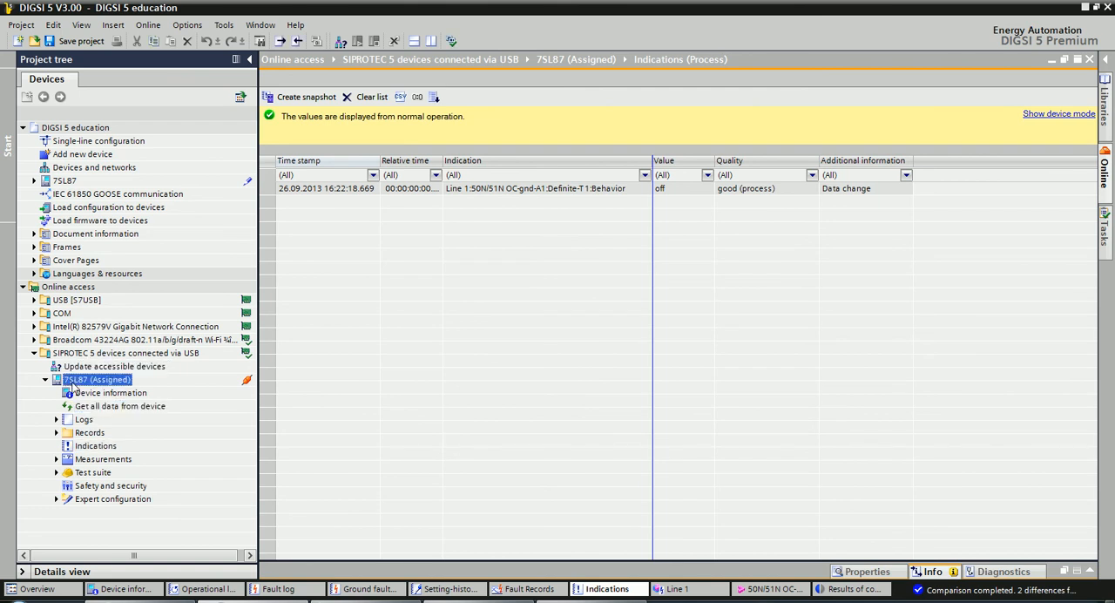
pyautogui.click(64, 181)
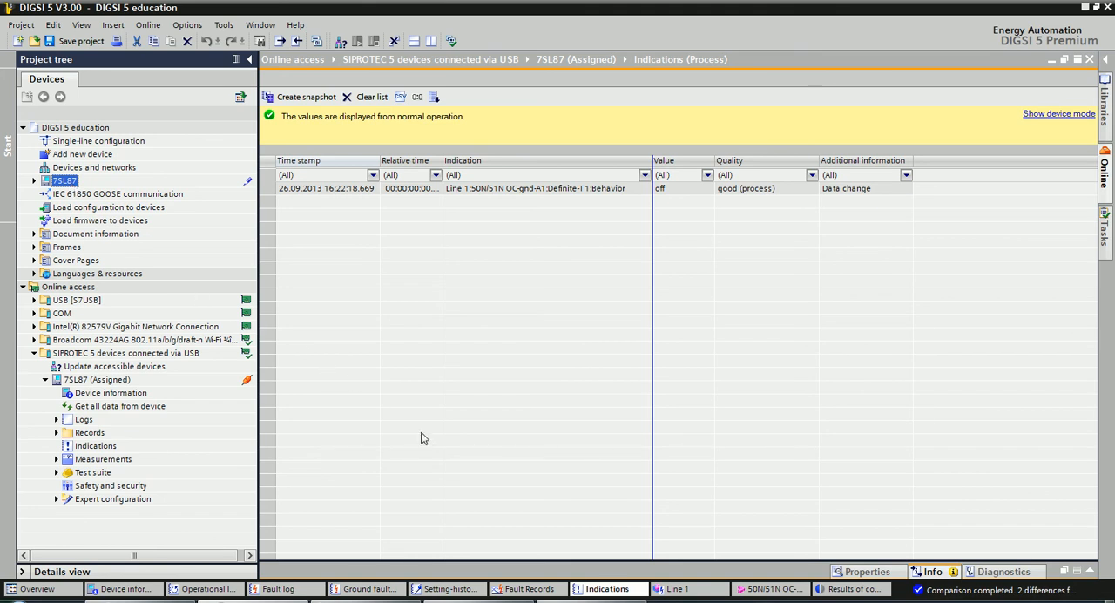
pyautogui.click(479, 600)
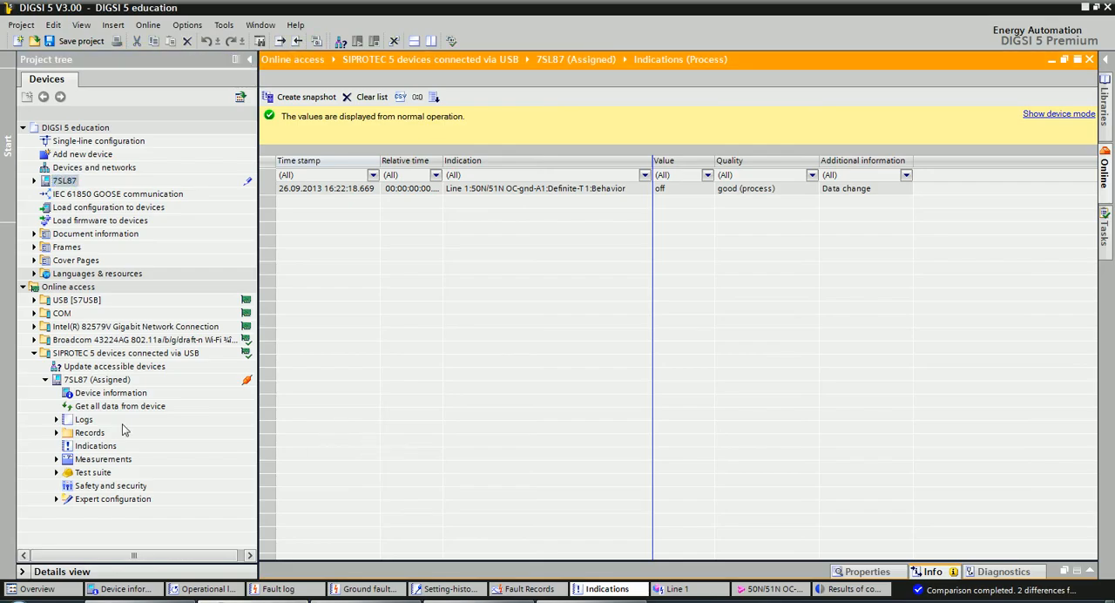
# Collapse the online 7SL87 (Assigned) and update the offline 7SL87 configuration from it, accepting the copy confirmation.
pyautogui.click(45, 381)
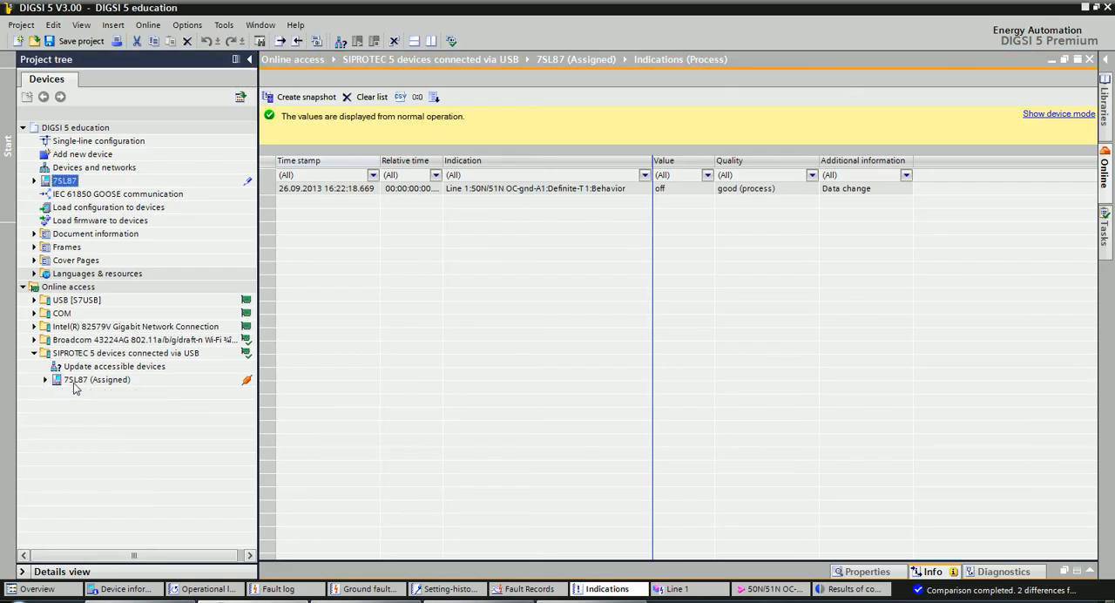
pyautogui.click(75, 381)
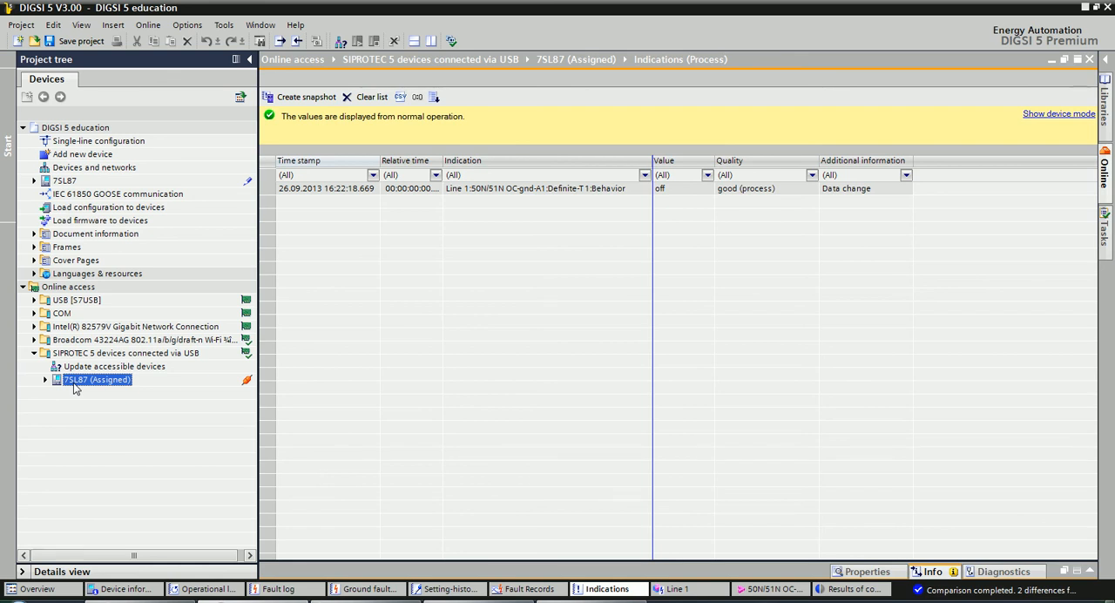
pyautogui.rightClick(75, 388)
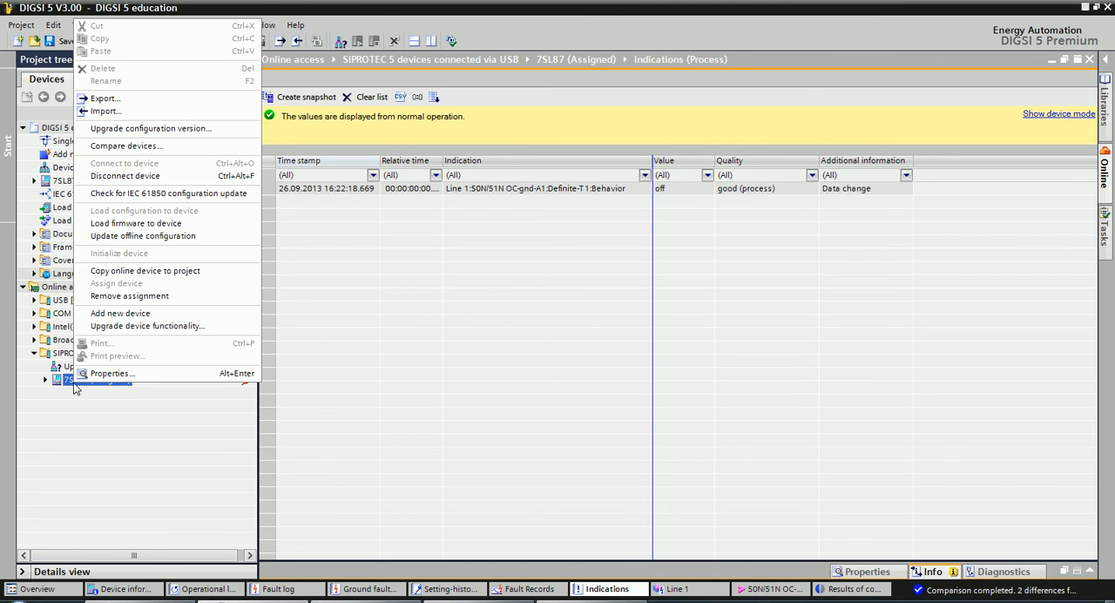
pyautogui.click(160, 236)
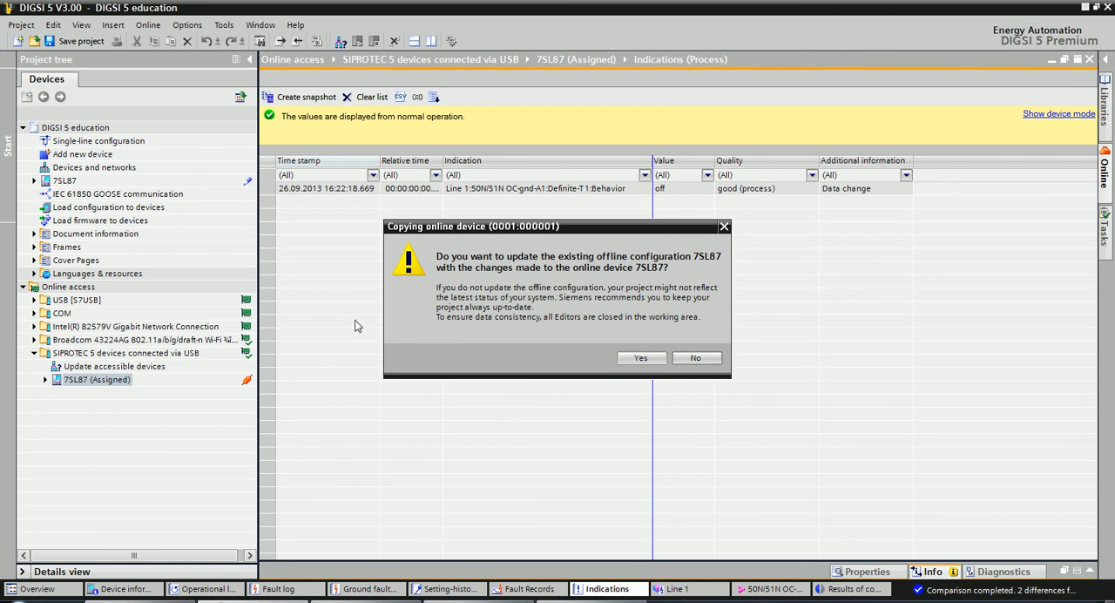
pyautogui.click(637, 357)
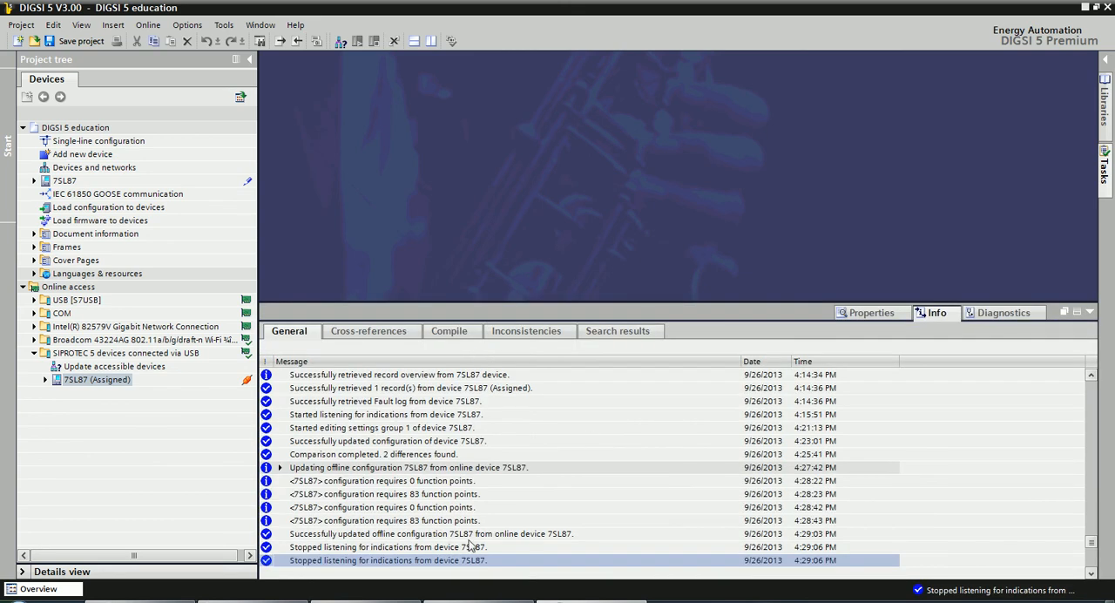
# Review the newest messages about the offline configuration update in the information log, then collapse the log area.
pyautogui.click(1094, 562)
pyautogui.click(1094, 563)
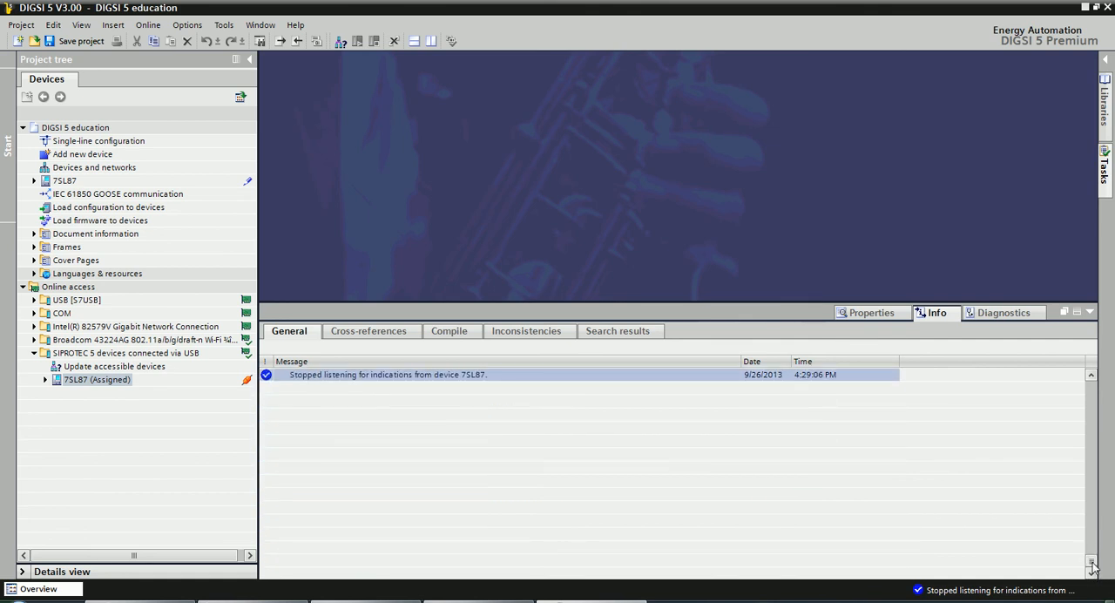
pyautogui.moveTo(1091, 564); pyautogui.dragTo(1091, 559)
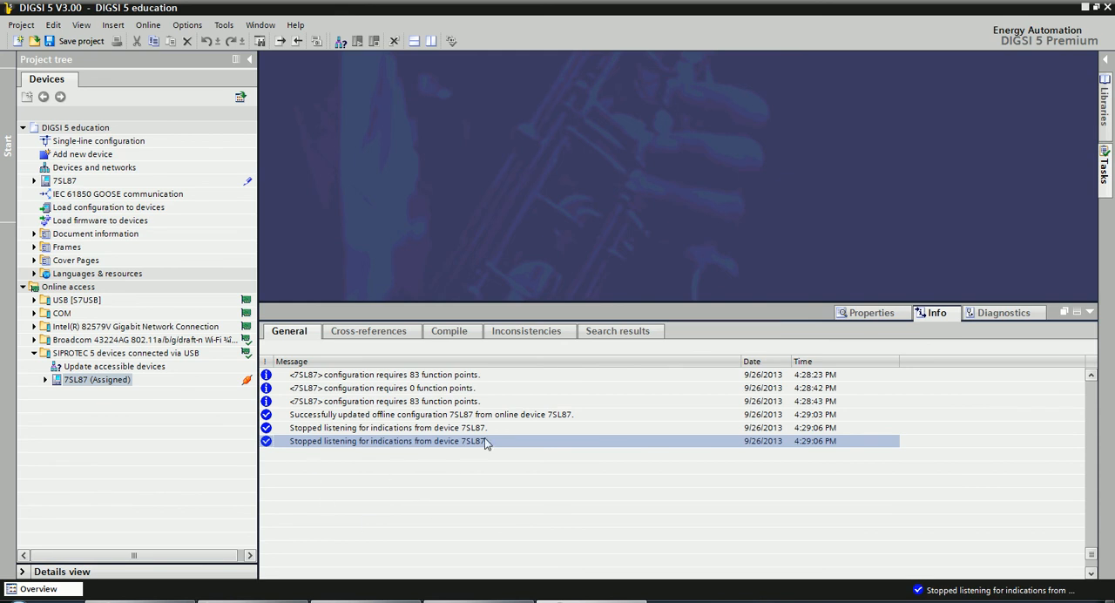
pyautogui.click(1090, 314)
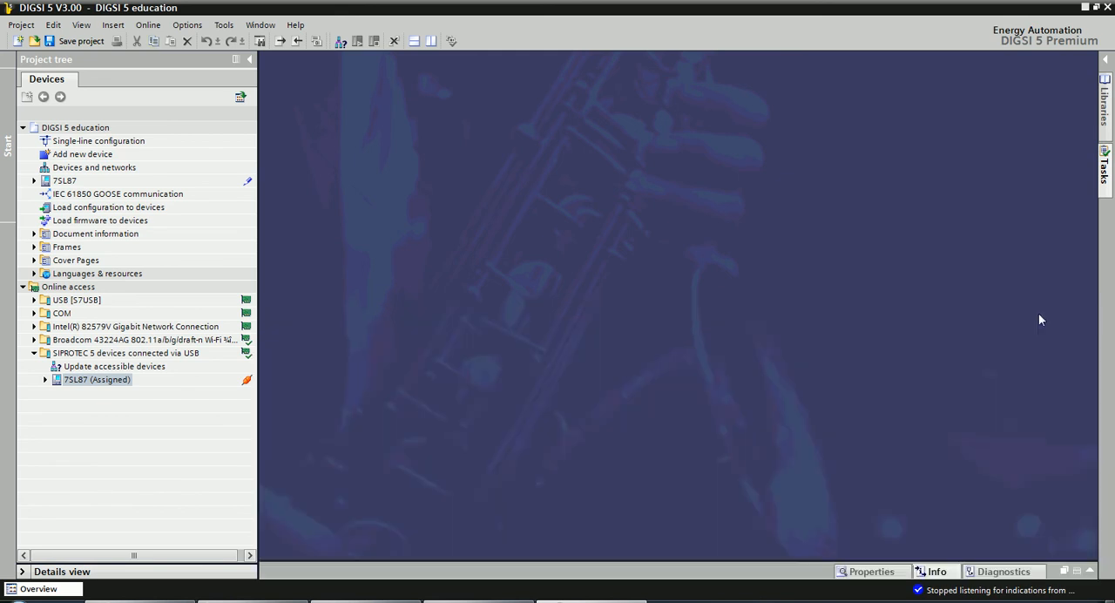
pyautogui.click(168, 479)
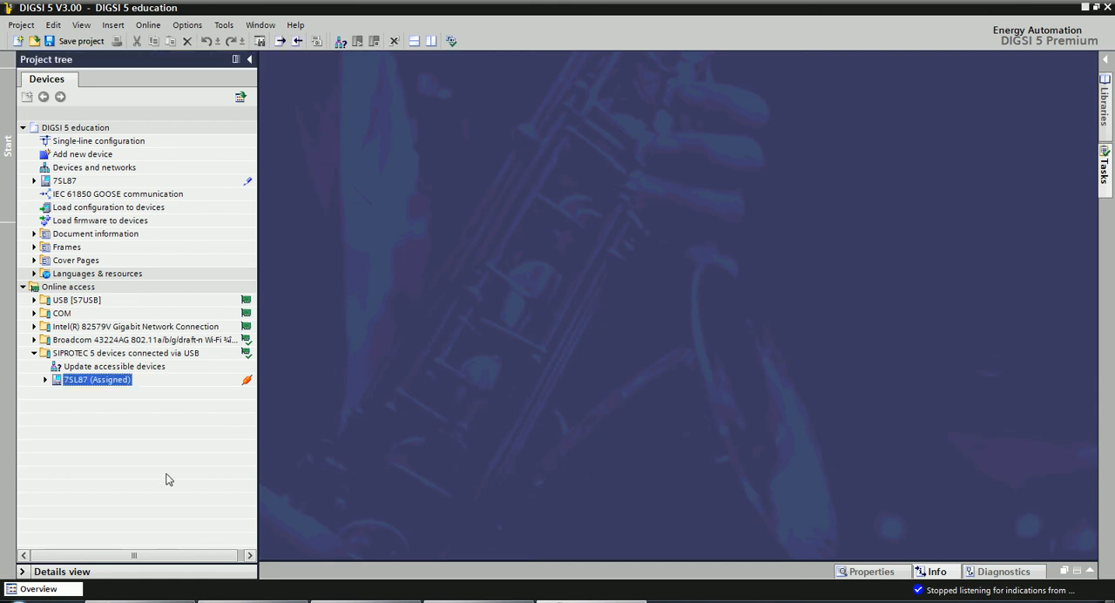
# Switch to the exercise PDF in Adobe Acrobat Pro and read step 8 of Exercise 8 about updating the offline configuration.
pyautogui.click(366, 601)
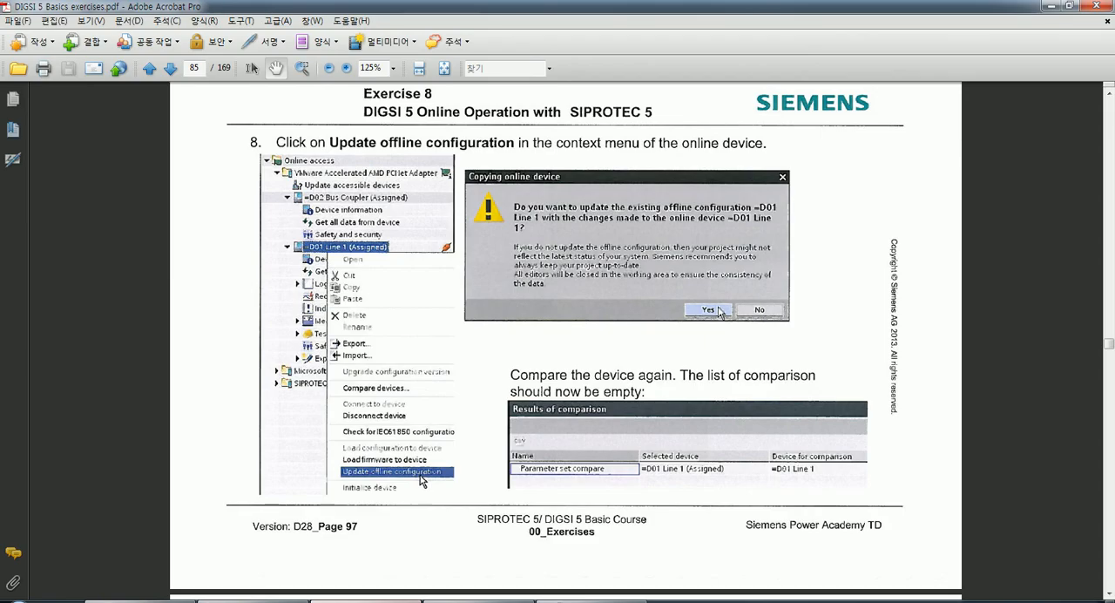
pyautogui.moveTo(436, 505); pyautogui.dragTo(446, 392)
pyautogui.scroll(2, 492, 385)
pyautogui.scroll(1, 495, 368)
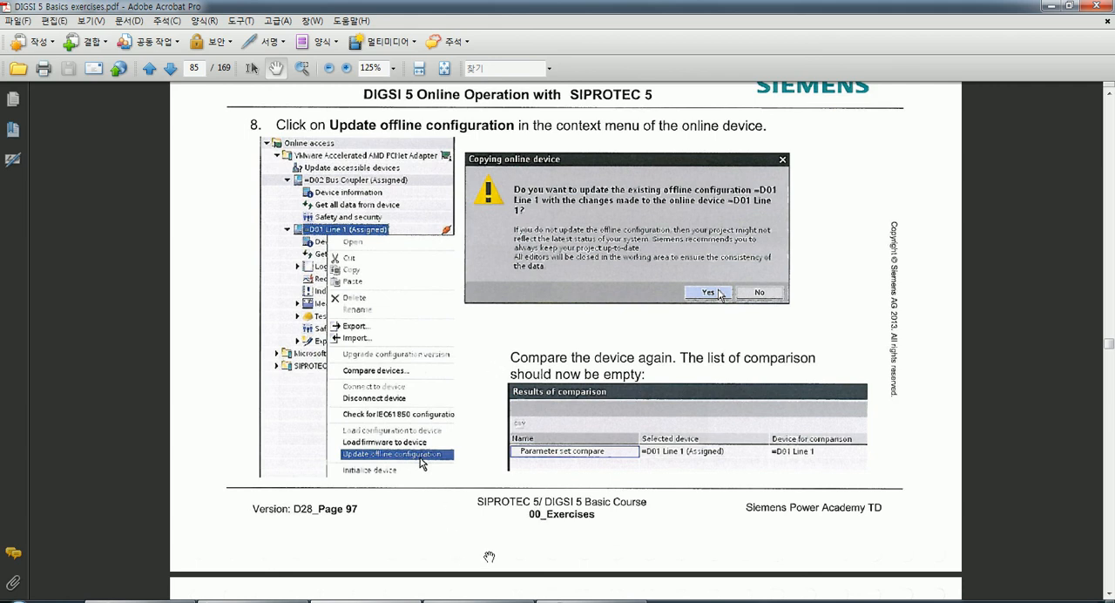
pyautogui.moveTo(458, 491); pyautogui.dragTo(454, 479)
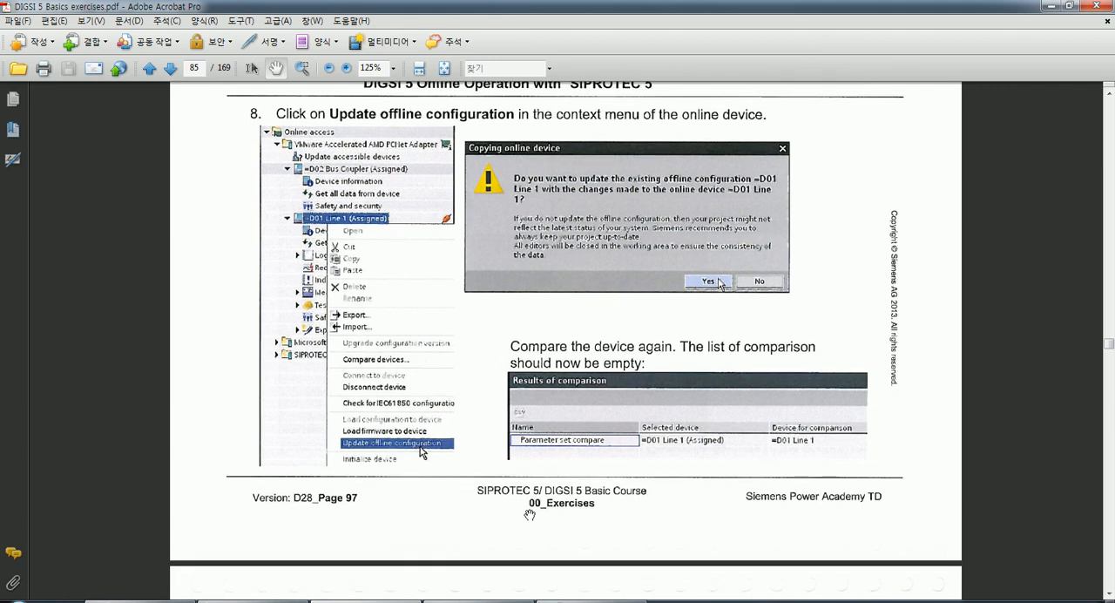
pyautogui.moveTo(516, 508); pyautogui.dragTo(515, 518)
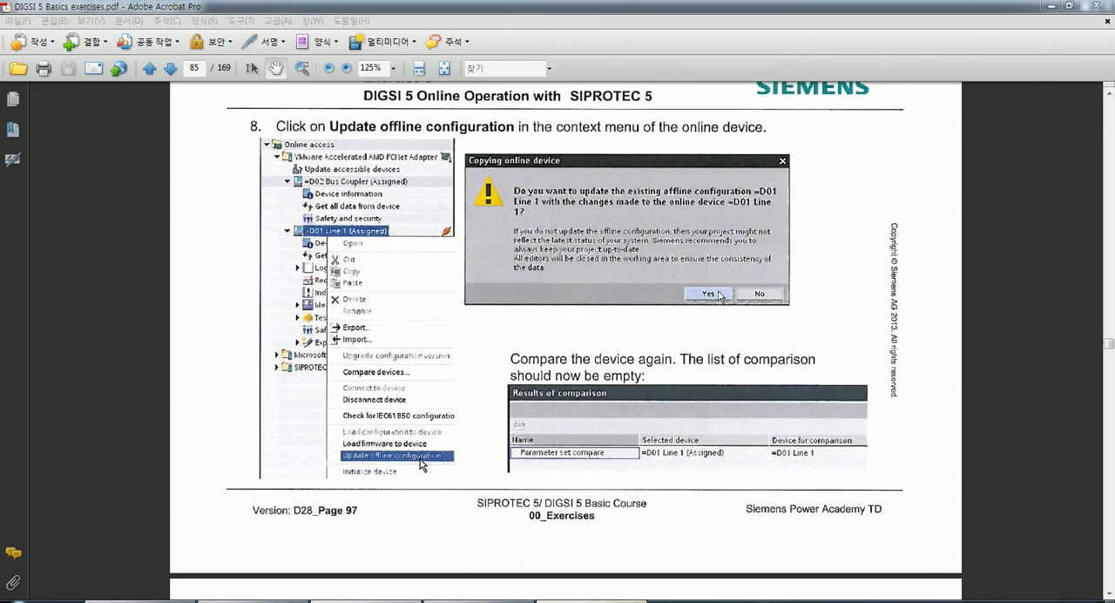
# Return to DIGSI 5, disconnect the online 7SL87 (Assigned), and collapse Online access in the project tree.
pyautogui.click(601, 600)
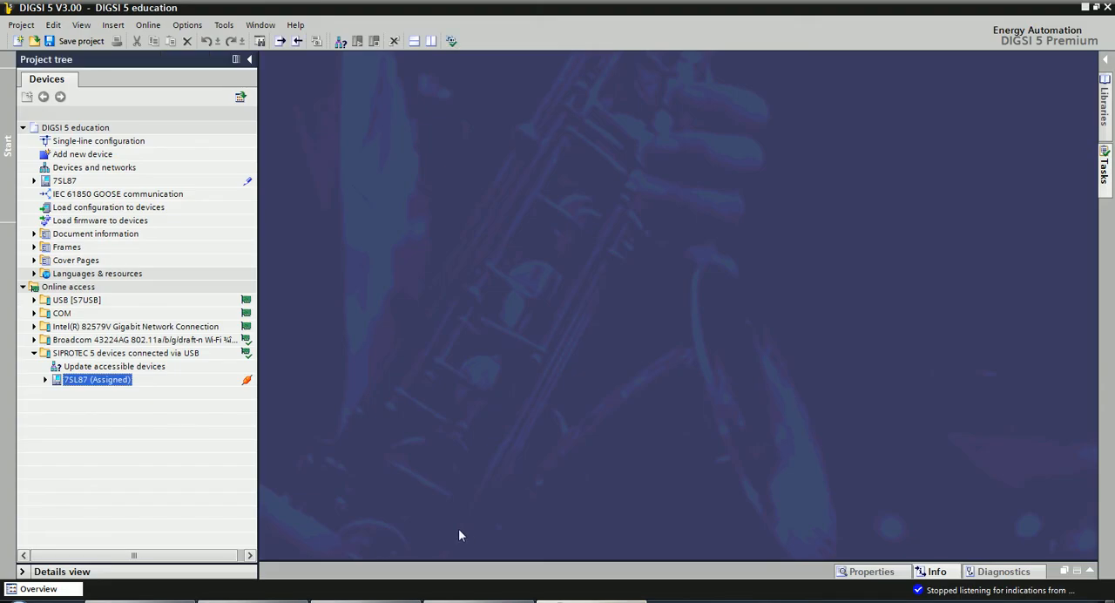
pyautogui.rightClick(104, 378)
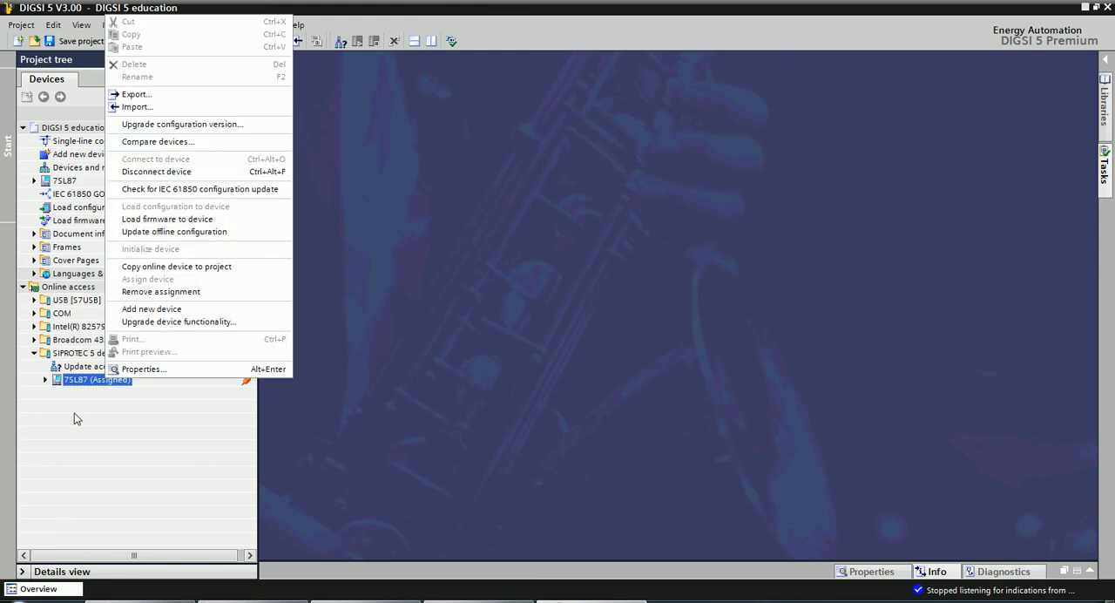
pyautogui.click(88, 390)
pyautogui.rightClick(86, 383)
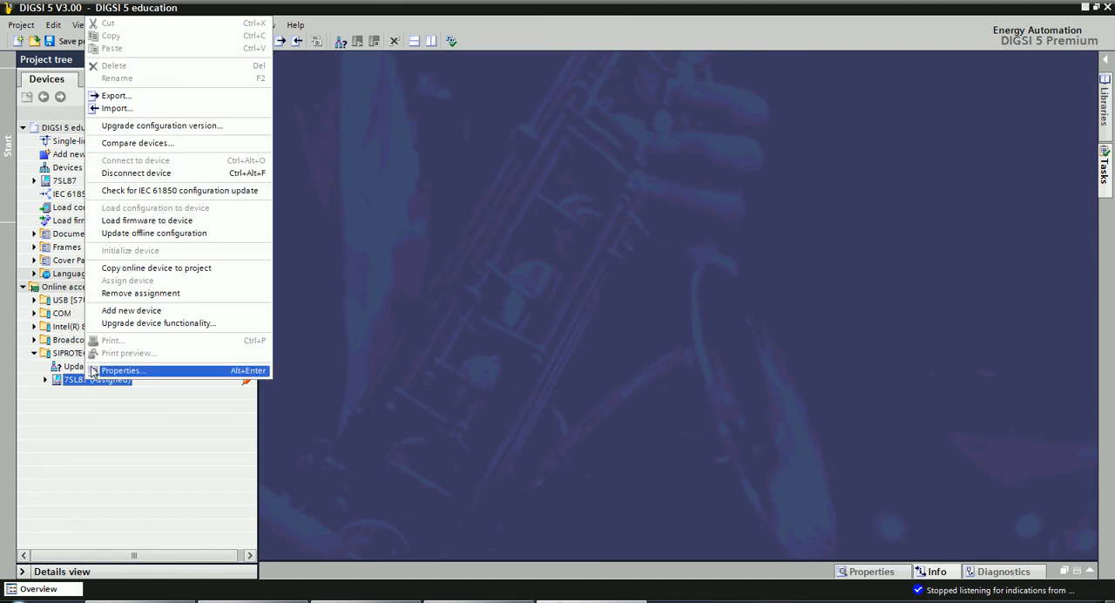
pyautogui.click(144, 181)
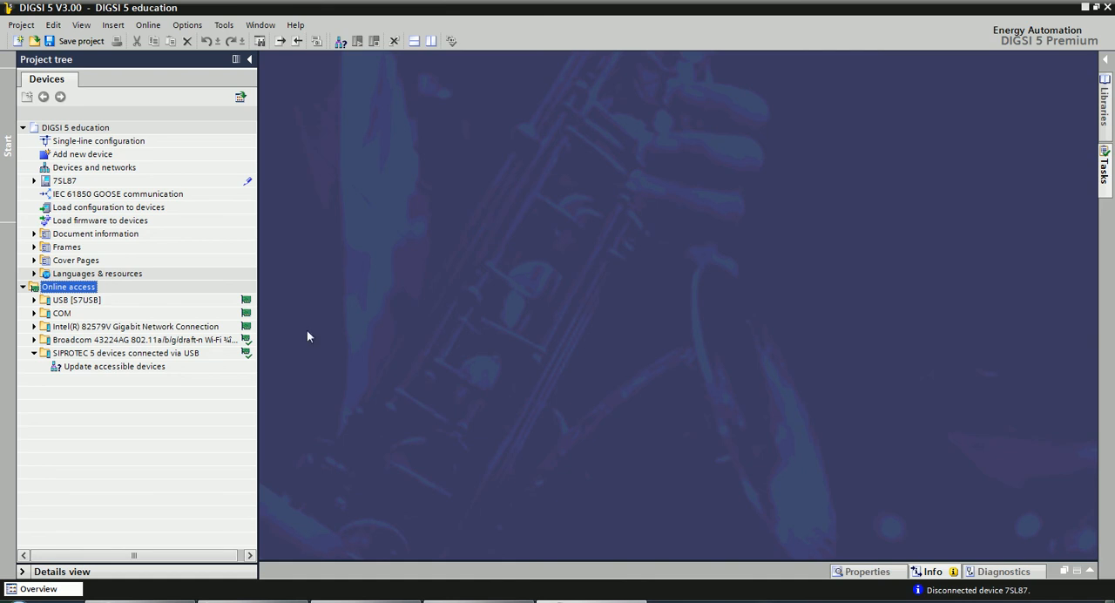
pyautogui.click(23, 288)
pyautogui.click(464, 471)
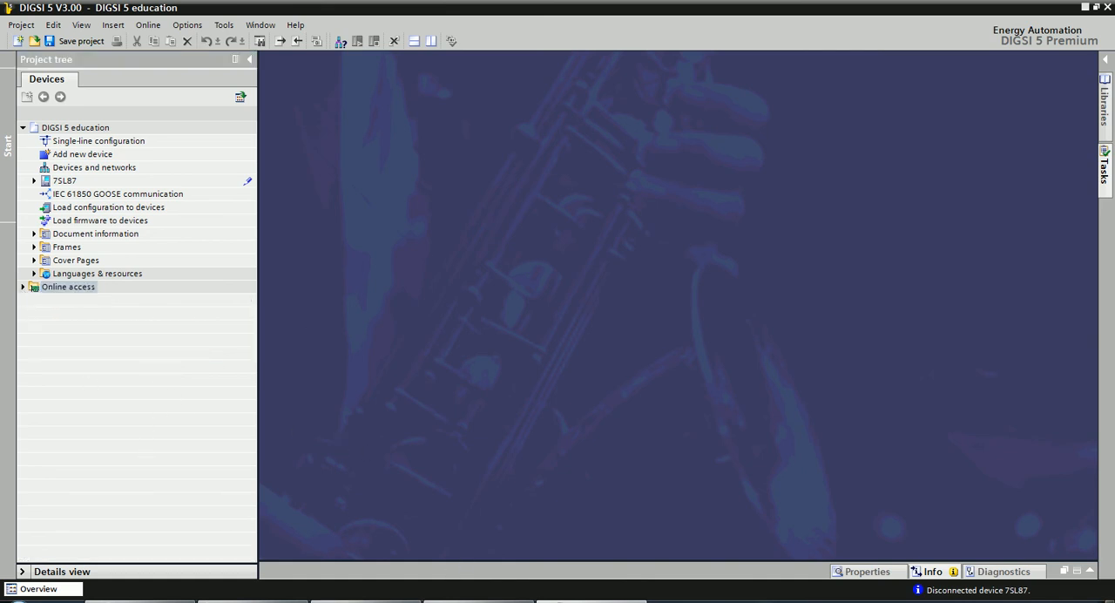
# Switch to the exercise PDF and check page 85 again for the comparison that follows the offline update.
pyautogui.hotkey('alt', 'Tab')
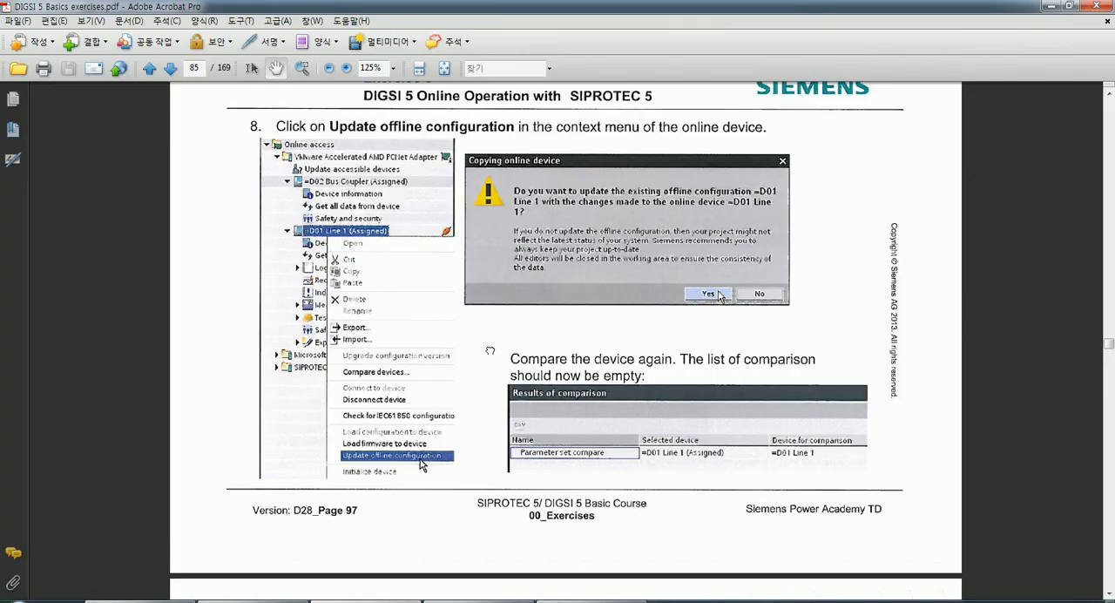
pyautogui.scroll(1, 490, 348)
pyautogui.moveTo(435, 303); pyautogui.dragTo(433, 284)
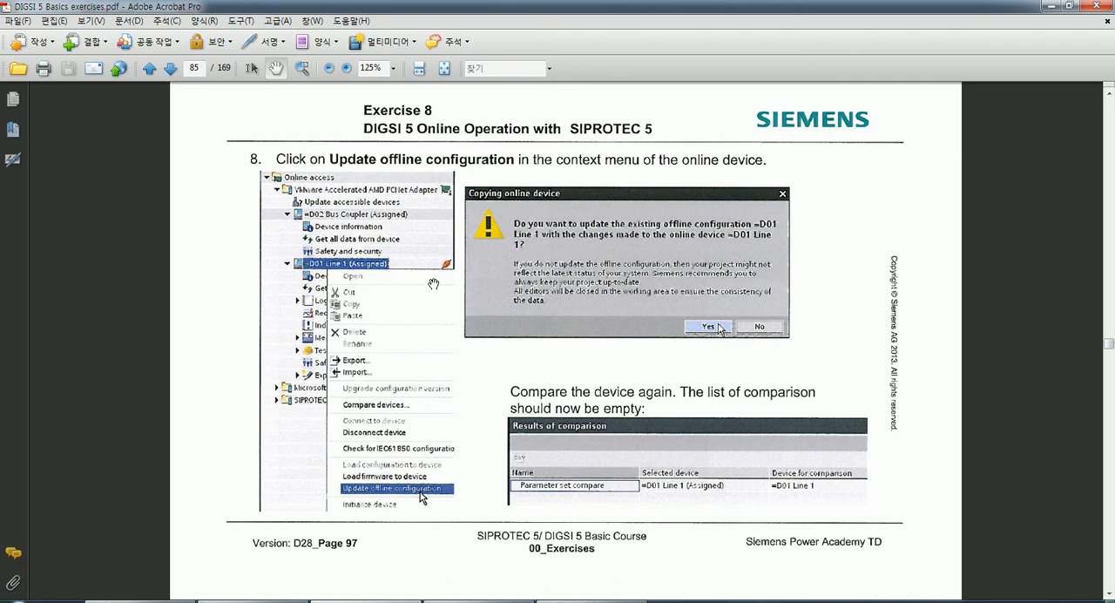
# Return to DIGSI 5 and create a new project named Project1, saving the changes to the current project.
pyautogui.click(601, 601)
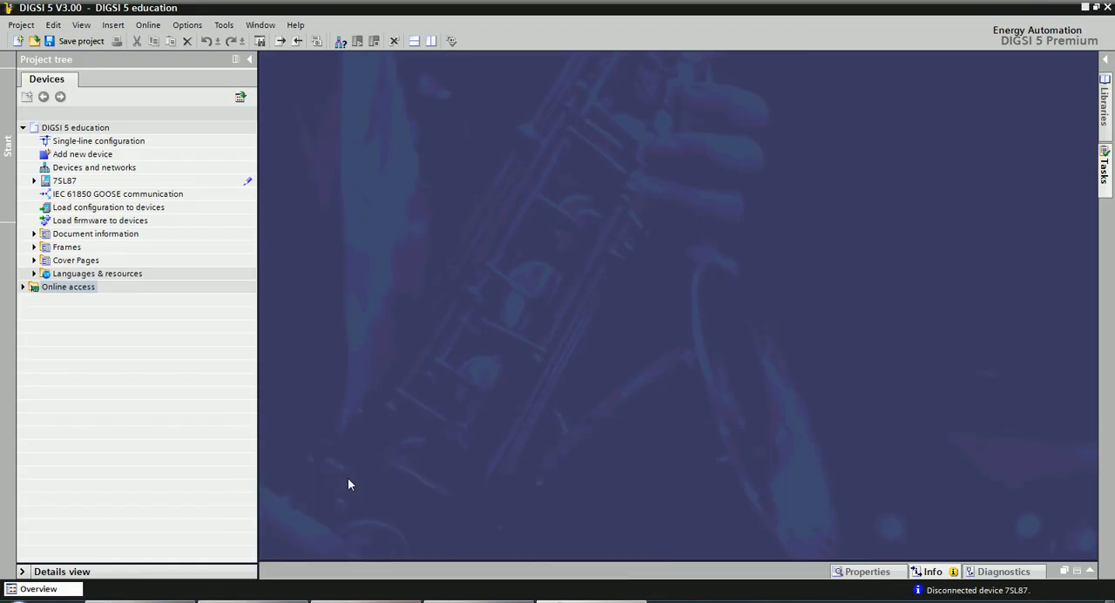
pyautogui.click(208, 406)
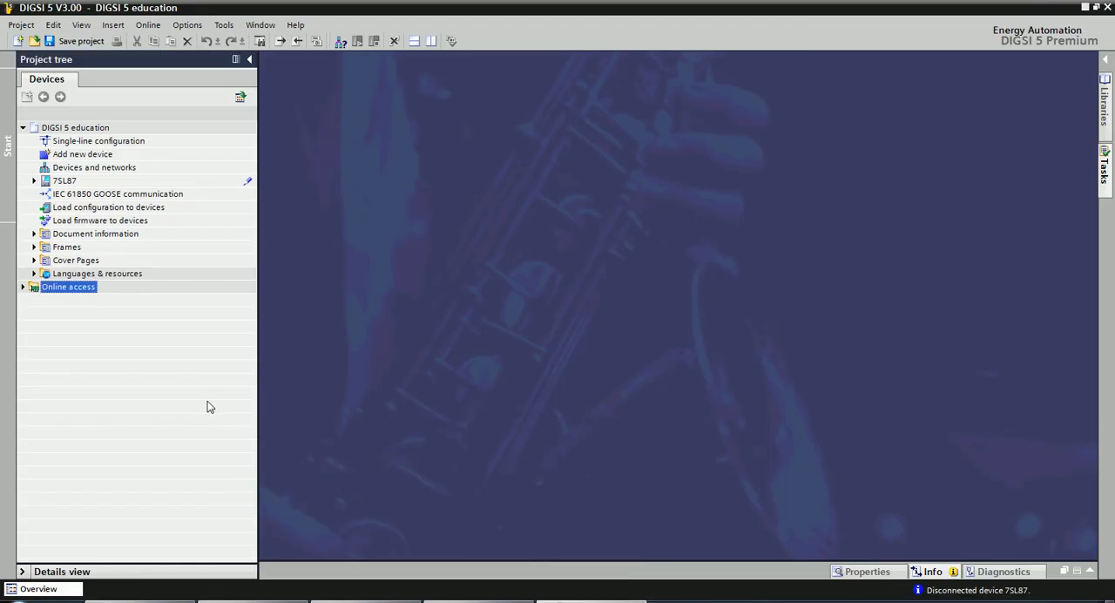
pyautogui.click(424, 377)
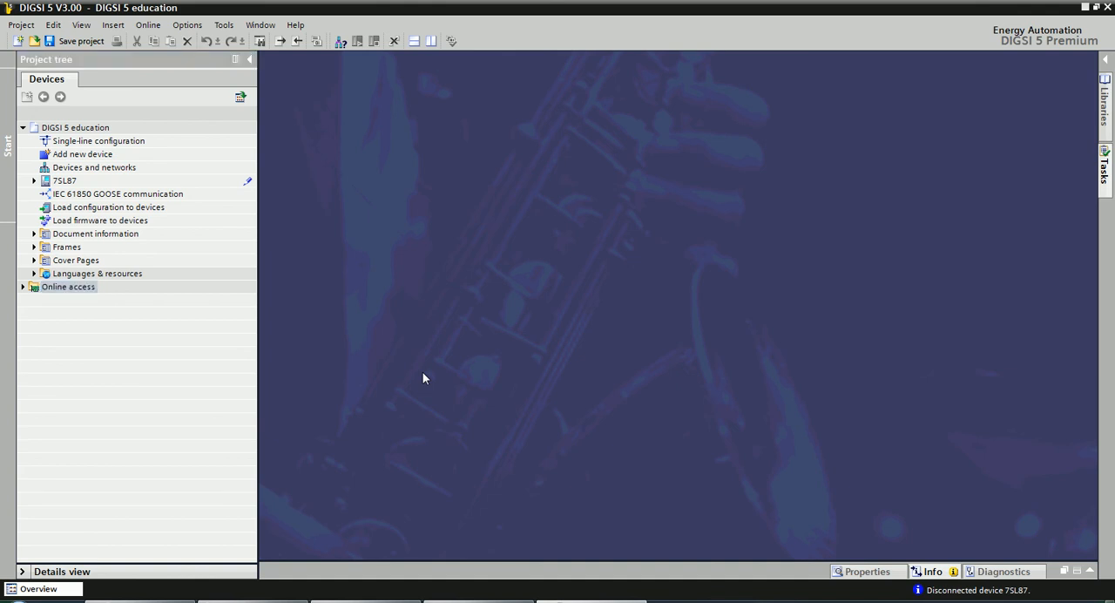
pyautogui.click(108, 359)
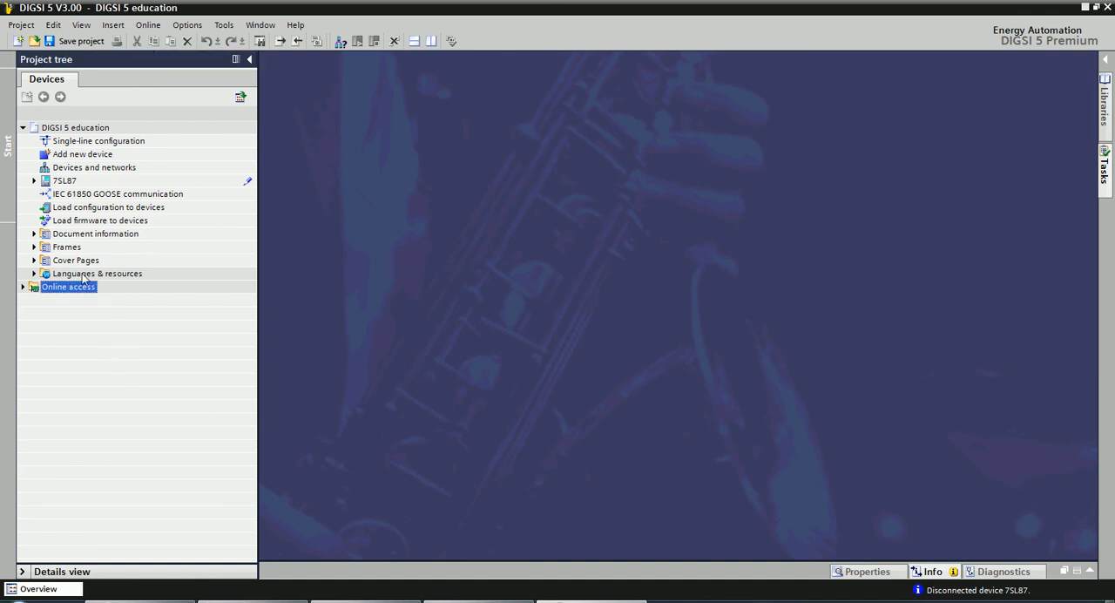
pyautogui.click(17, 41)
pyautogui.click(623, 361)
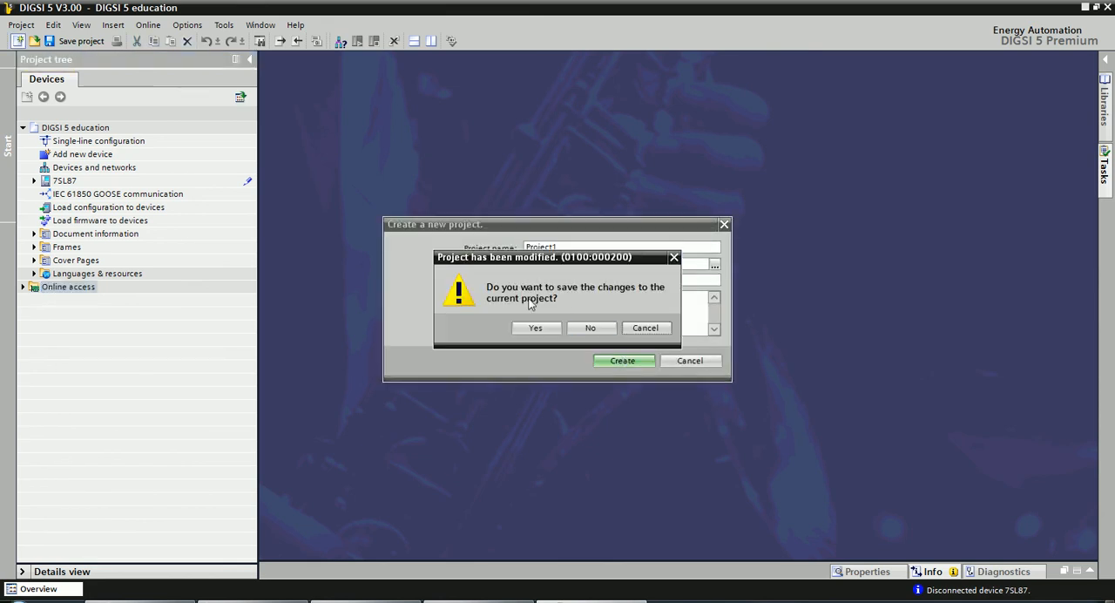
pyautogui.click(535, 328)
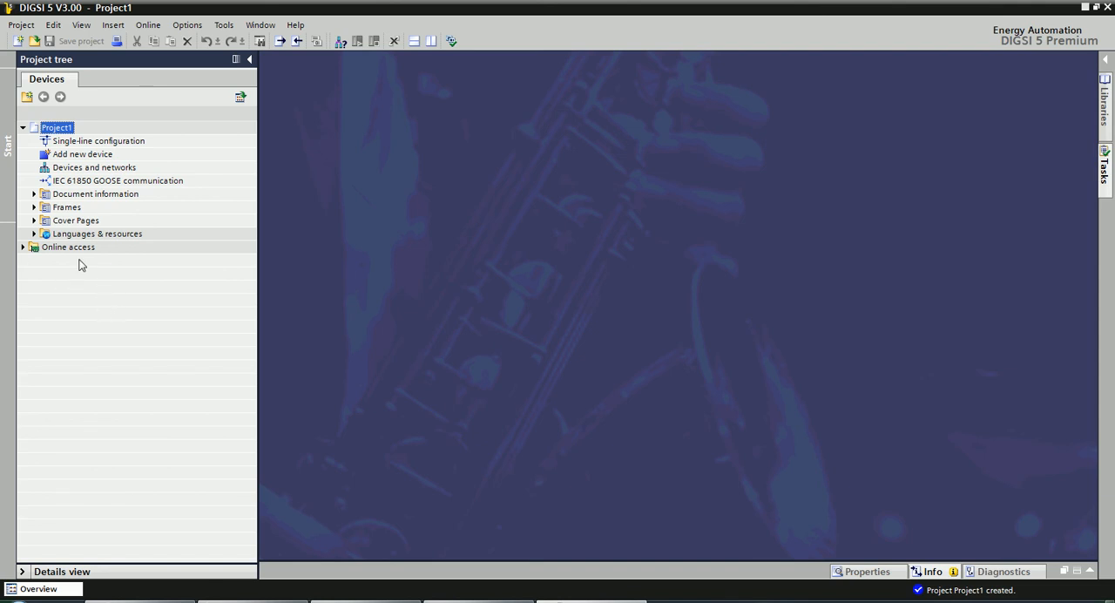
# Expand Online access and look through the USB, Intel and Broadcom interfaces, leaving only SIPROTEC 5 devices connected via USB expanded.
pyautogui.click(23, 248)
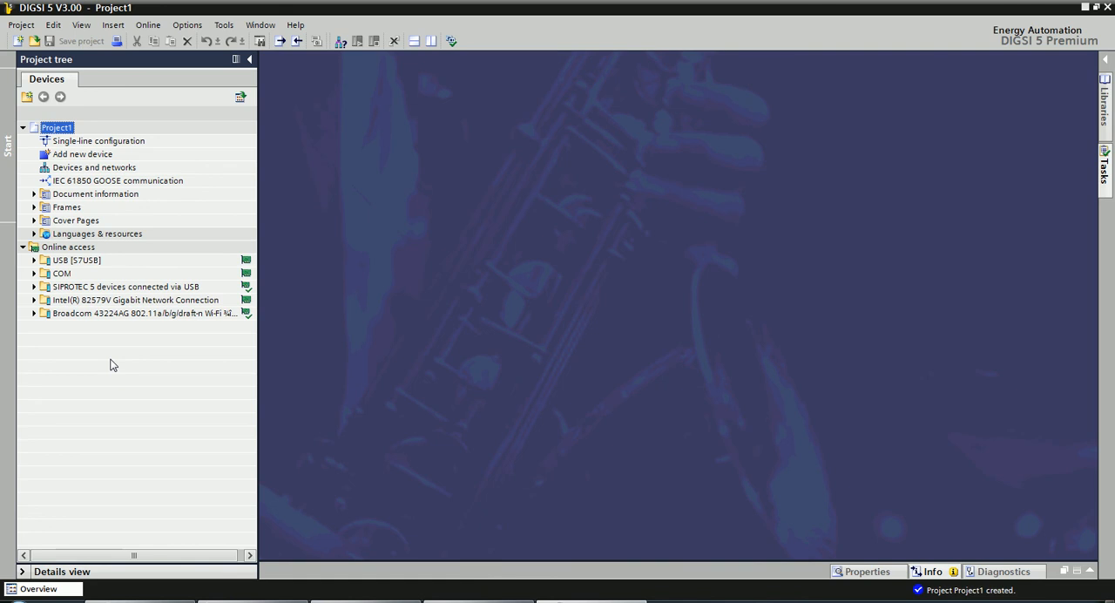
pyautogui.click(35, 288)
pyautogui.click(35, 288)
pyautogui.doubleClick(63, 288)
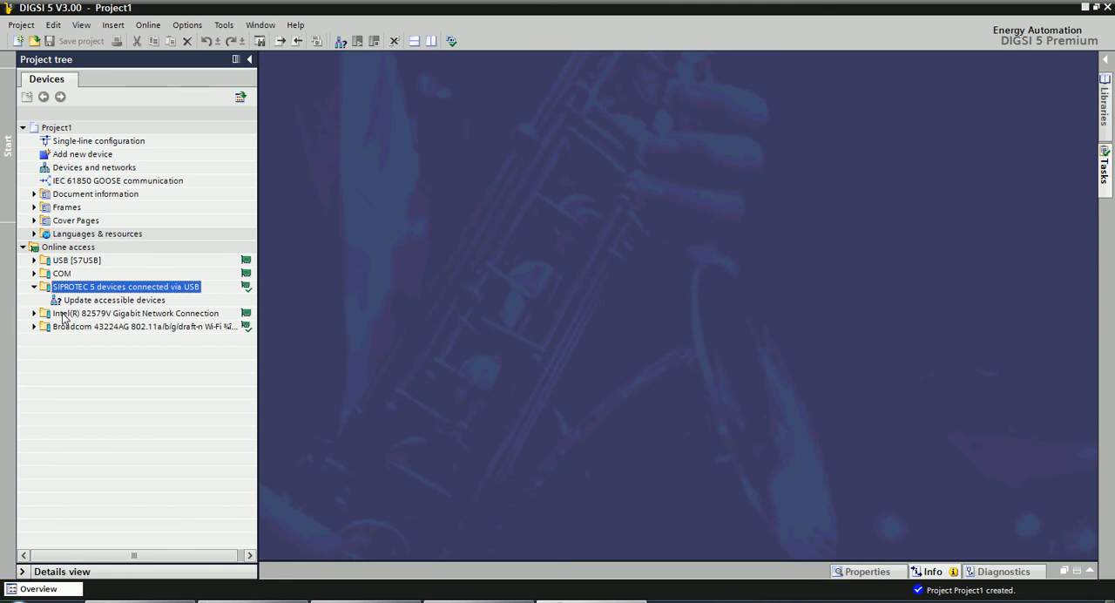
pyautogui.click(34, 313)
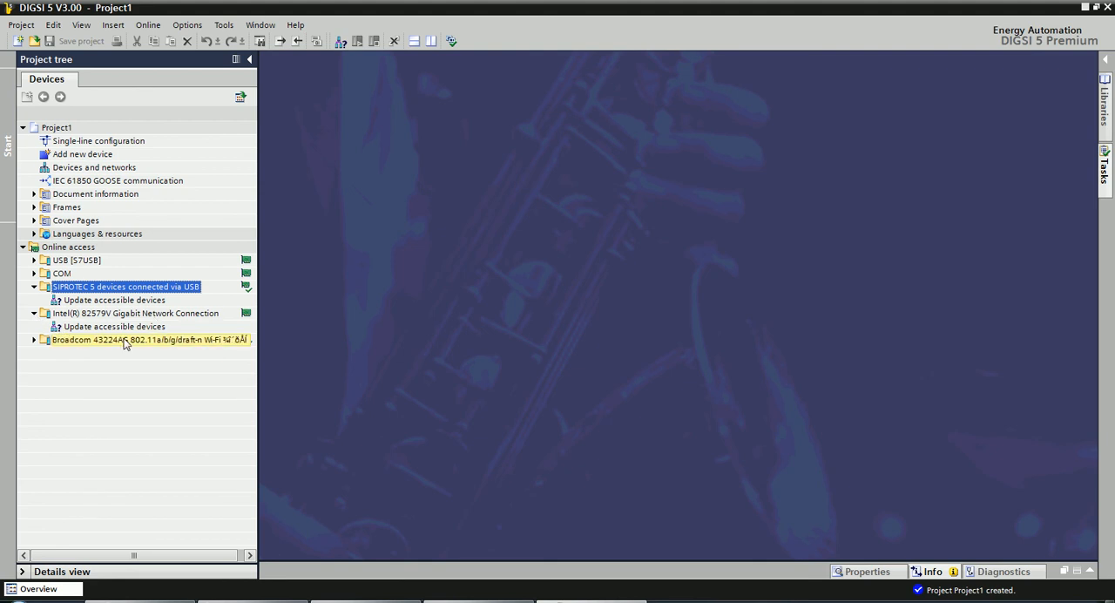
pyautogui.click(34, 340)
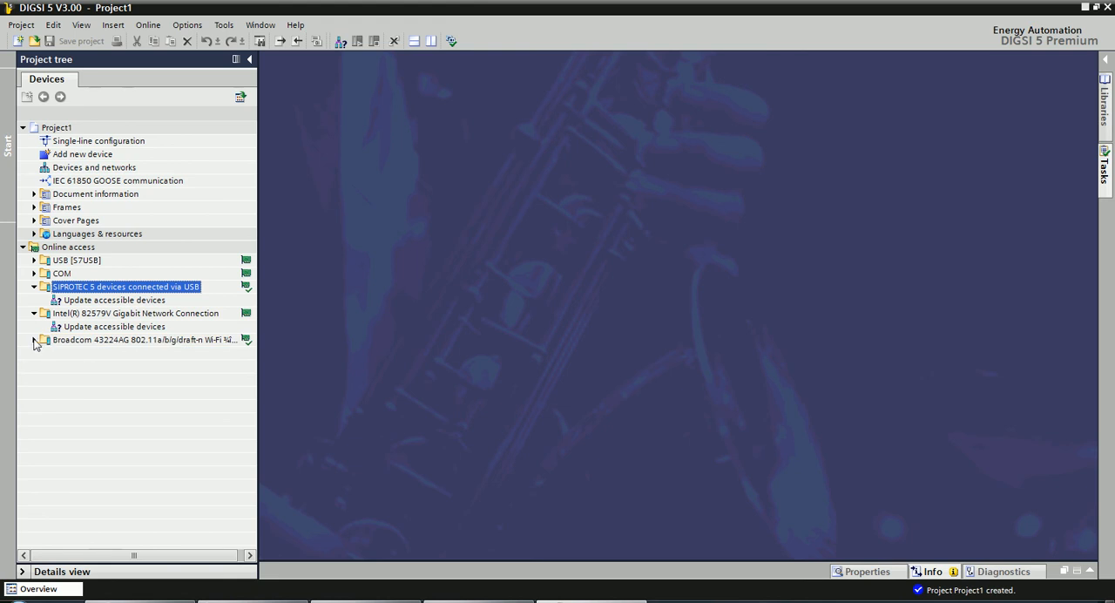
pyautogui.click(34, 340)
pyautogui.click(34, 313)
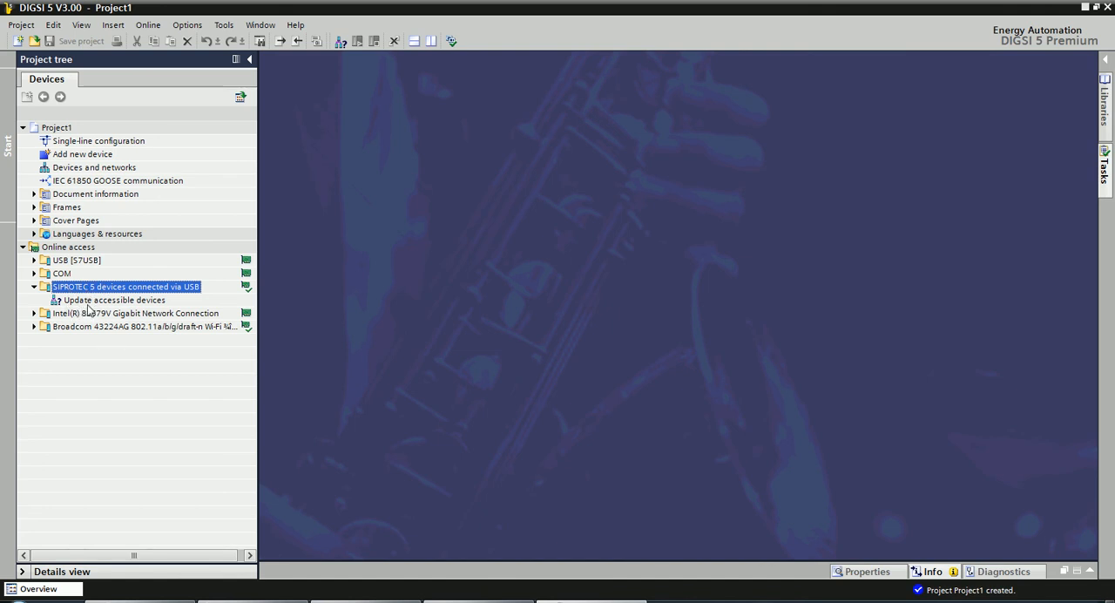
# Update the accessible devices on the SIPROTEC 5 USB interface and check the newest scan messages in the log.
pyautogui.doubleClick(90, 301)
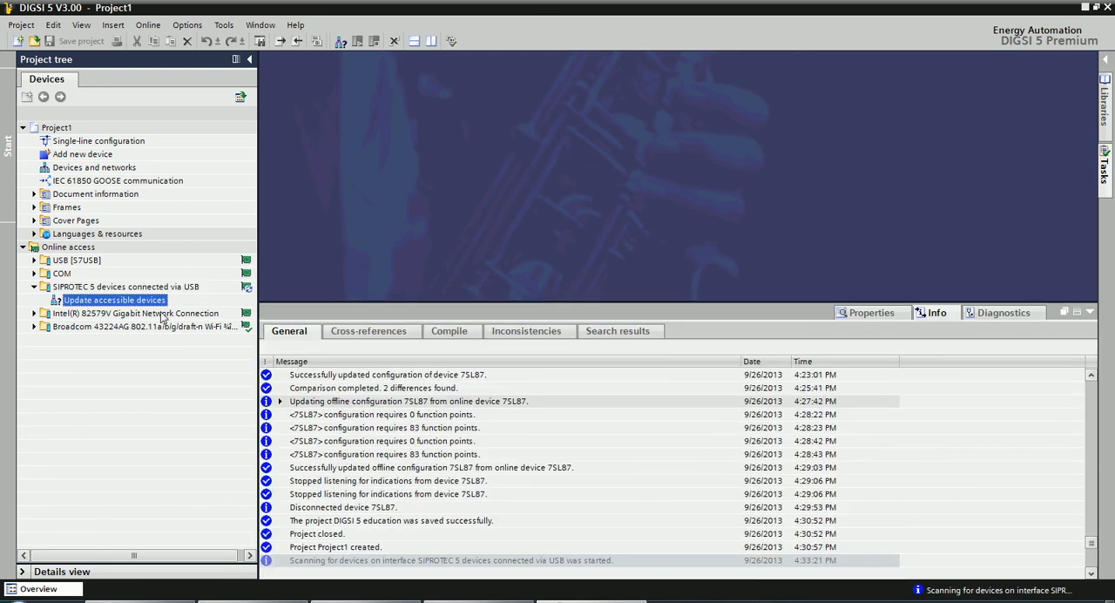
pyautogui.click(1090, 572)
pyautogui.click(1090, 572)
pyautogui.click(1090, 572)
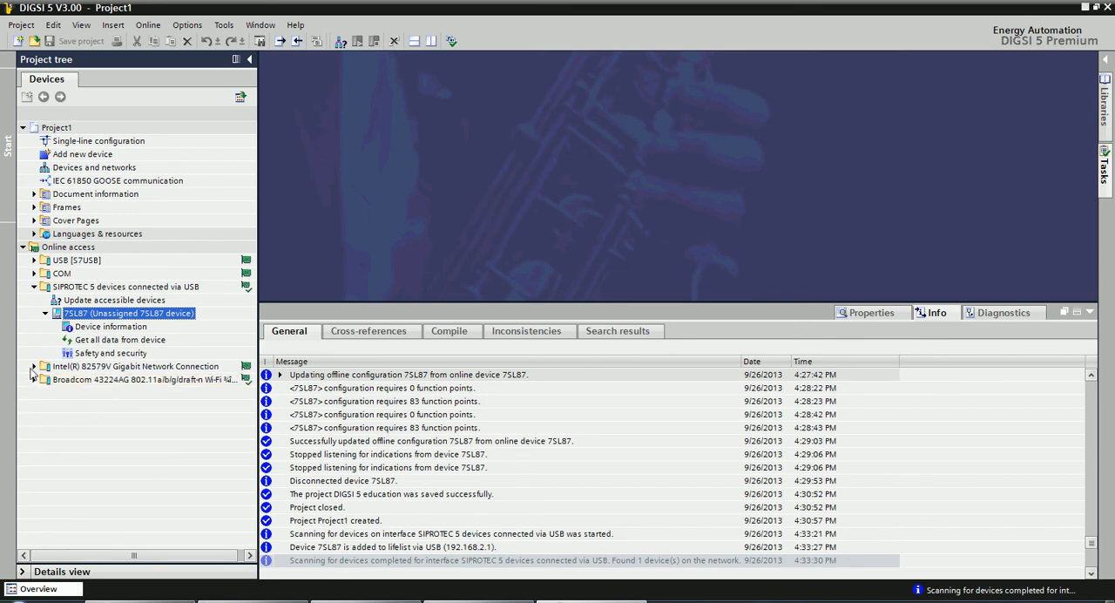
# Scan the Intel(R) 82579V Gigabit Network Connection for accessible devices, check the newest log messages, and collapse that interface.
pyautogui.doubleClick(64, 370)
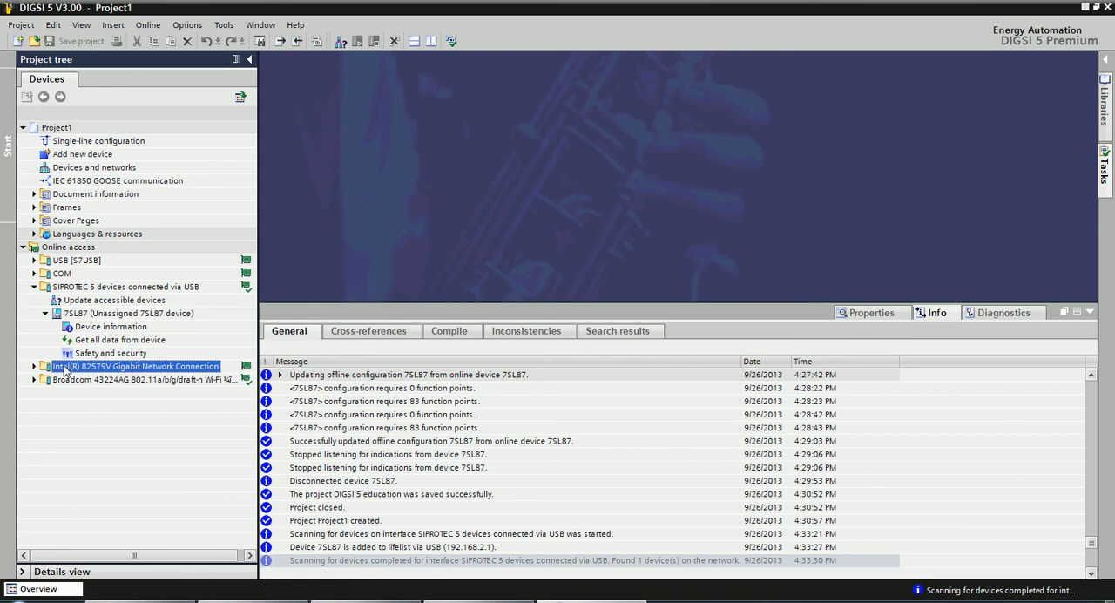
pyautogui.click(75, 380)
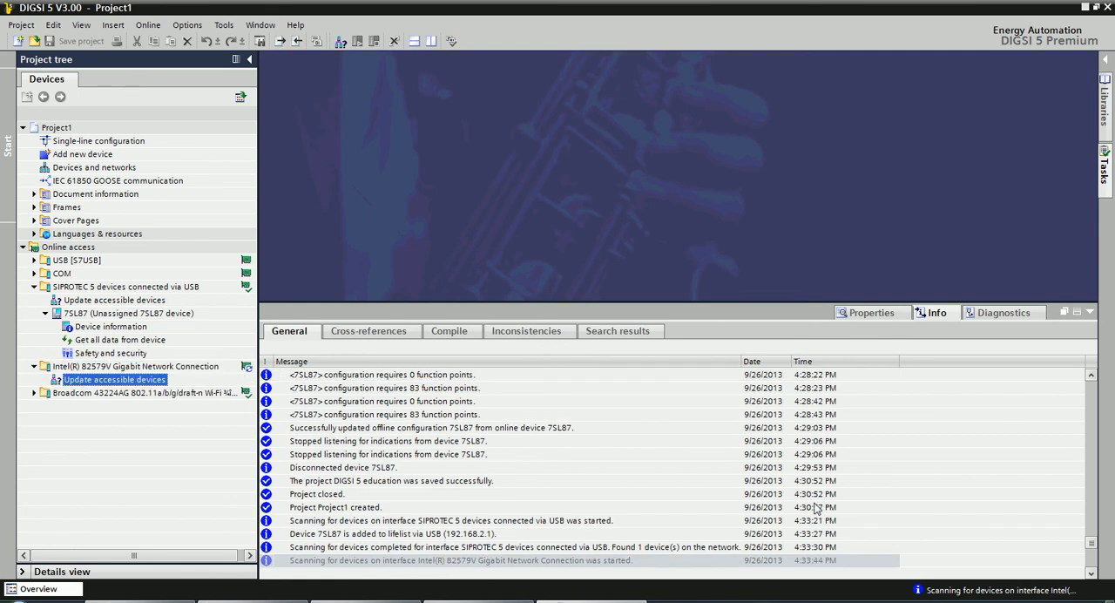
pyautogui.click(1088, 574)
pyautogui.click(1088, 574)
pyautogui.click(1088, 574)
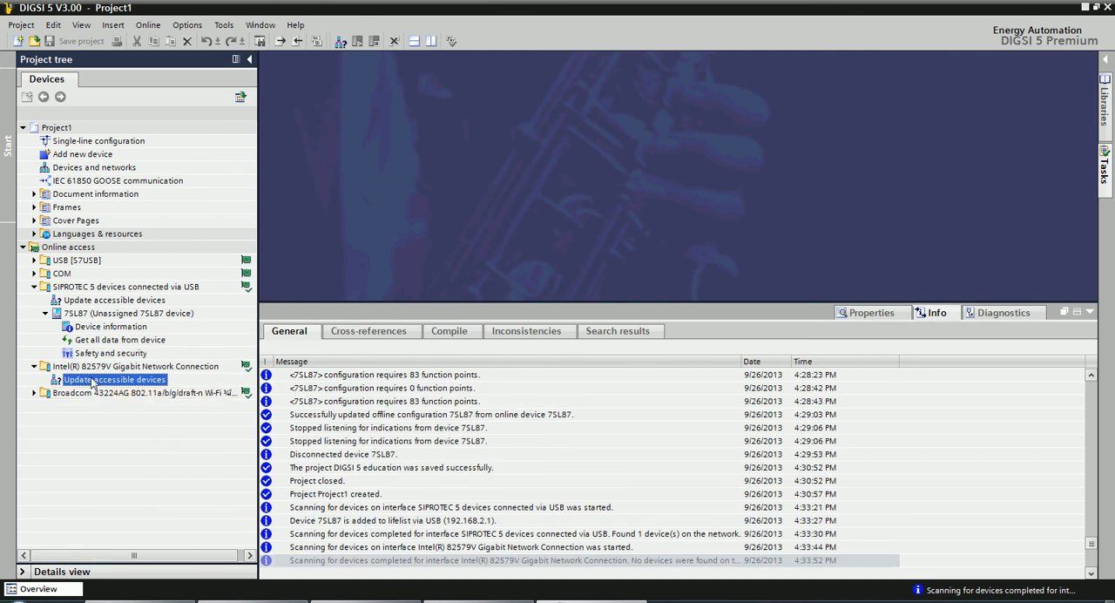
pyautogui.click(35, 366)
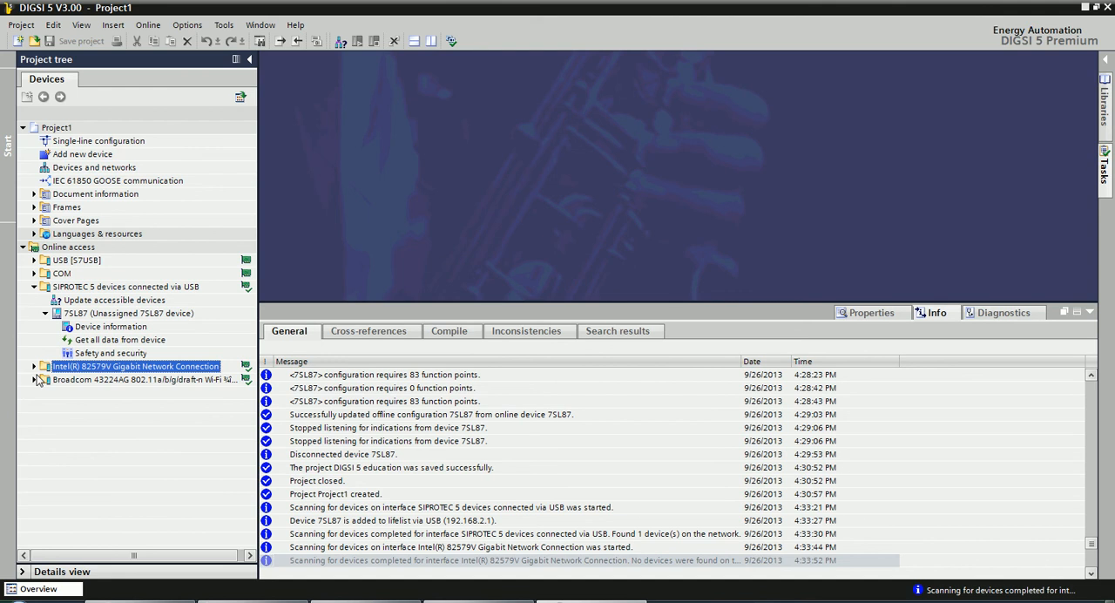
# Open the device information of the unassigned 7SL87 and get all data from the device.
pyautogui.doubleClick(84, 327)
pyautogui.click(94, 341)
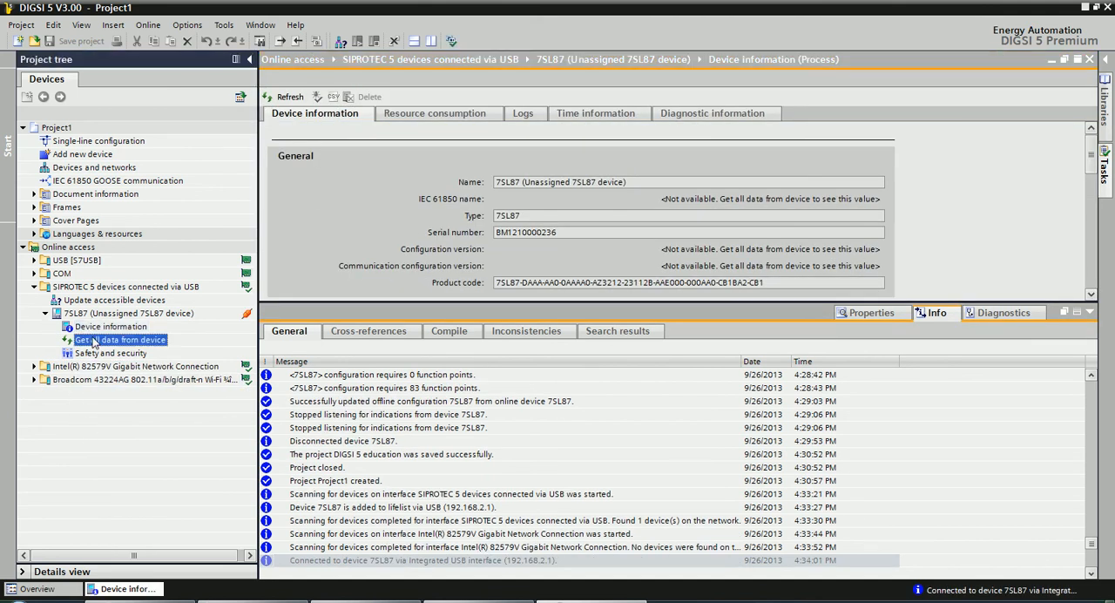
pyautogui.doubleClick(94, 341)
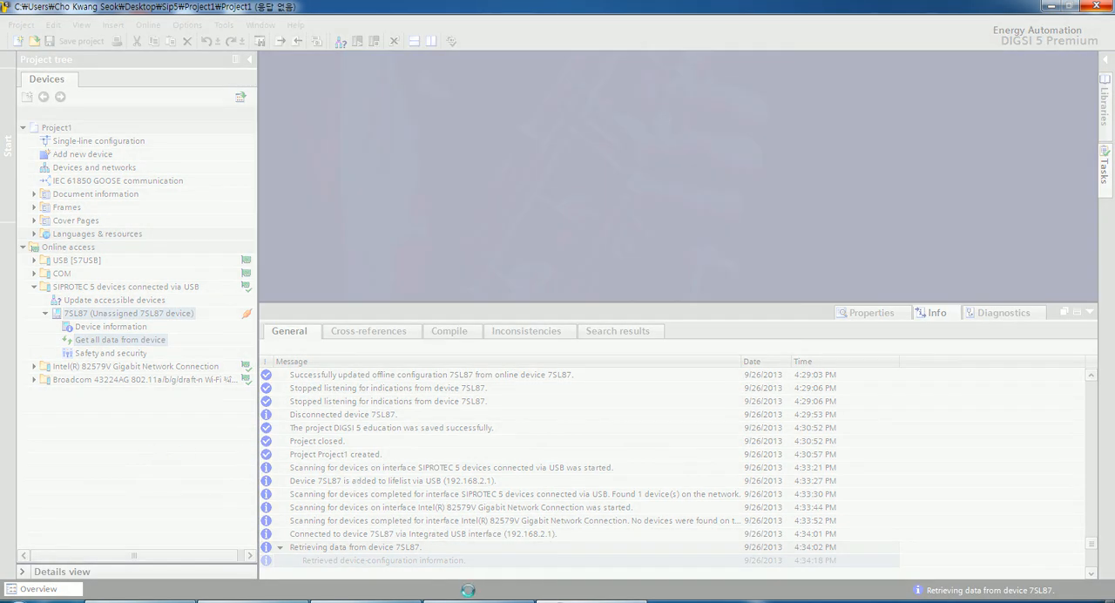
# Switch to the exercise PDF and look over the end of Exercise 8 and the beginning of Exercise 9.
pyautogui.click(362, 601)
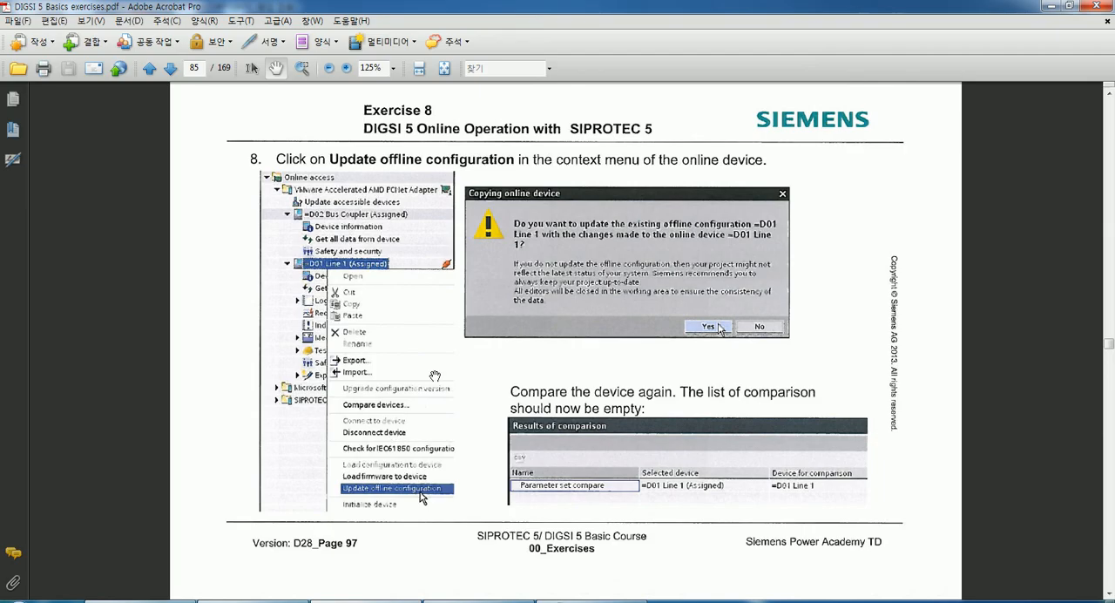
pyautogui.scroll(-5, 435, 423)
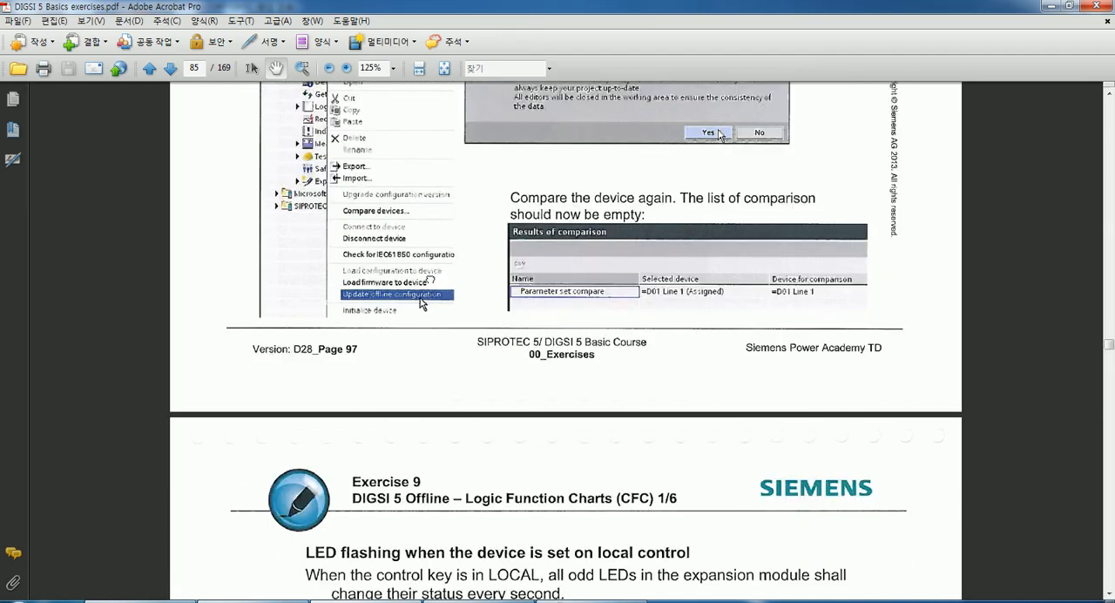
pyautogui.scroll(6, 439, 323)
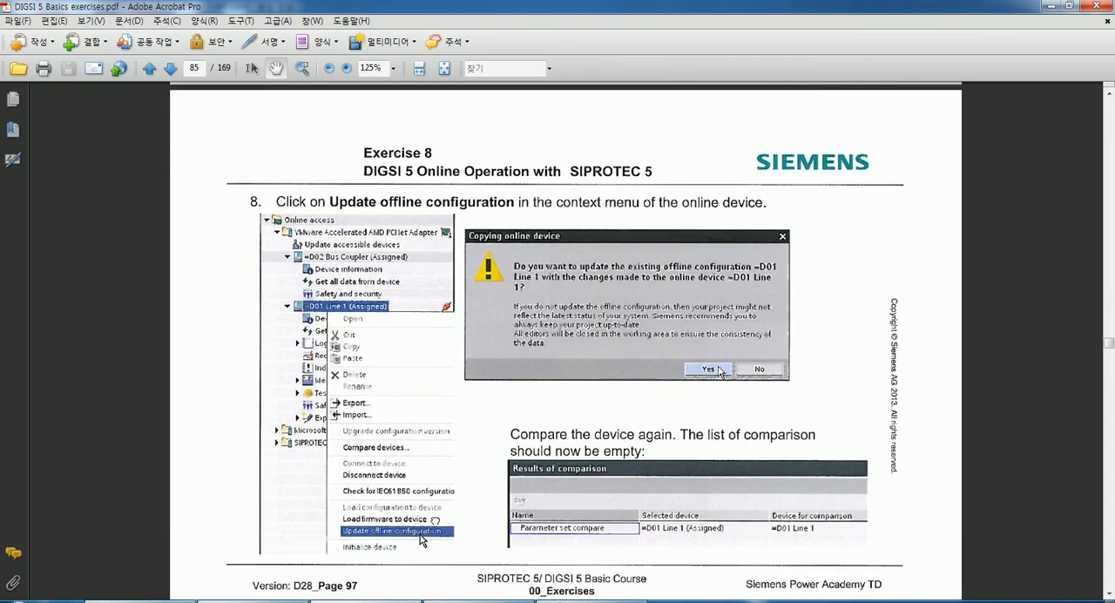